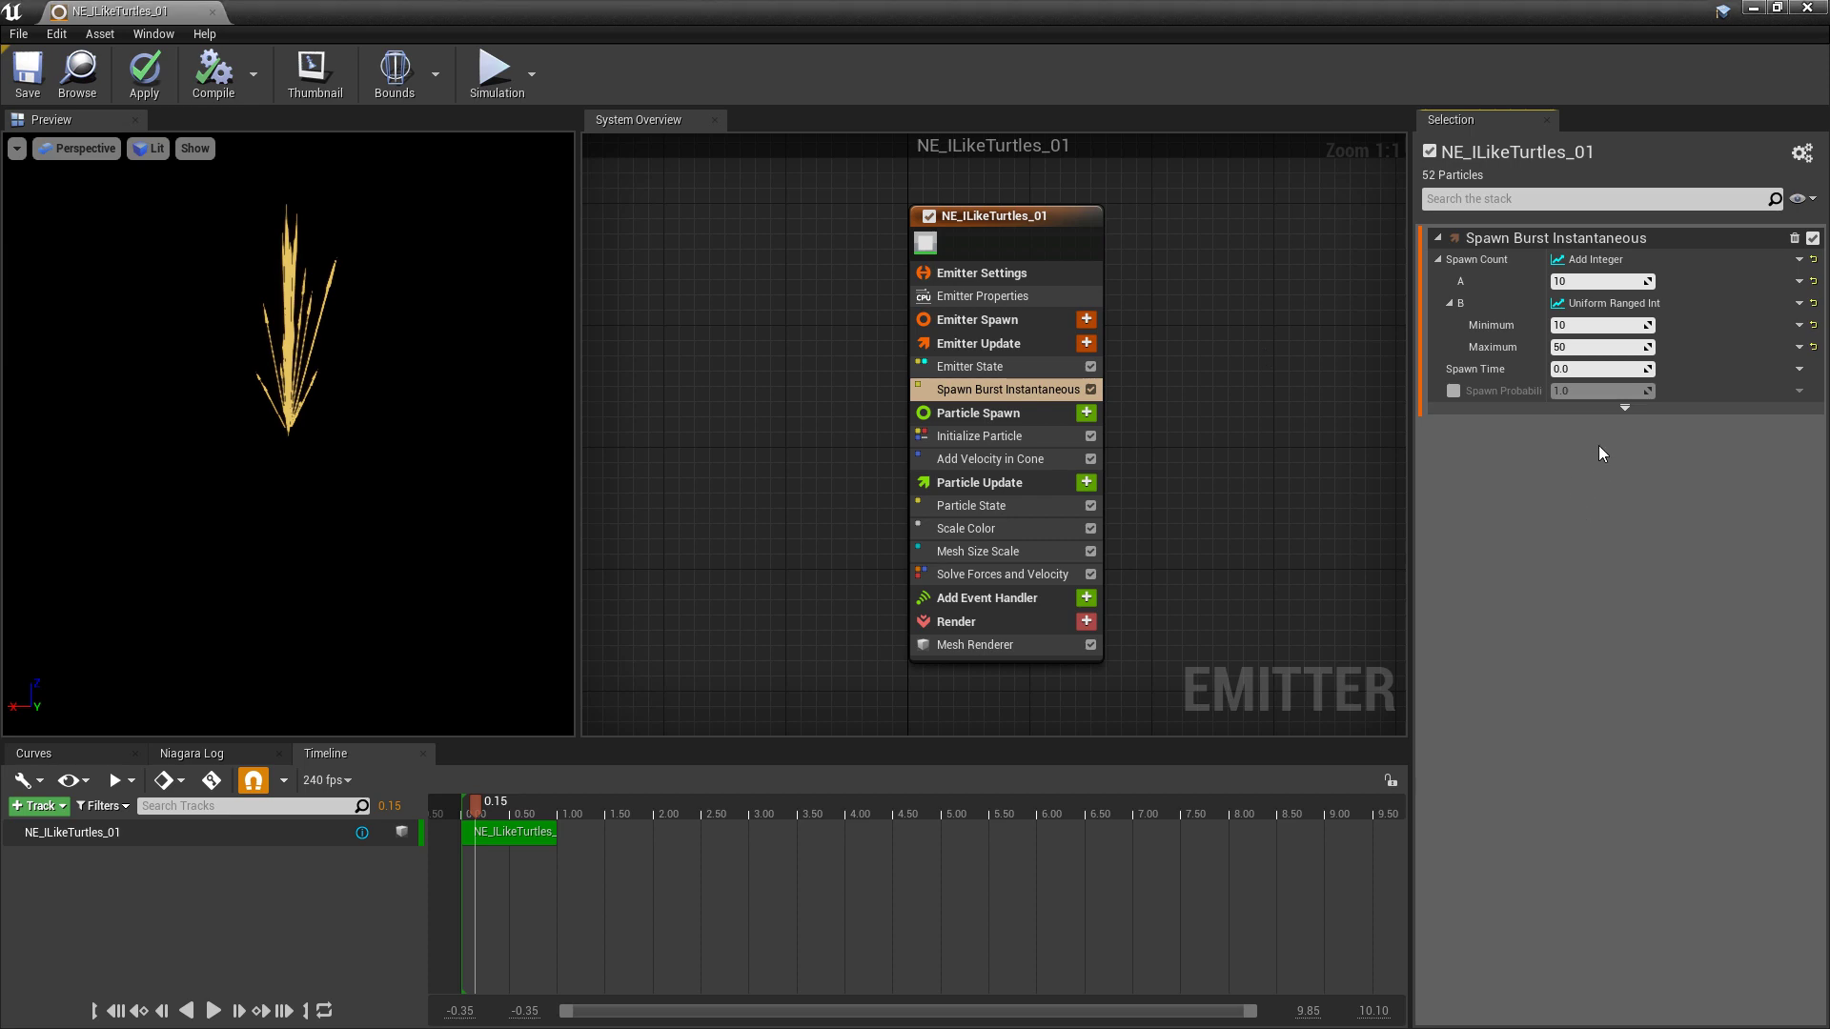
# Browse the Spawn Burst B input's curve sources without changing anything, then select Initialize Particle.
pyautogui.click(1798, 303)
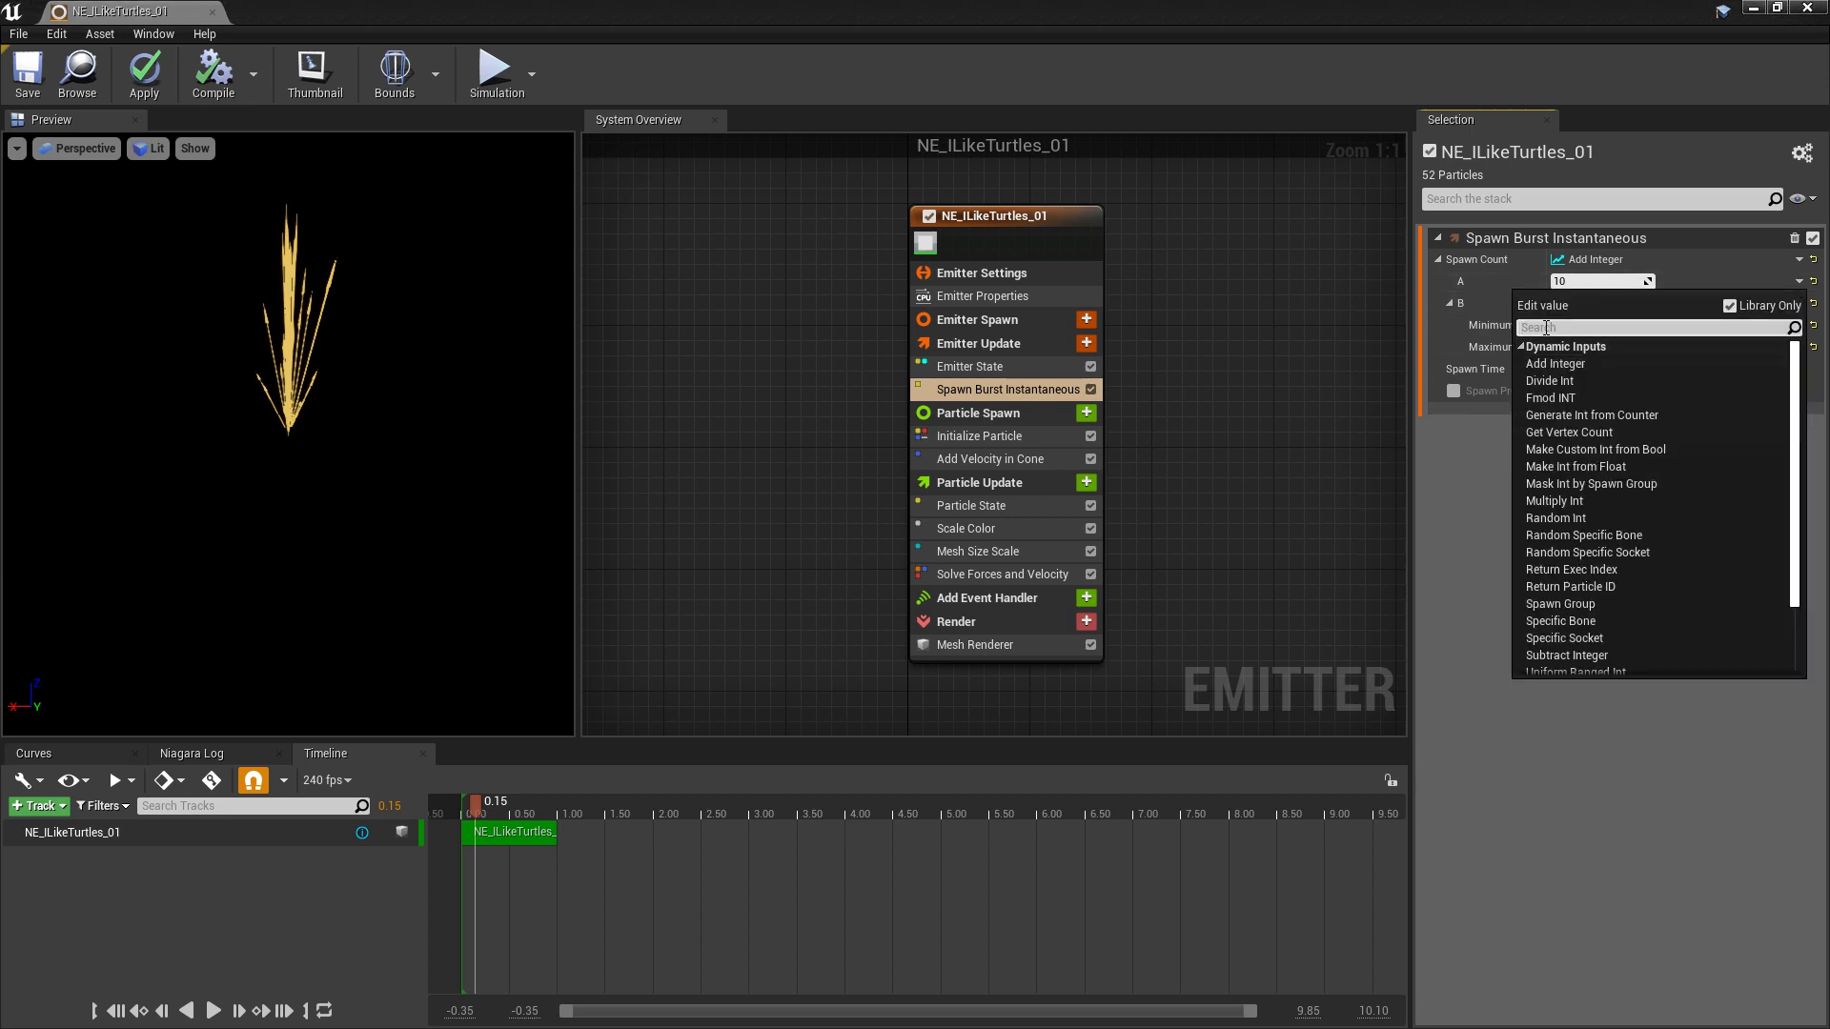
pyautogui.write('curve')
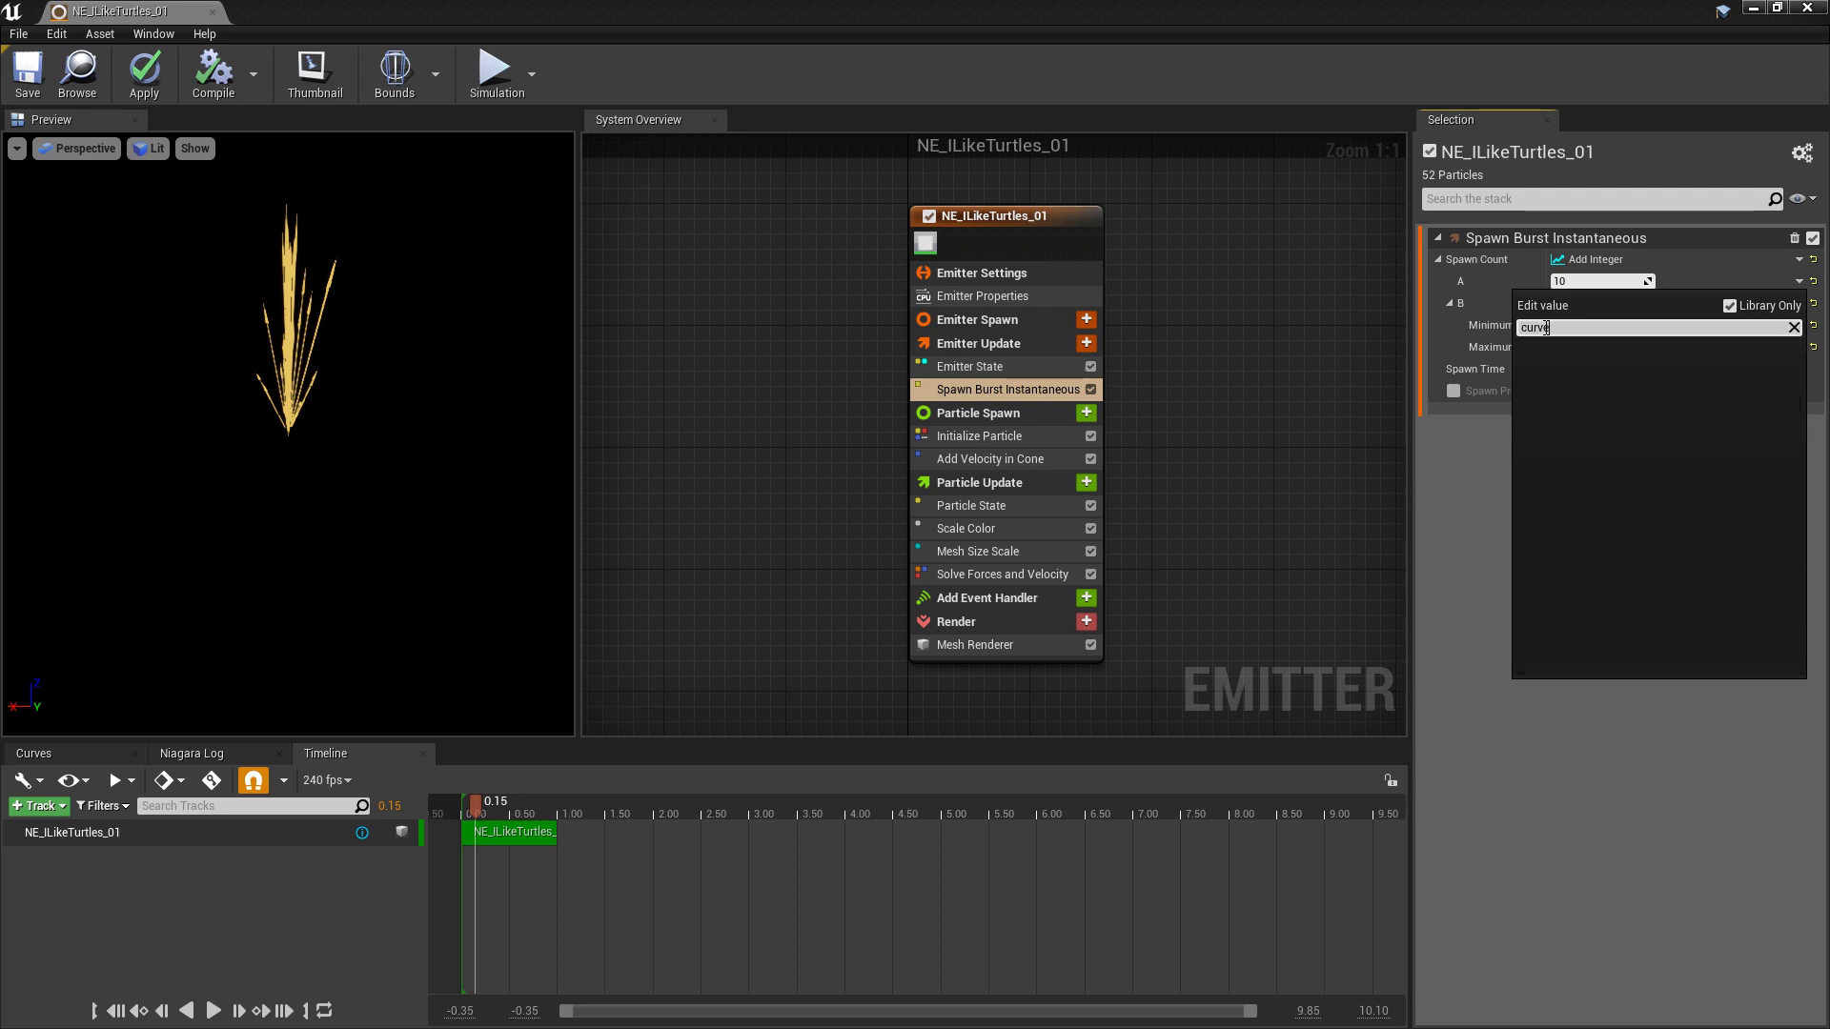
pyautogui.press('BackSpace')
pyautogui.press('BackSpace')
pyautogui.press('BackSpace')
pyautogui.press('BackSpace')
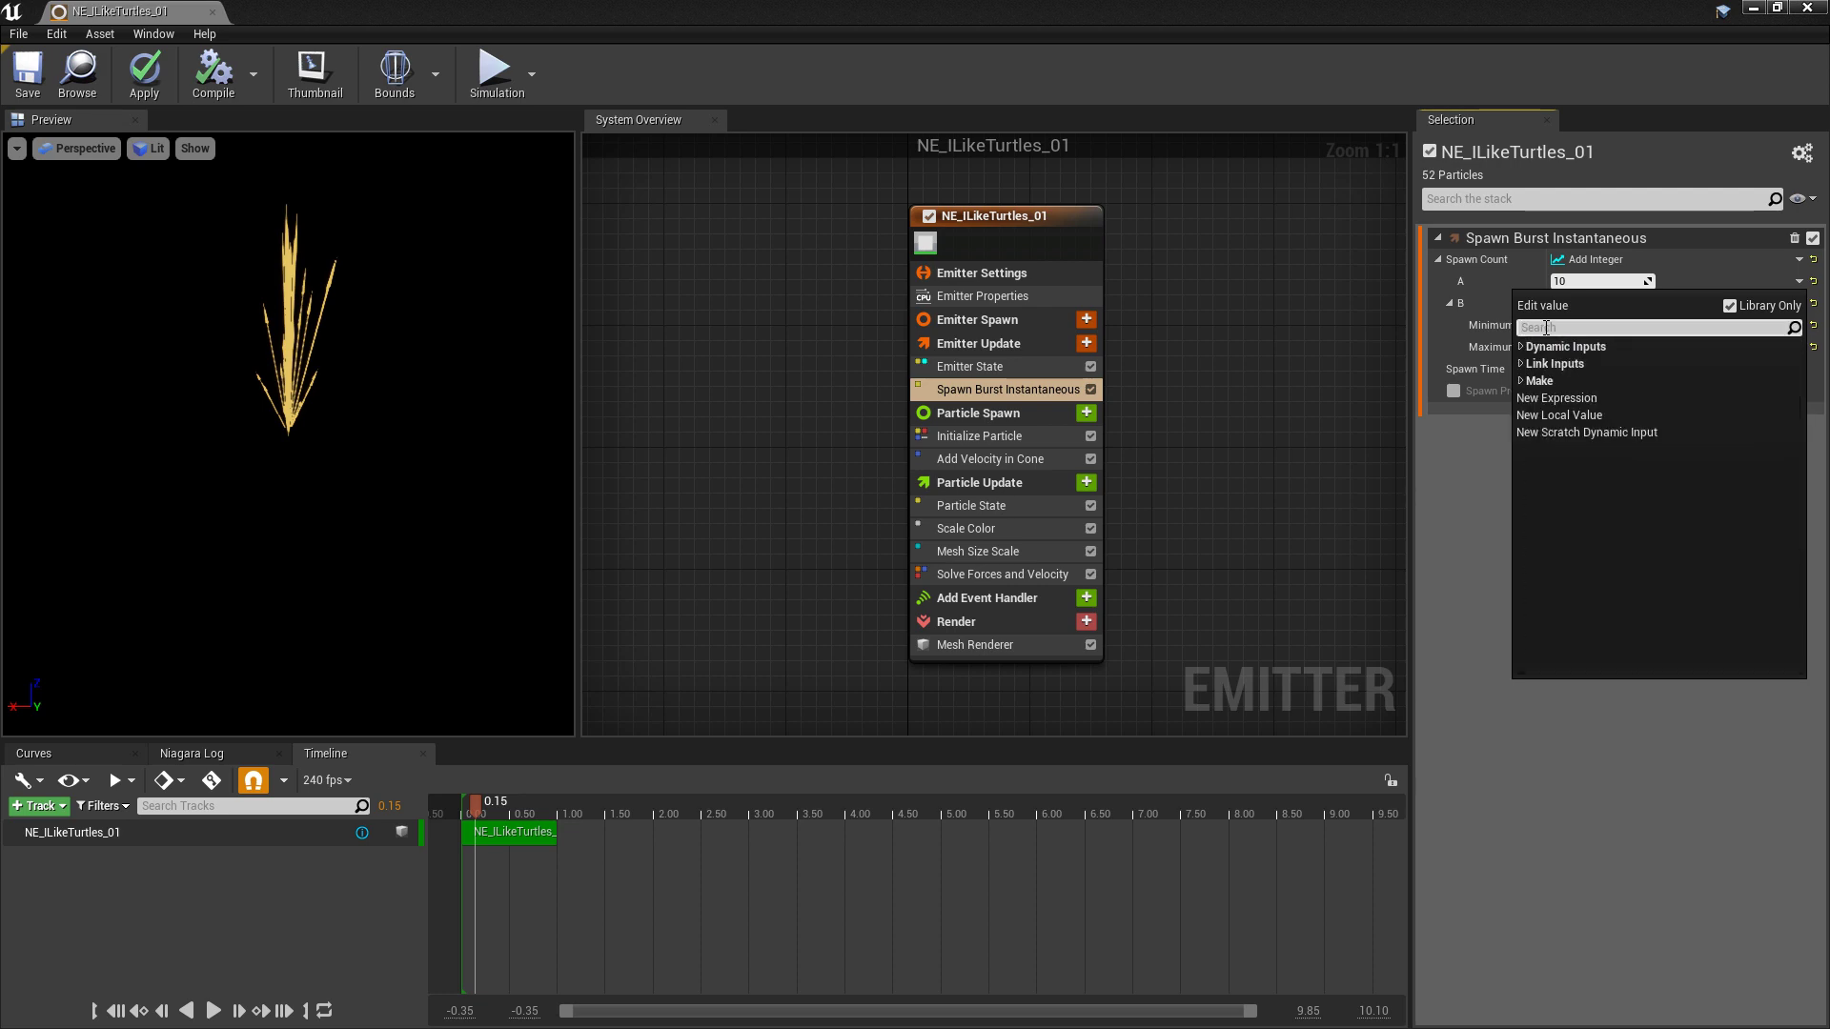
pyautogui.click(1449, 519)
pyautogui.click(1010, 435)
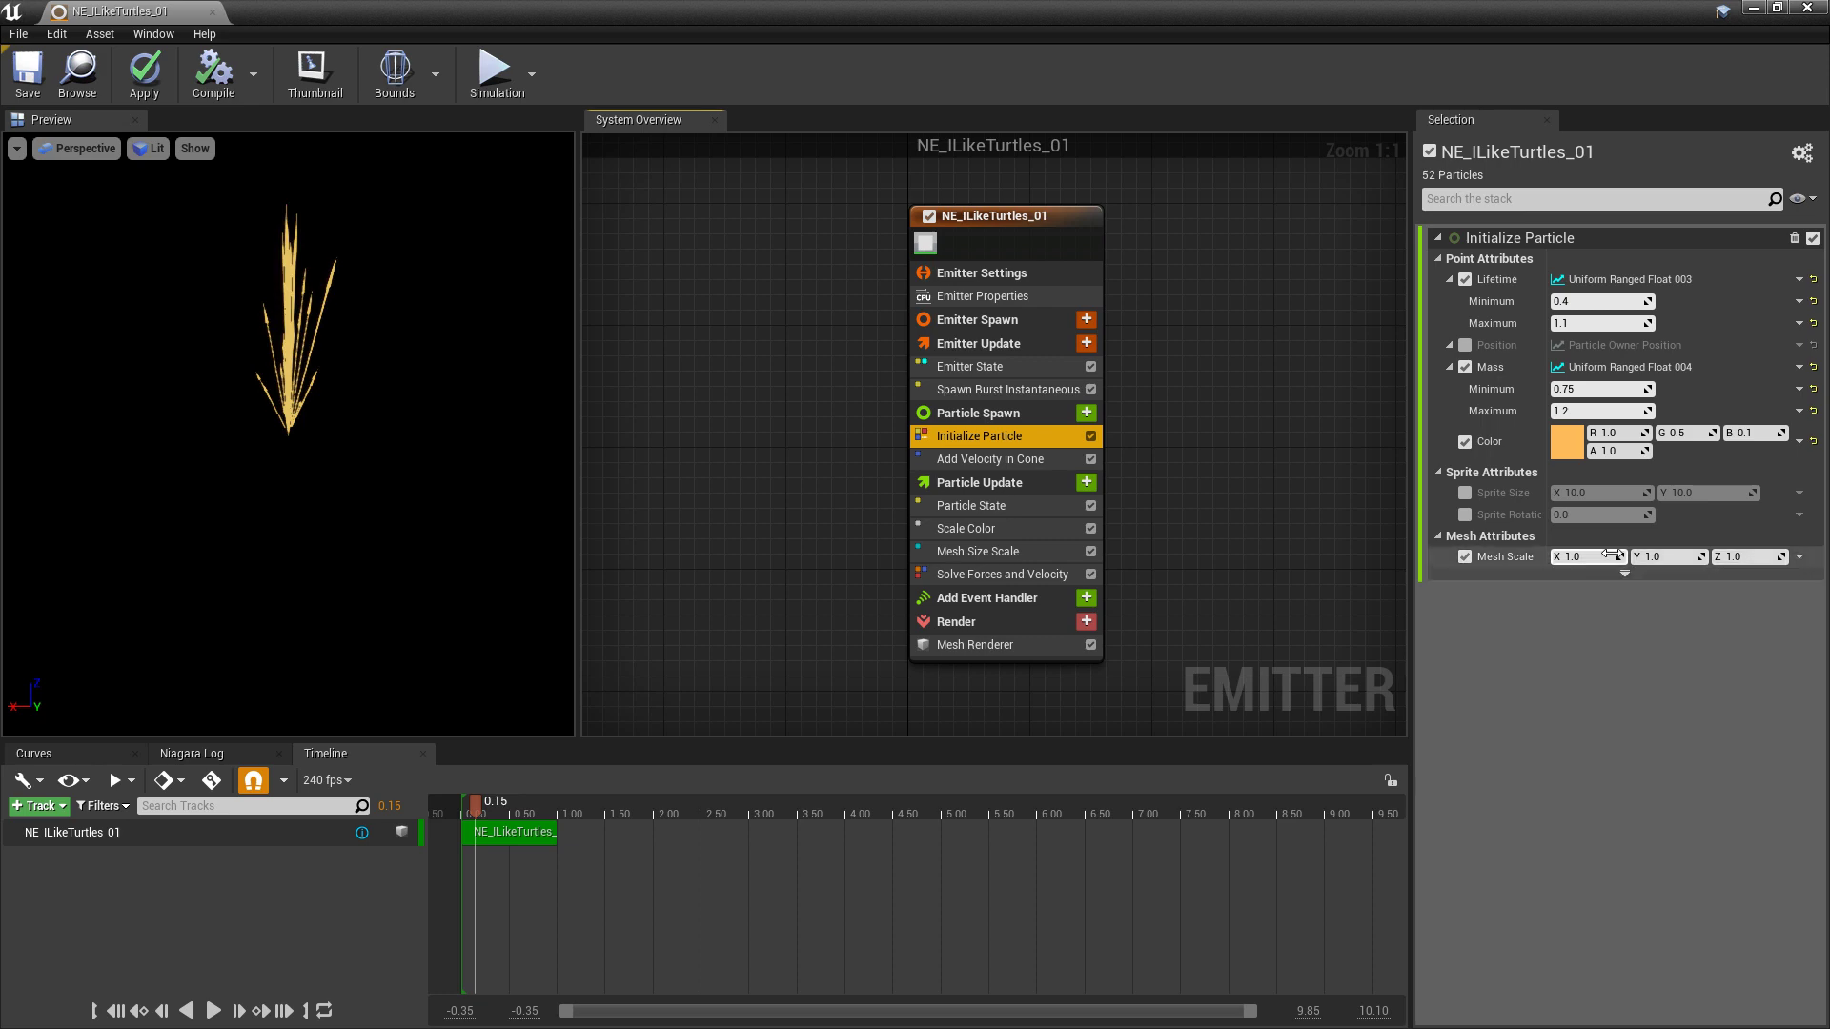
# Break Mesh Scale into a vector with Y and Z set to 1.0.
pyautogui.click(1799, 557)
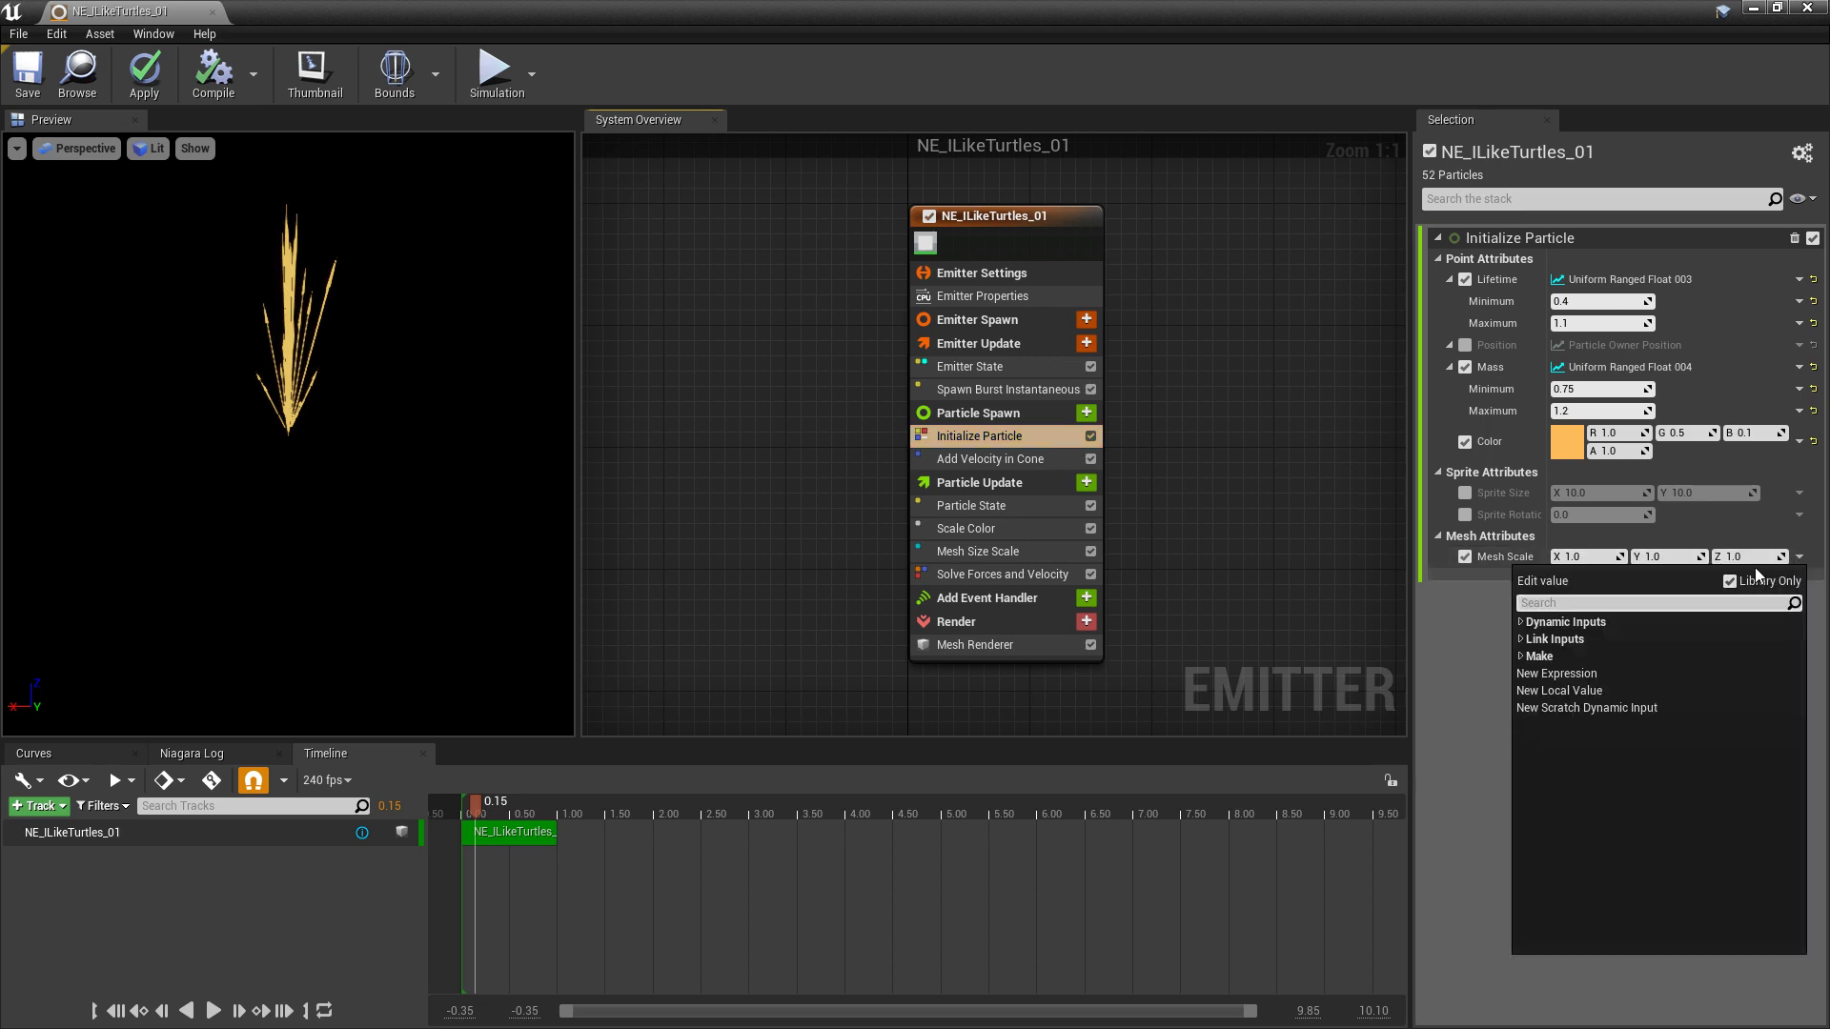
pyautogui.write('break')
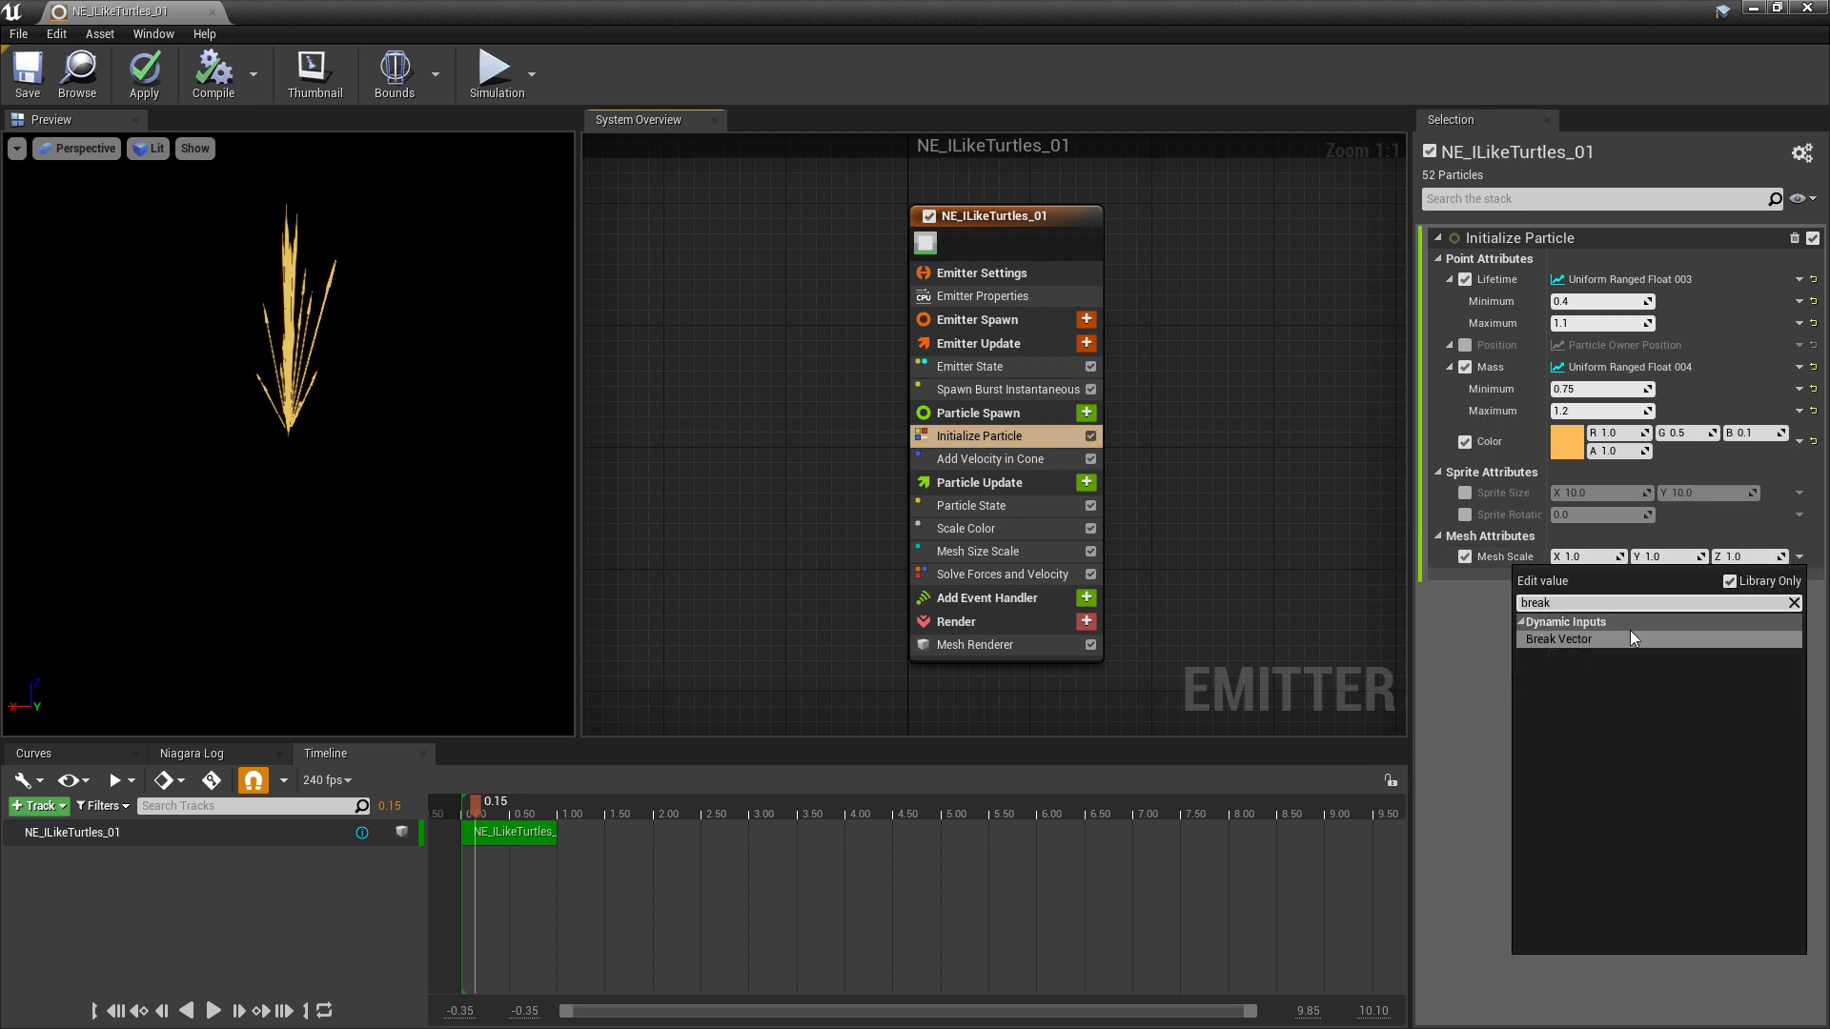
pyautogui.click(1627, 638)
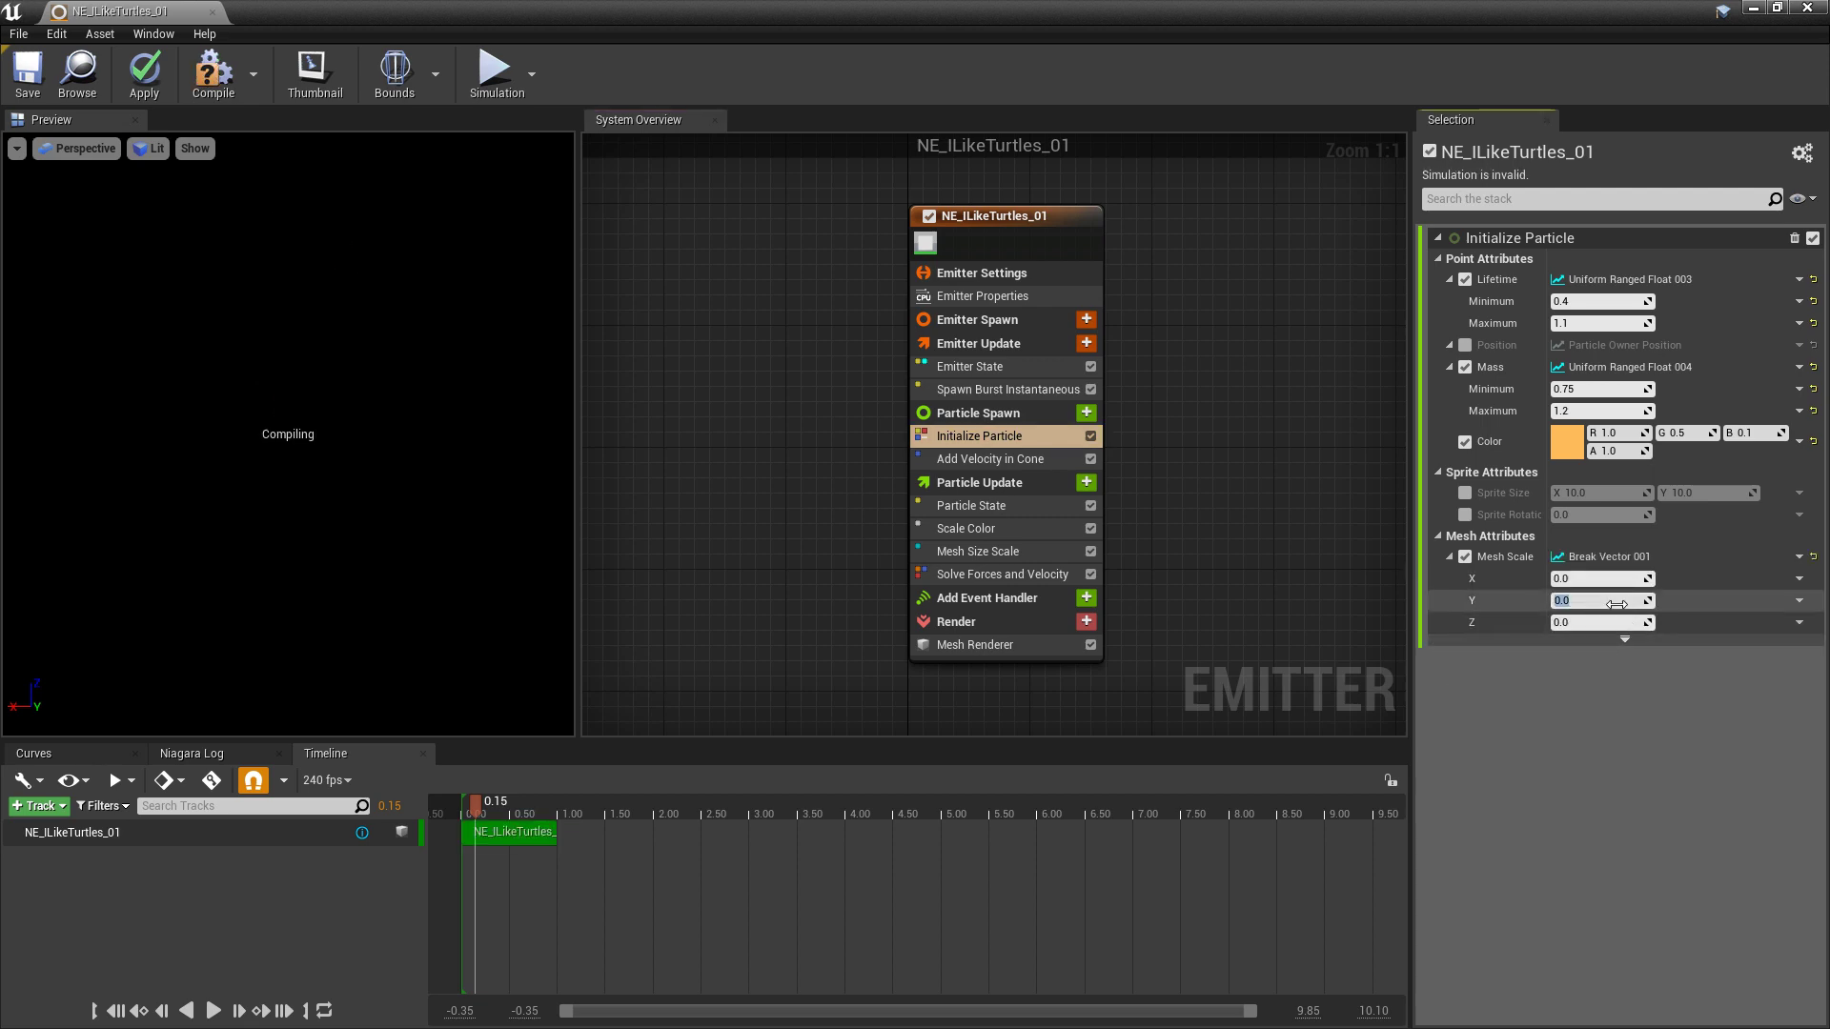
pyautogui.click(1582, 601)
pyautogui.write('1')
pyautogui.click(1568, 624)
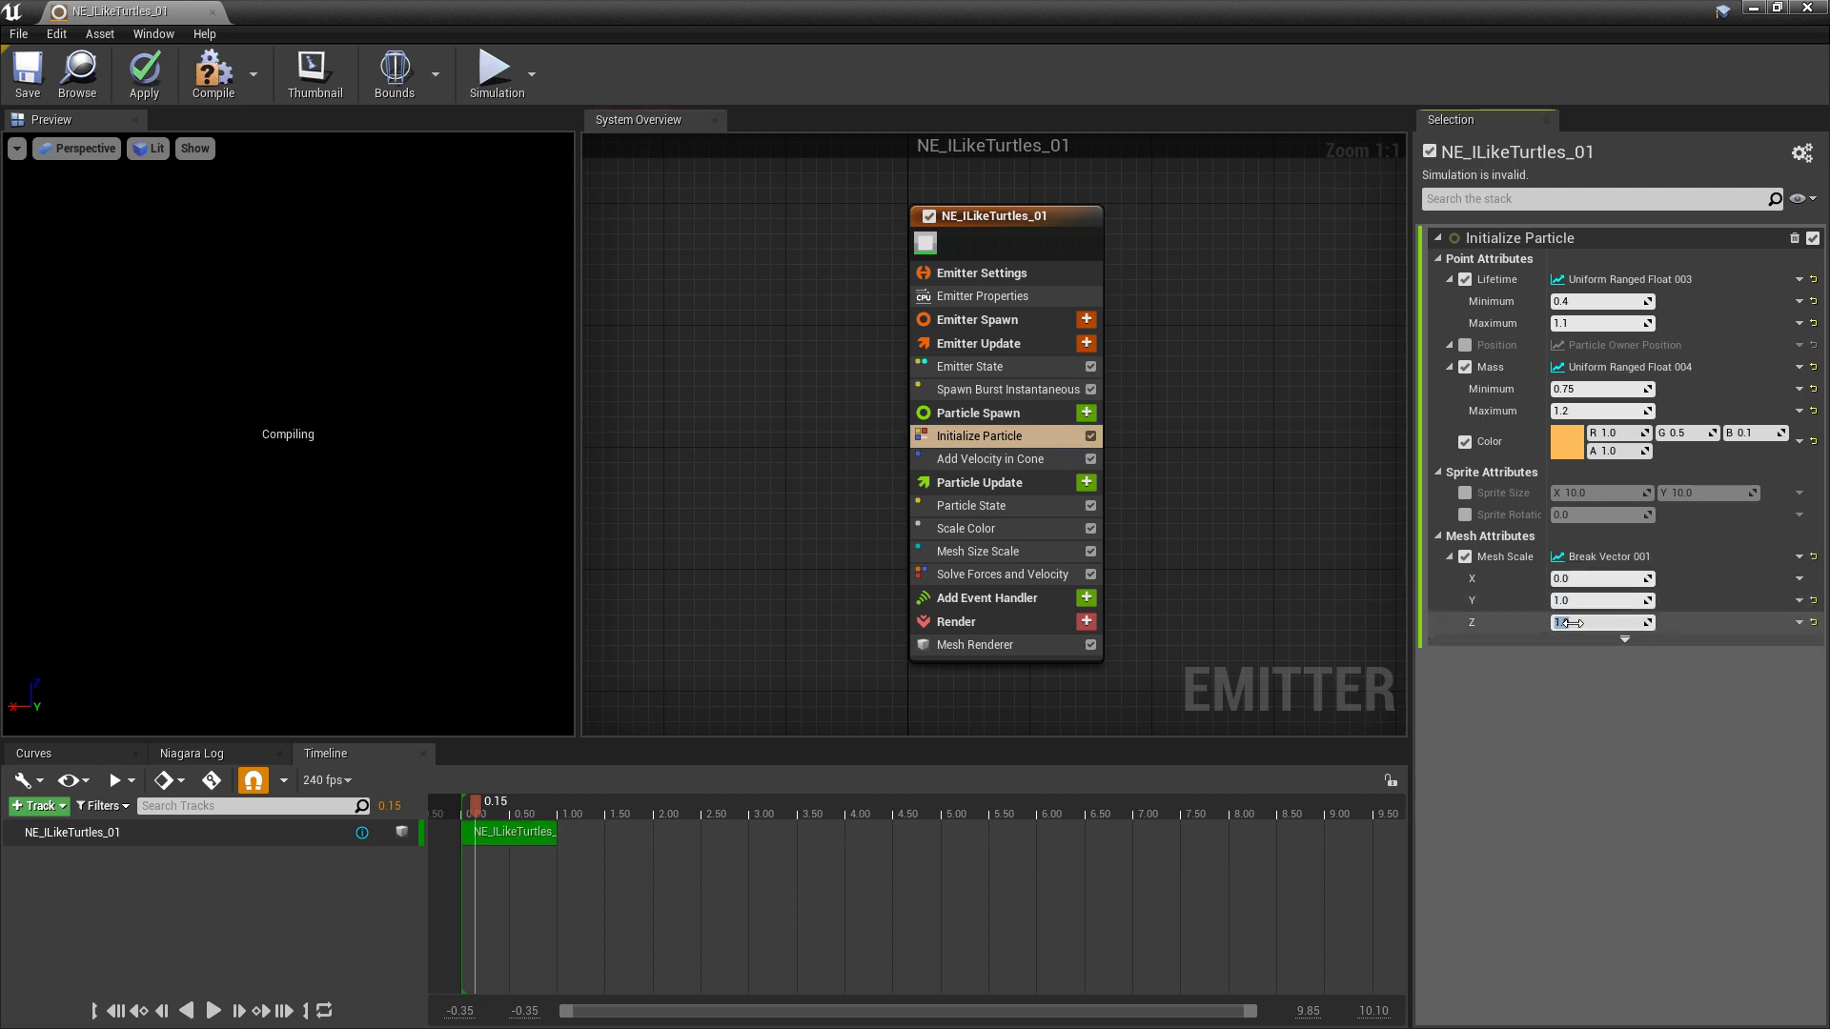
pyautogui.write('1')
pyautogui.click(1582, 579)
# Drive Mesh Scale X with Float from Curve.
pyautogui.click(1799, 579)
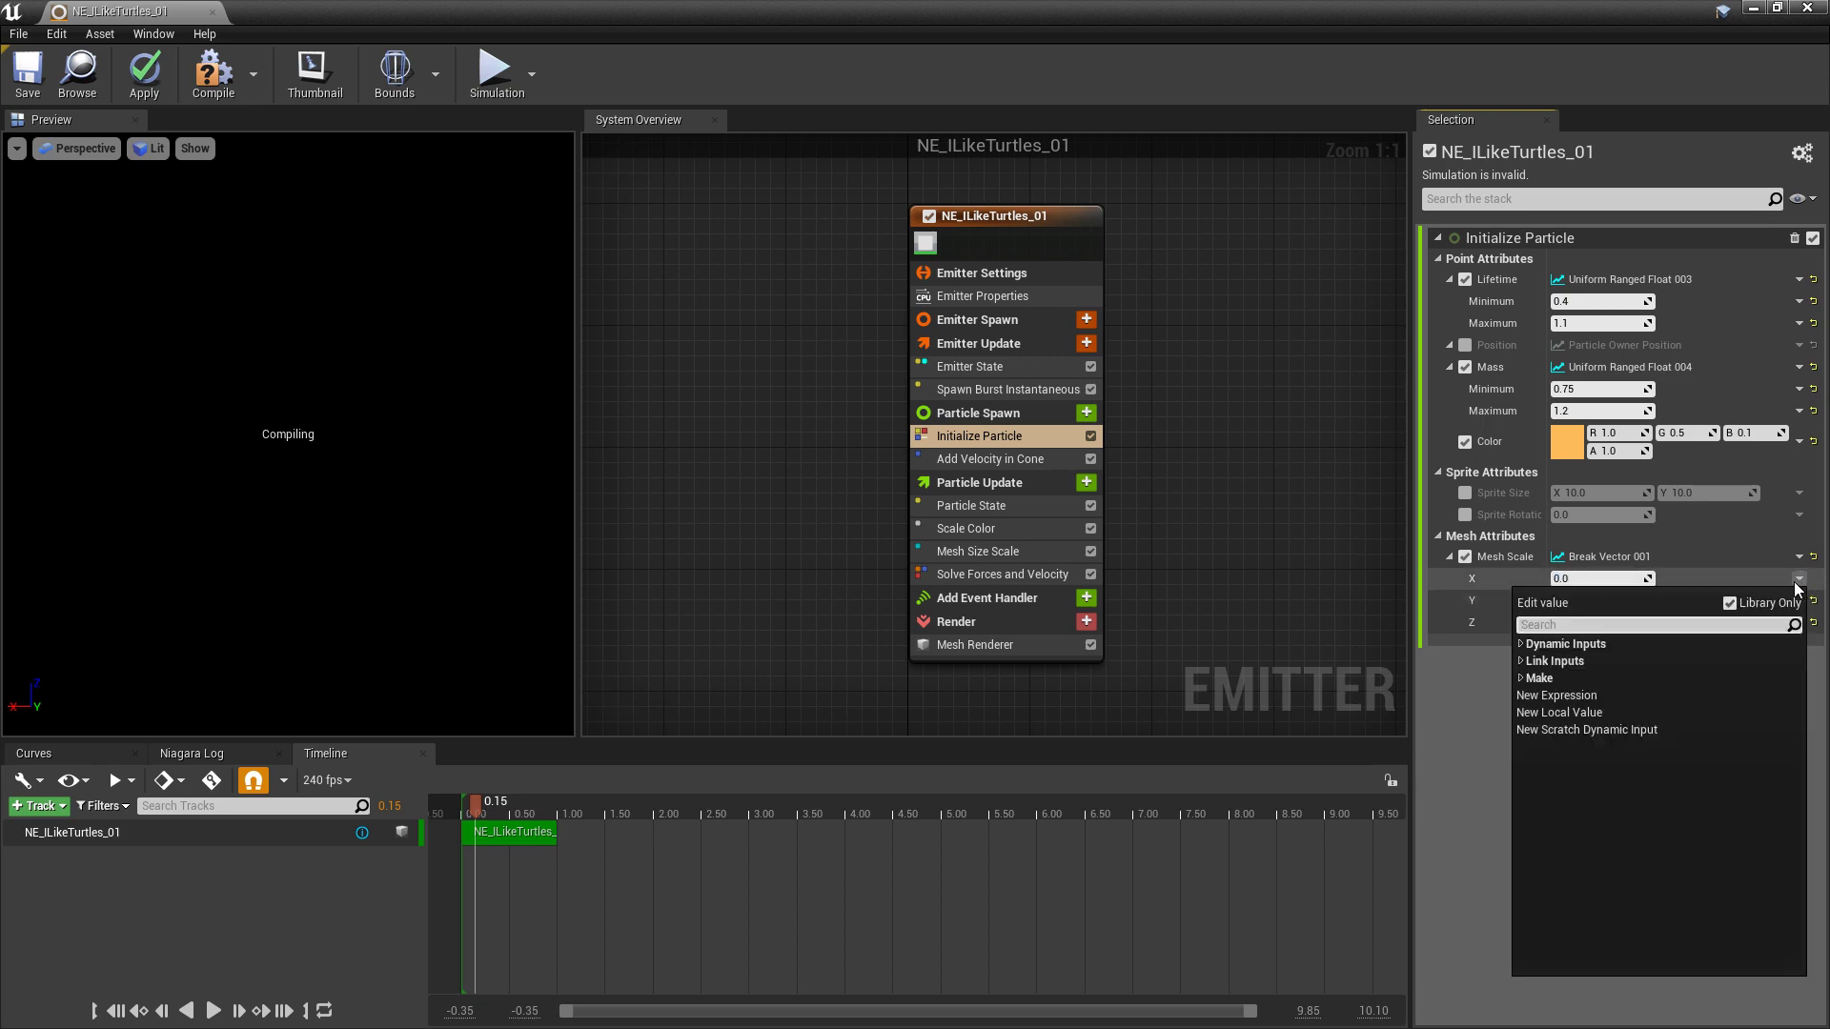
pyautogui.write('curve')
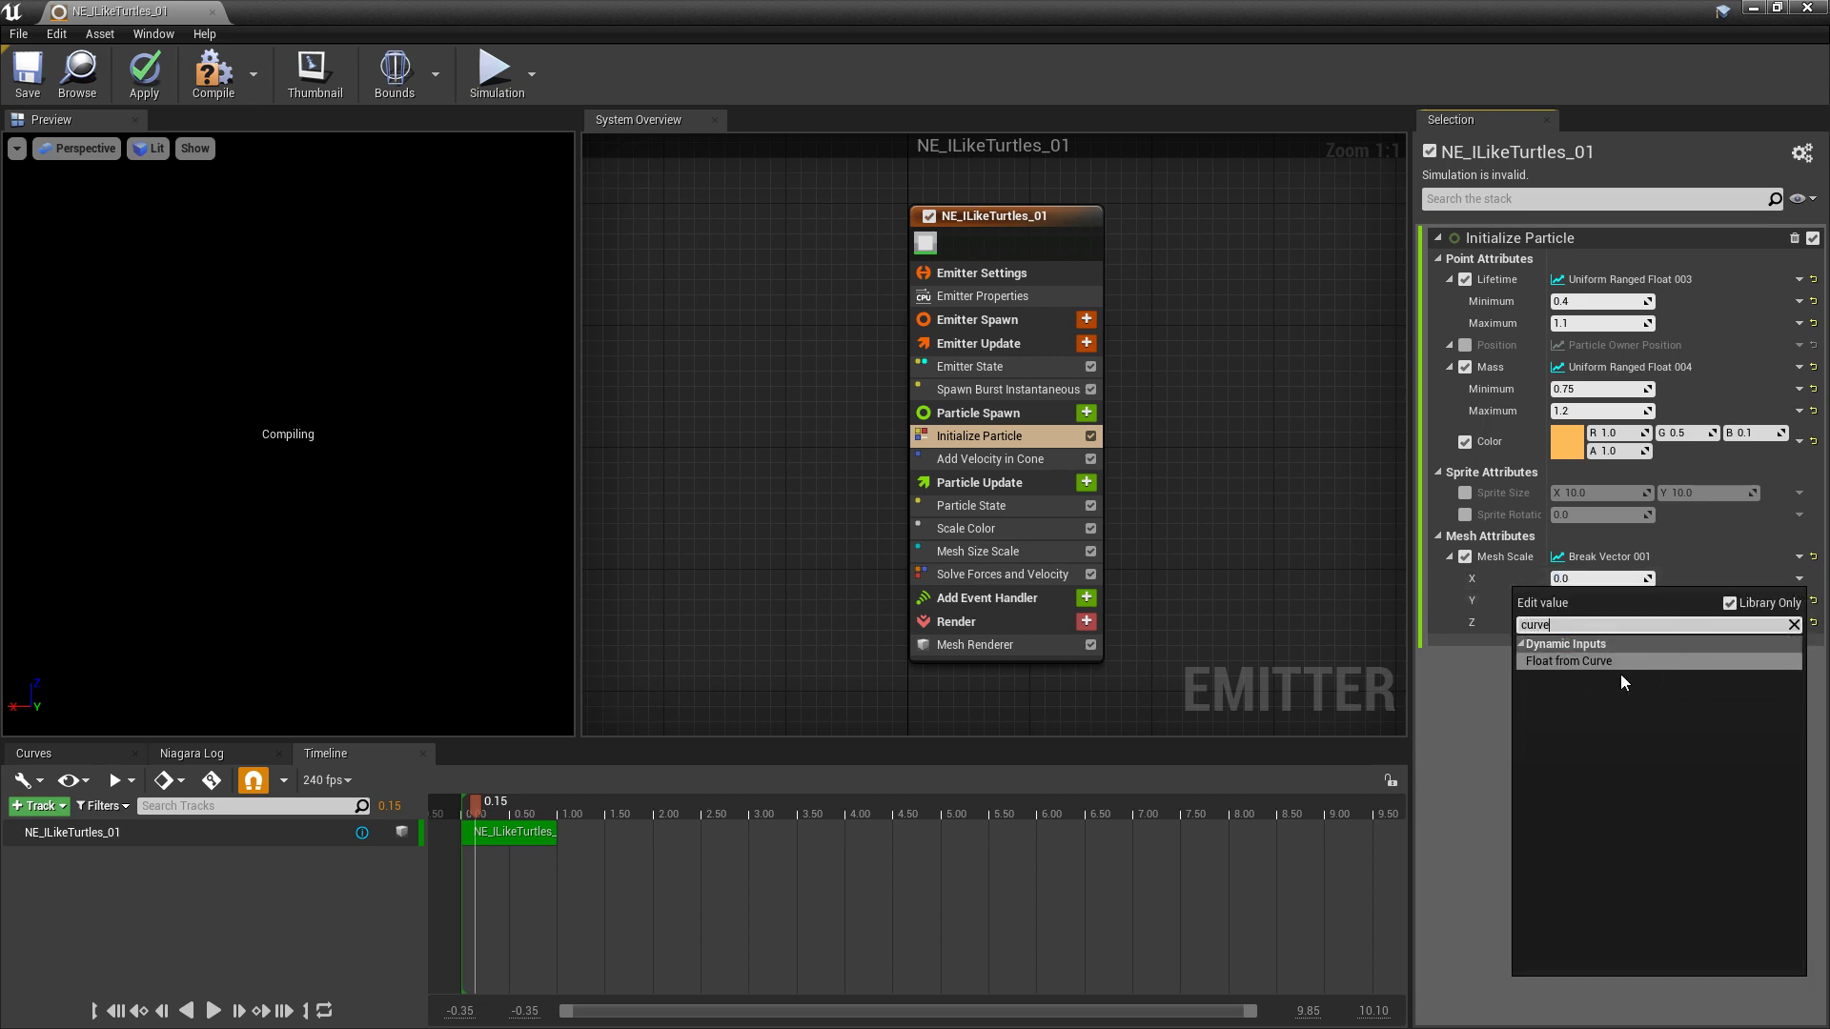
pyautogui.click(1615, 663)
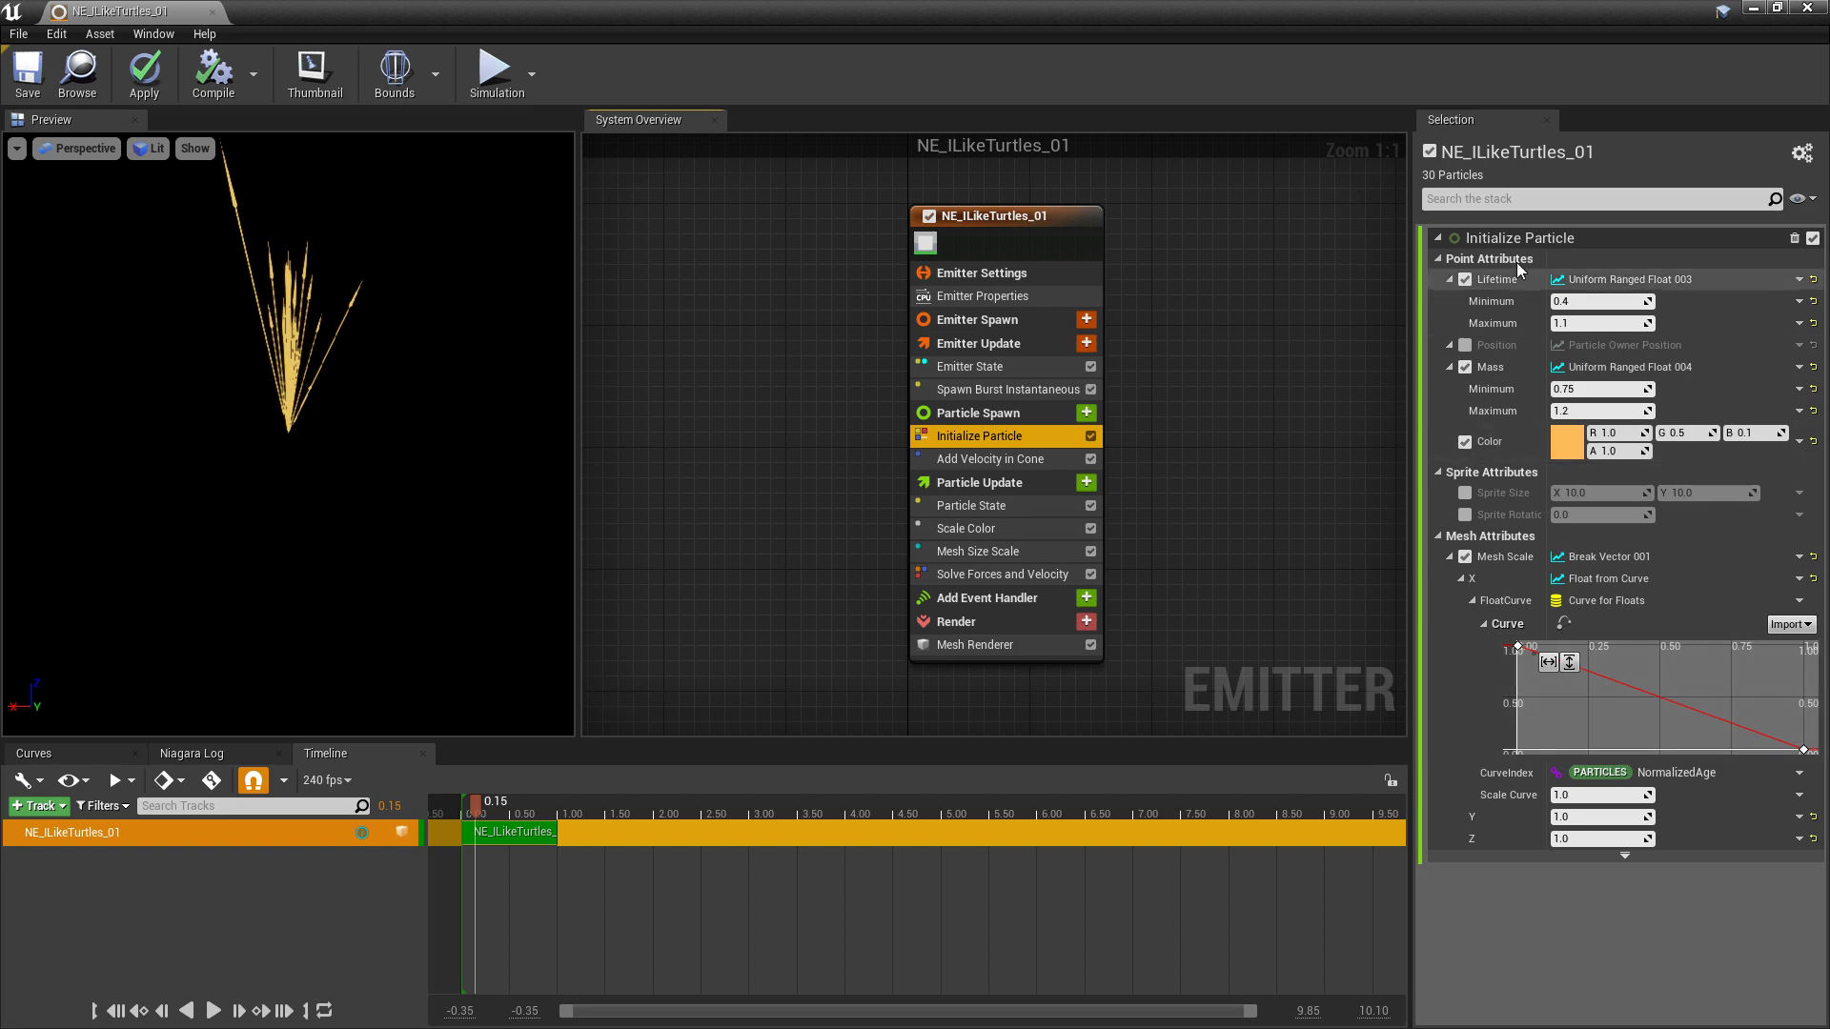
# Try moving the curve's starting key, then undo the misplaced move.
pyautogui.click(1517, 647)
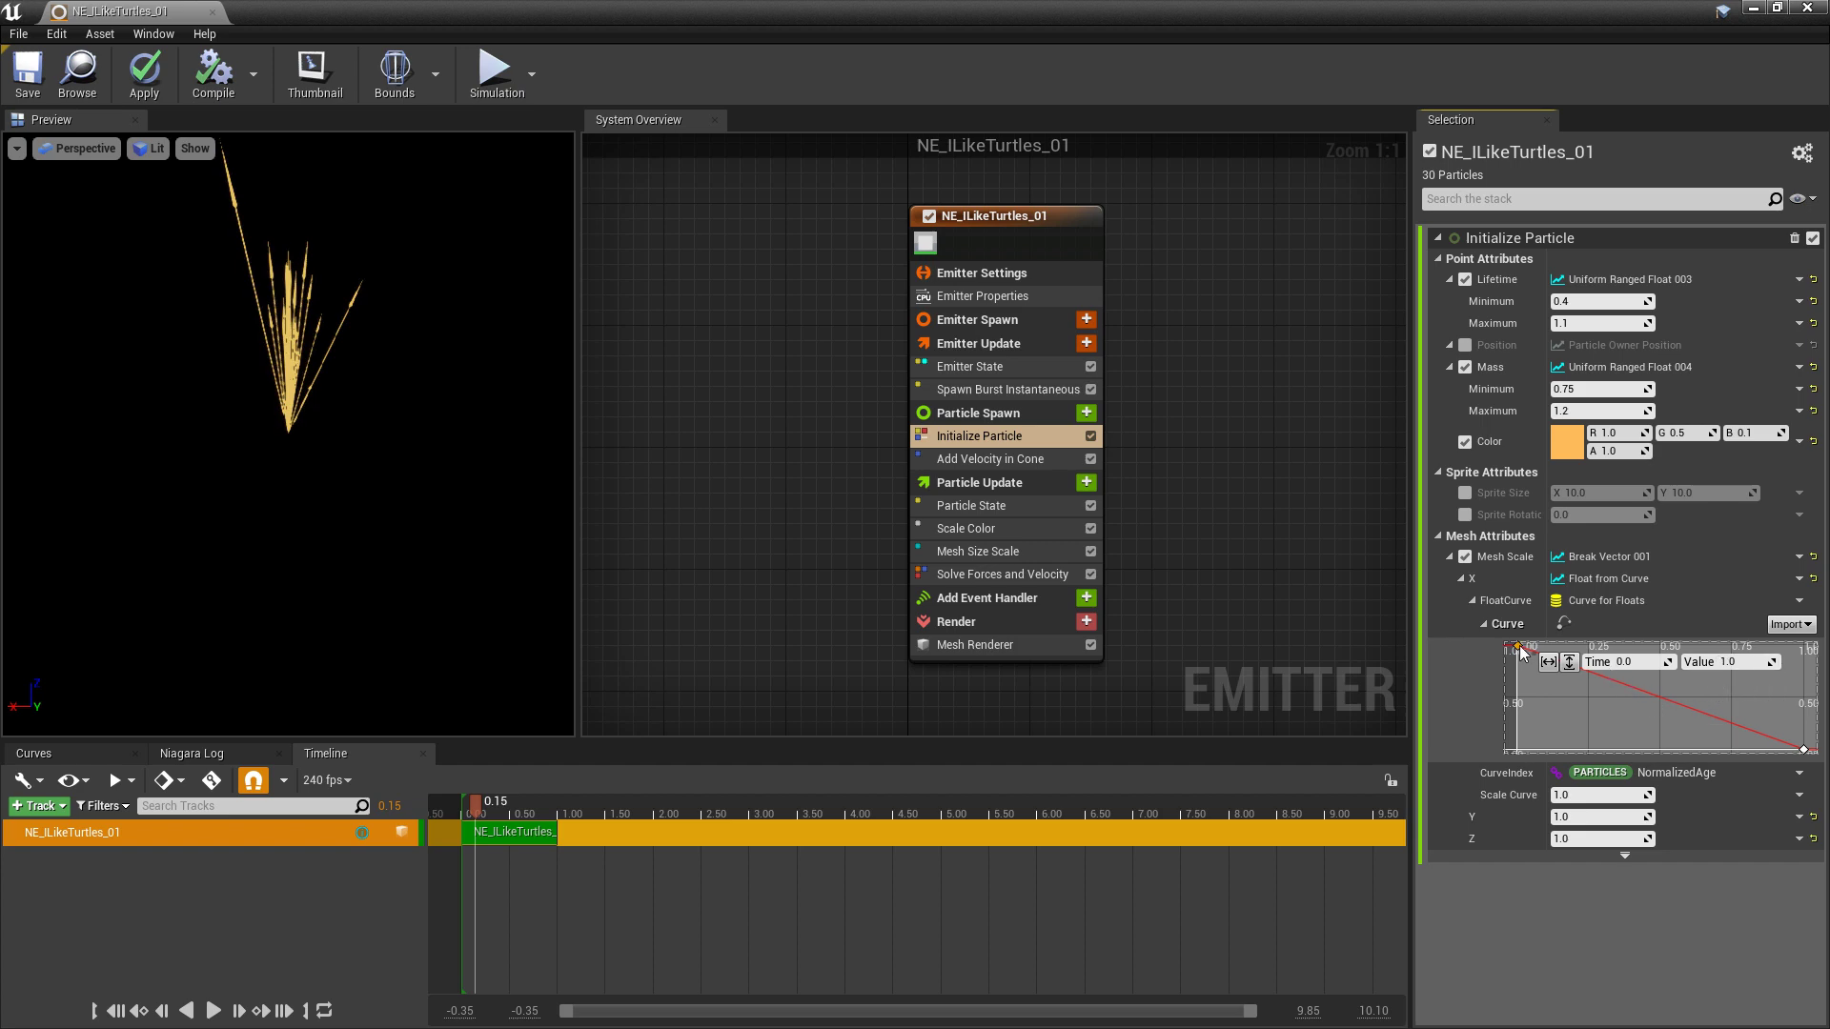
pyautogui.moveTo(1520, 651)
pyautogui.moveTo(1519, 651)
pyautogui.mouseDown()
pyautogui.moveTo(1536, 700)
pyautogui.moveTo(1601, 705)
pyautogui.moveTo(1521, 657)
pyautogui.mouseUp()
pyautogui.moveTo(1638, 662); pyautogui.dragTo(1652, 712)
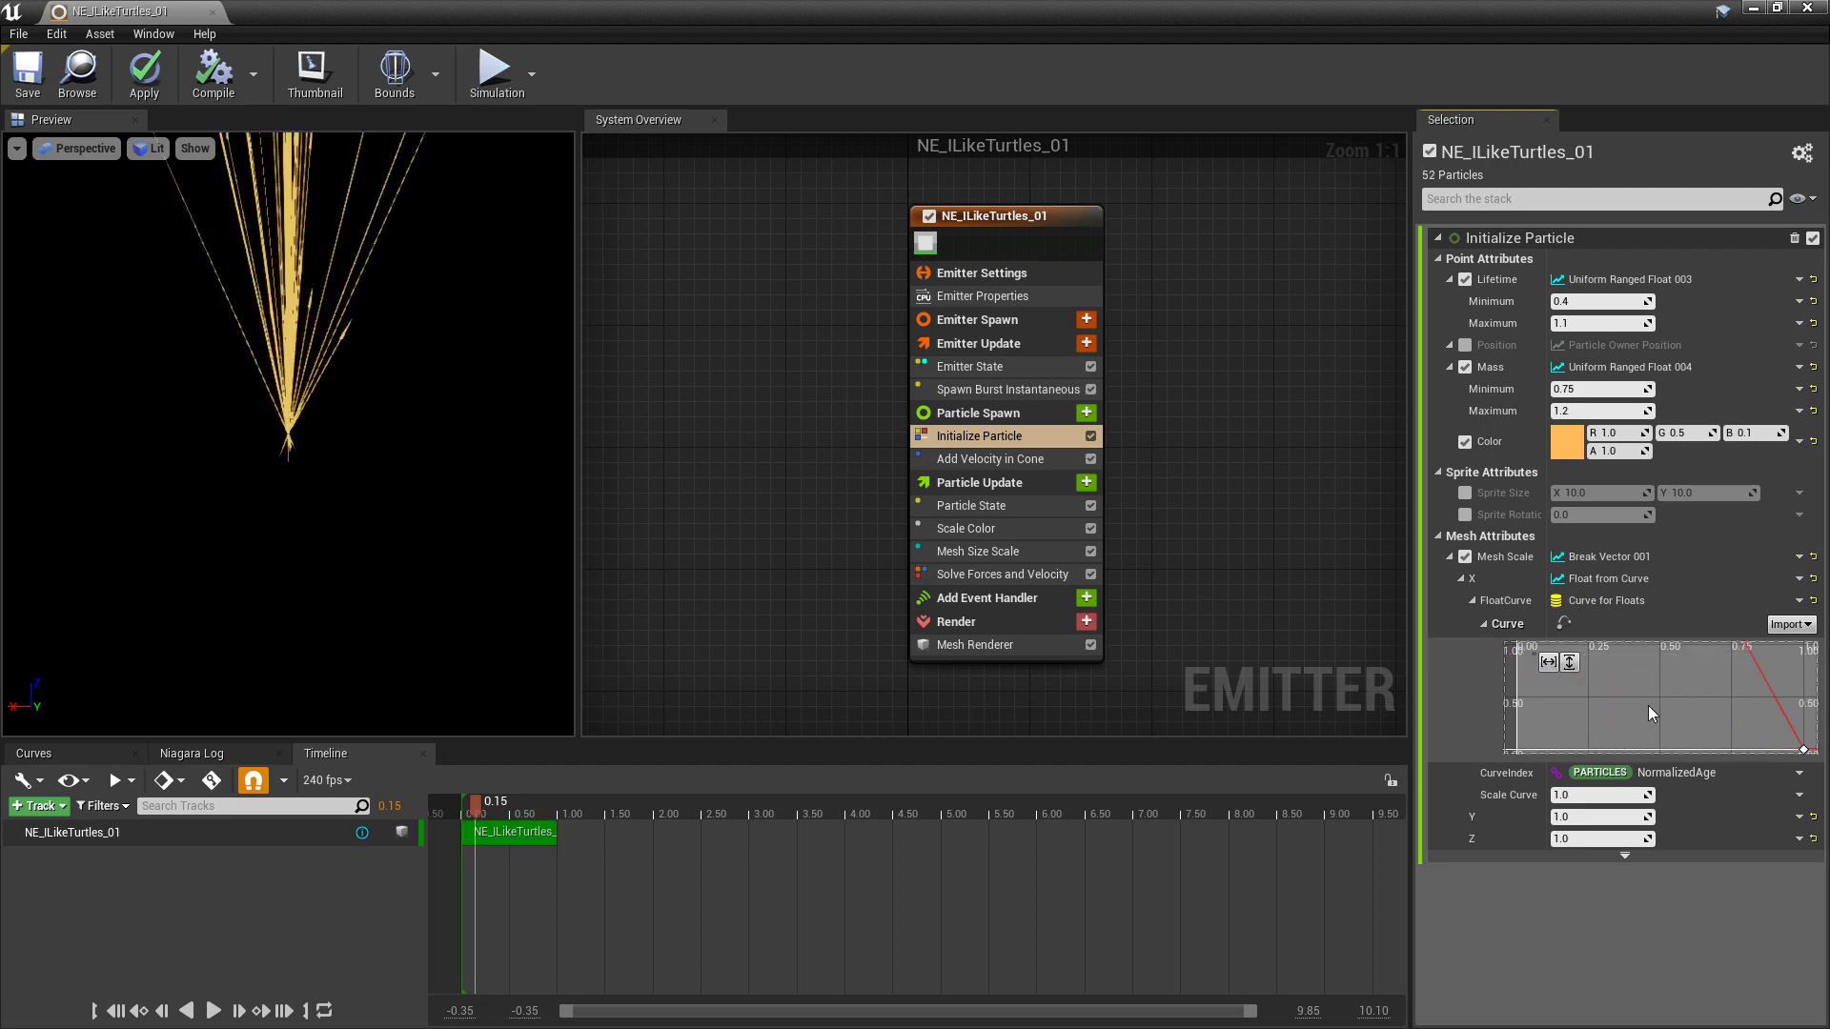
pyautogui.hotkey('ctrl', 'z')
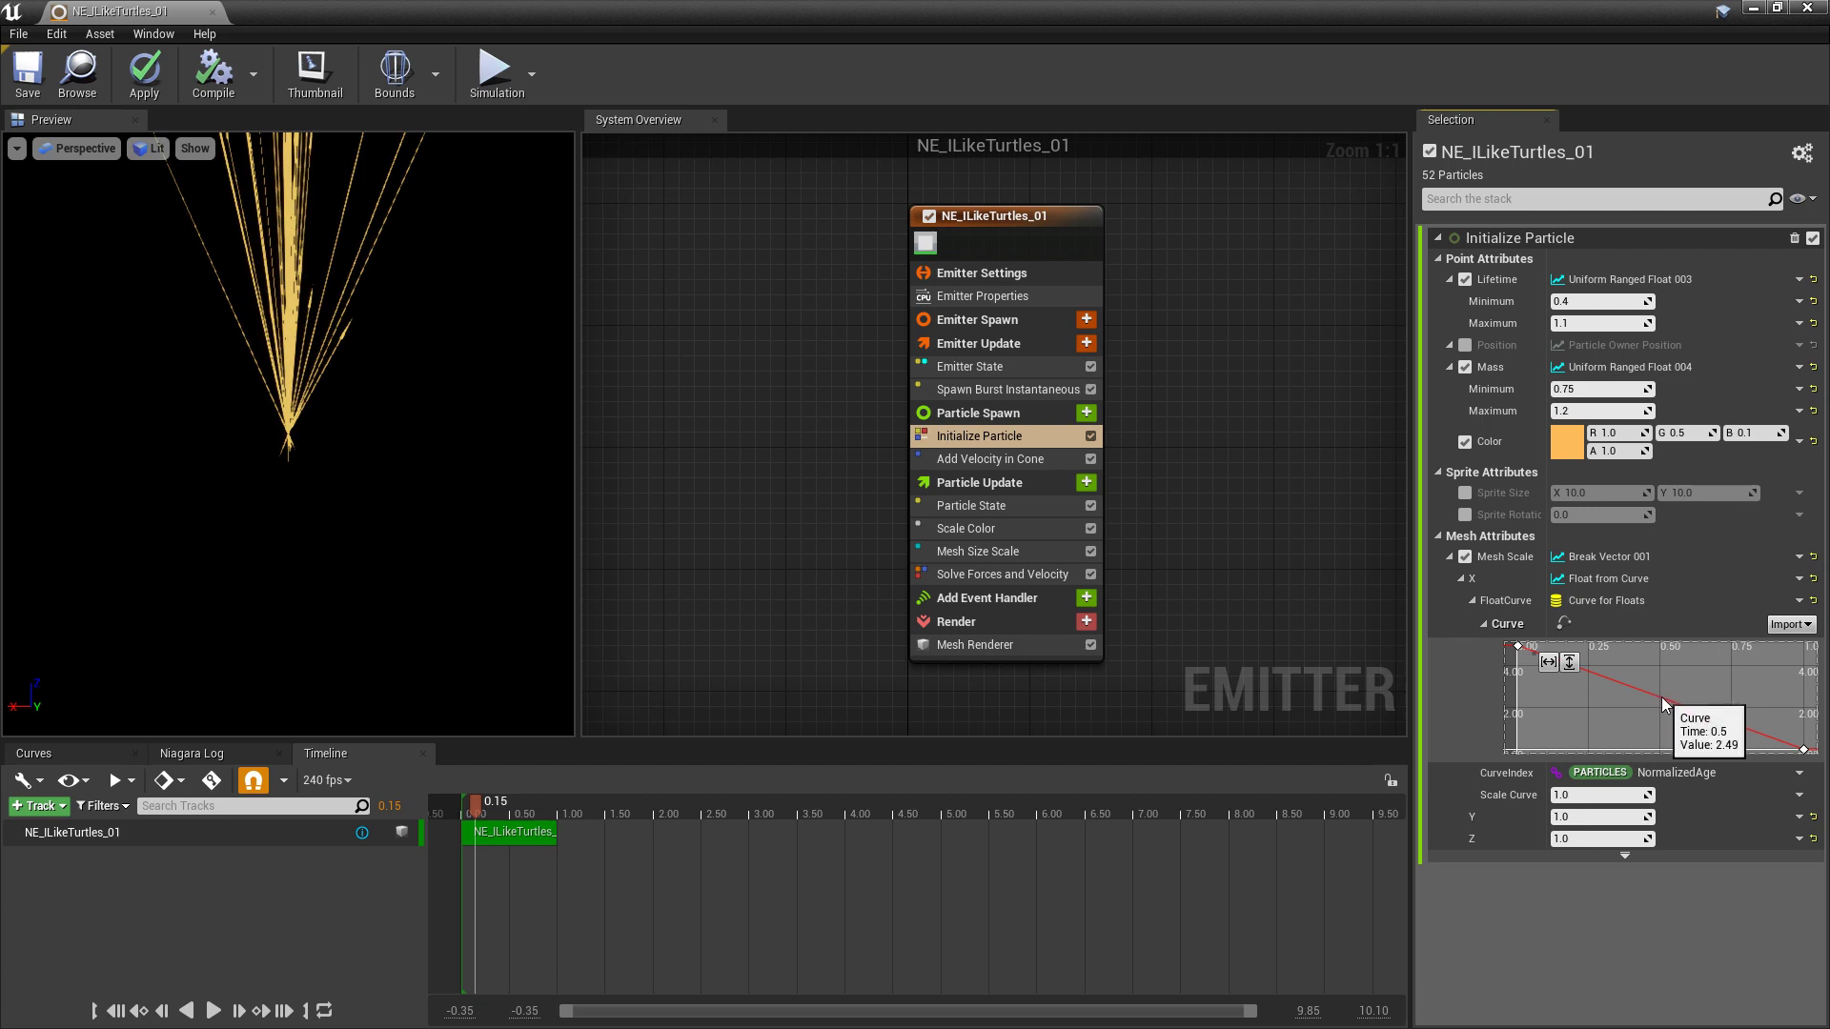
# Add a middle key near 0.57 with User interpolation and adjust its tangent.
pyautogui.rightClick(1663, 704)
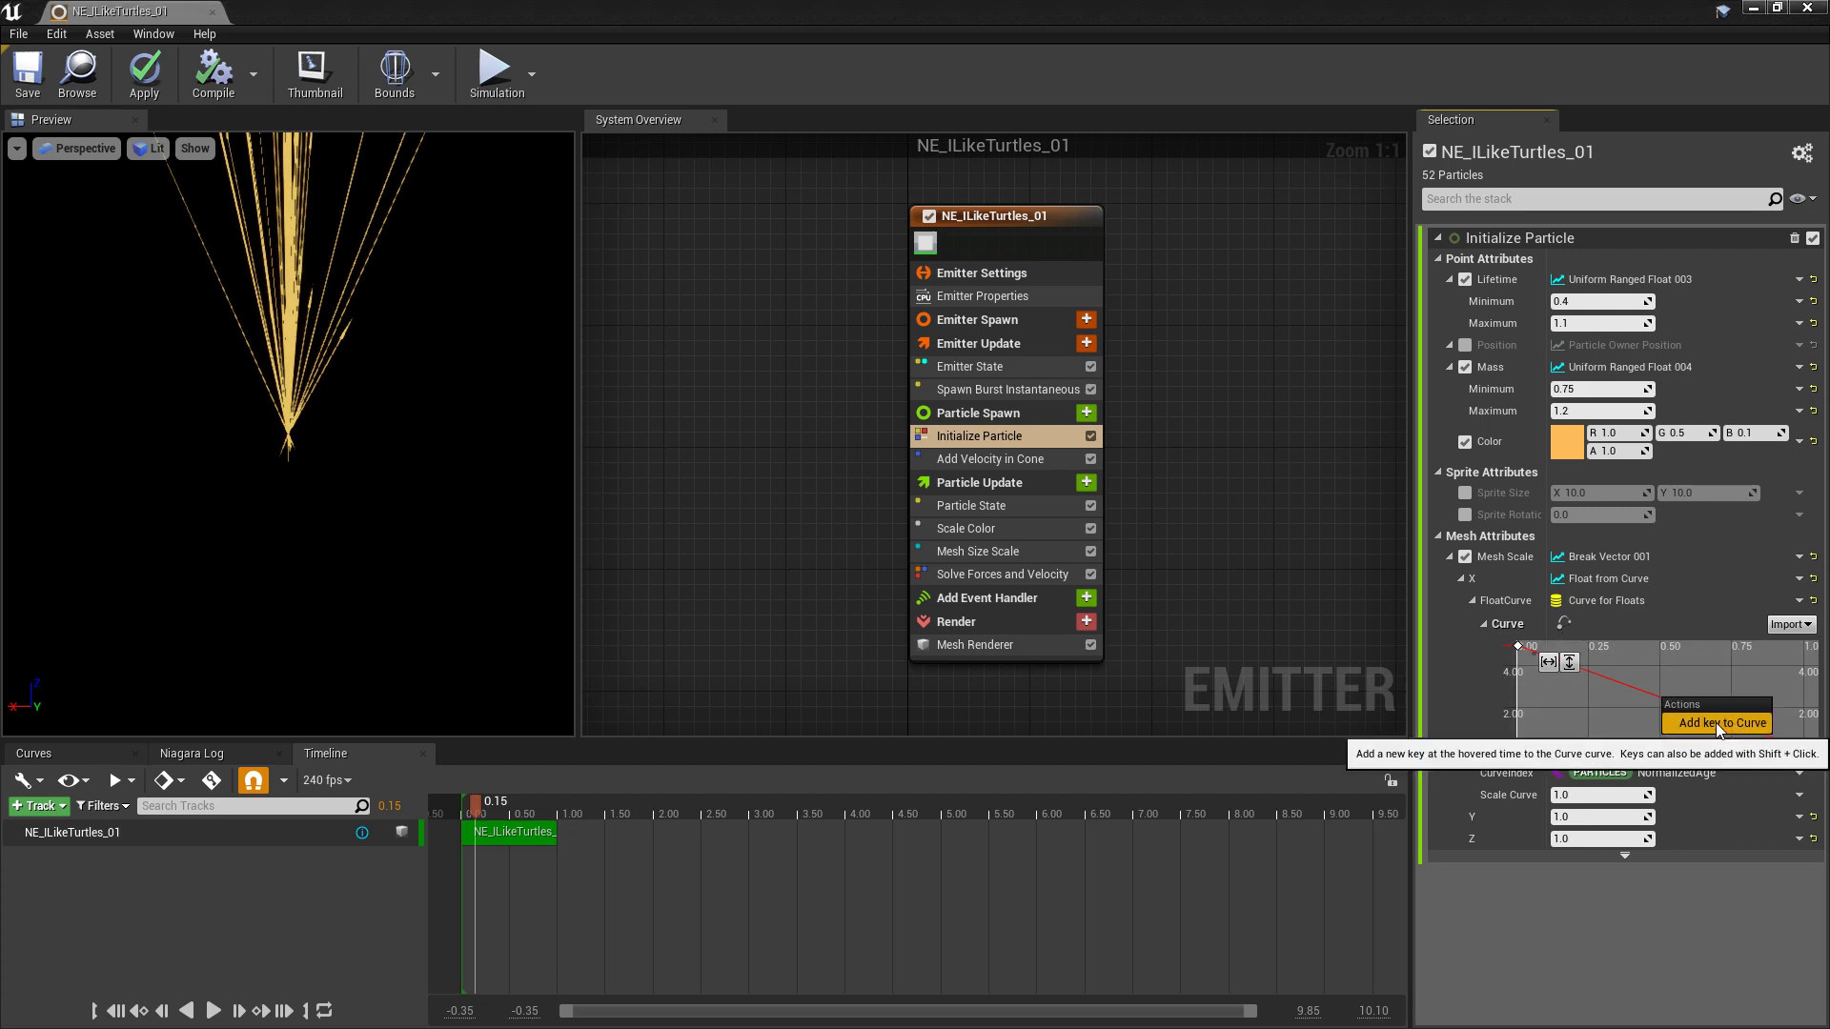
pyautogui.click(1717, 722)
pyautogui.moveTo(1681, 686)
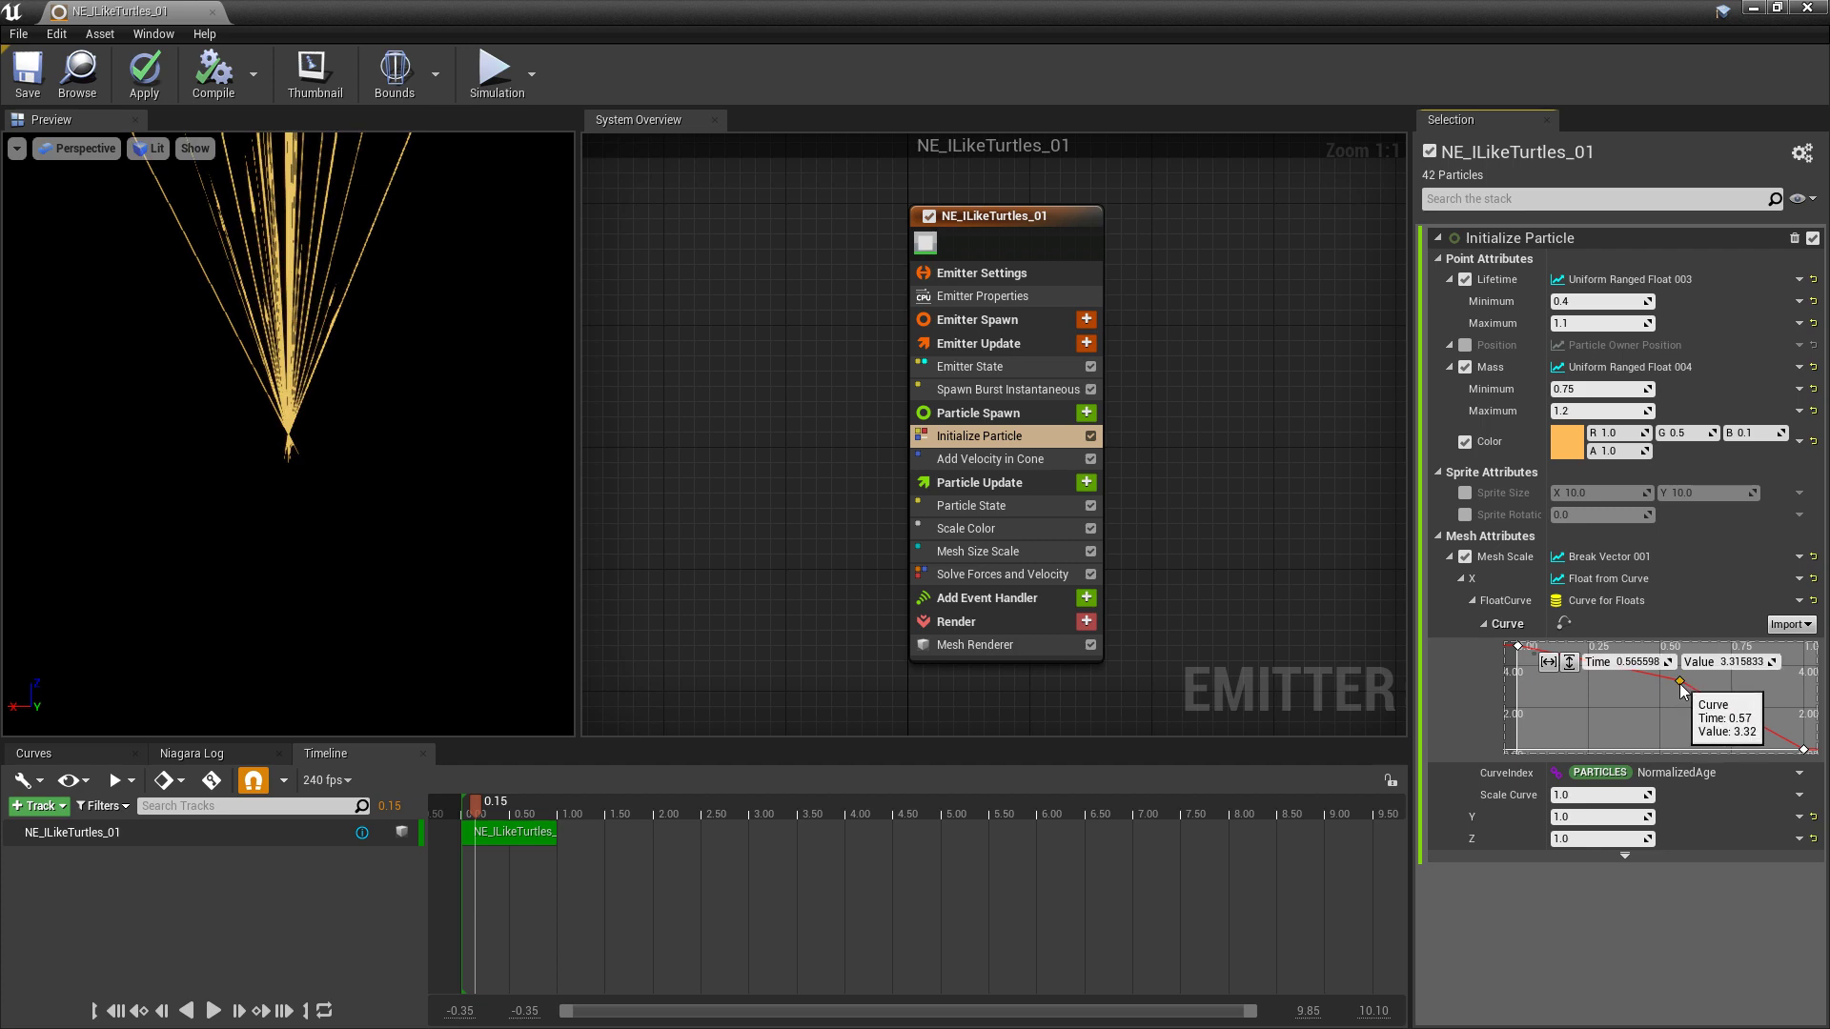
pyautogui.rightClick(1681, 688)
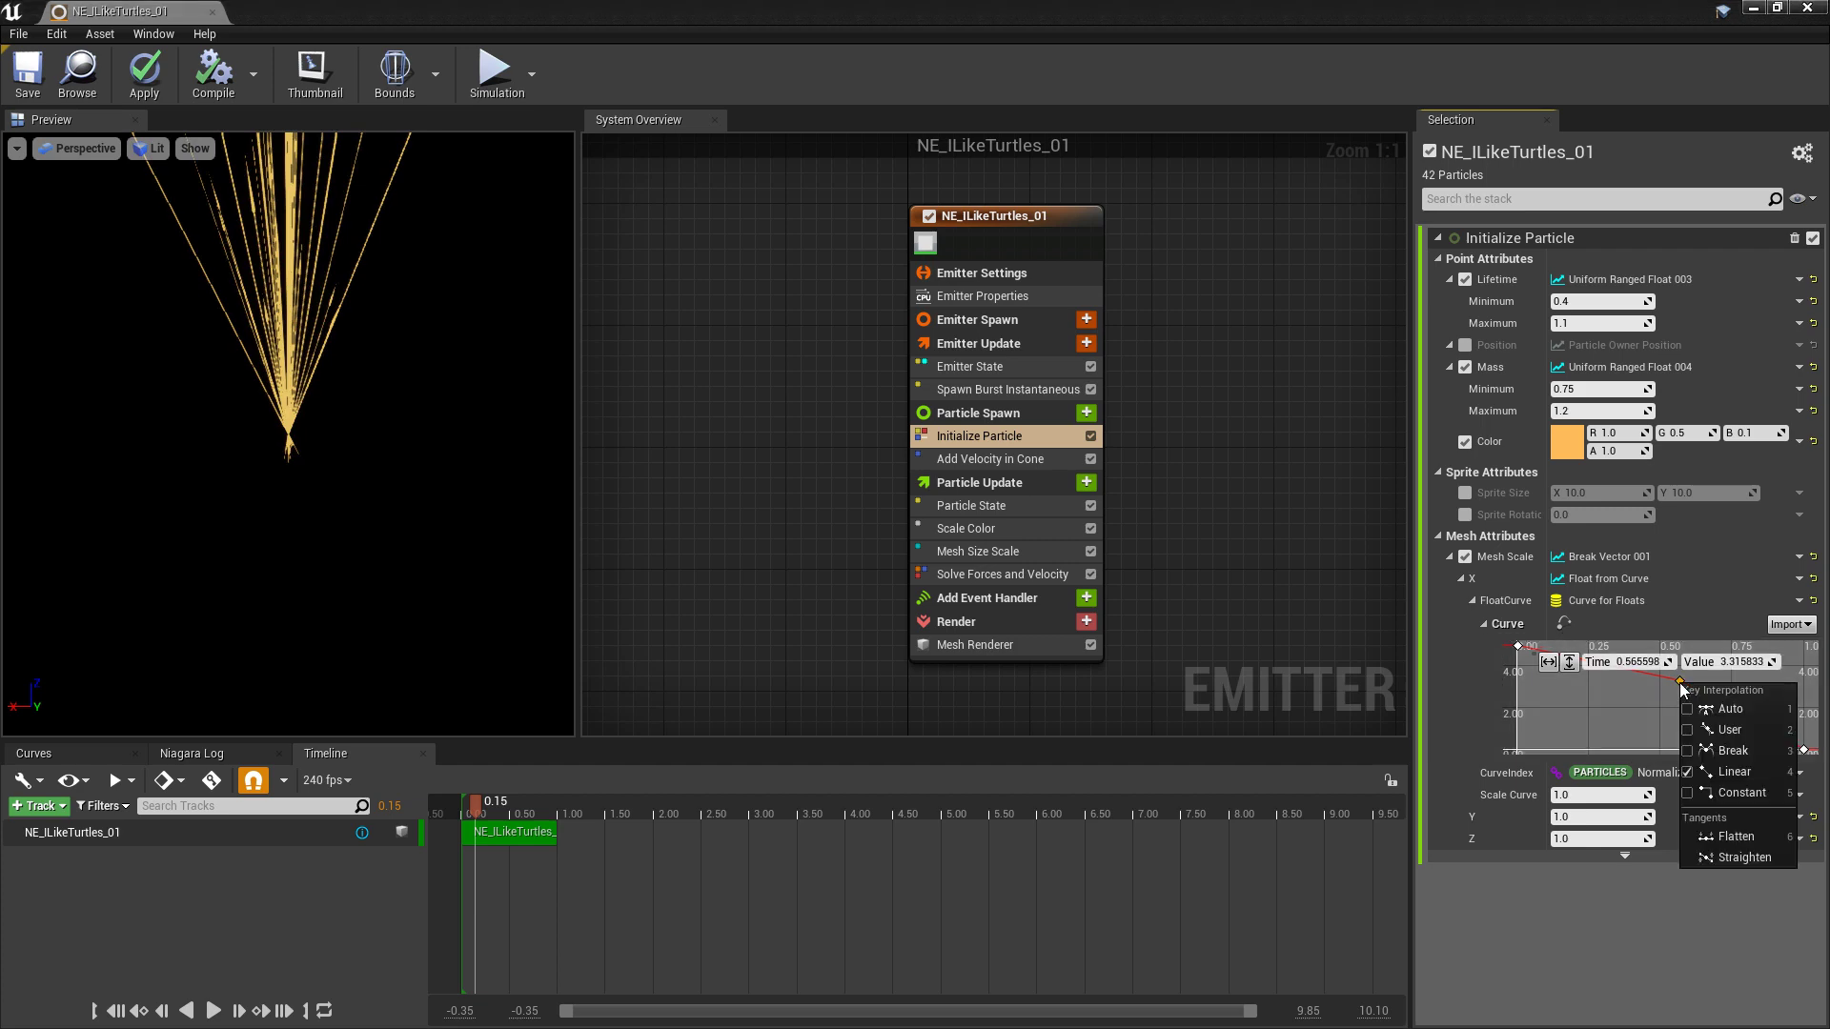
pyautogui.click(1745, 736)
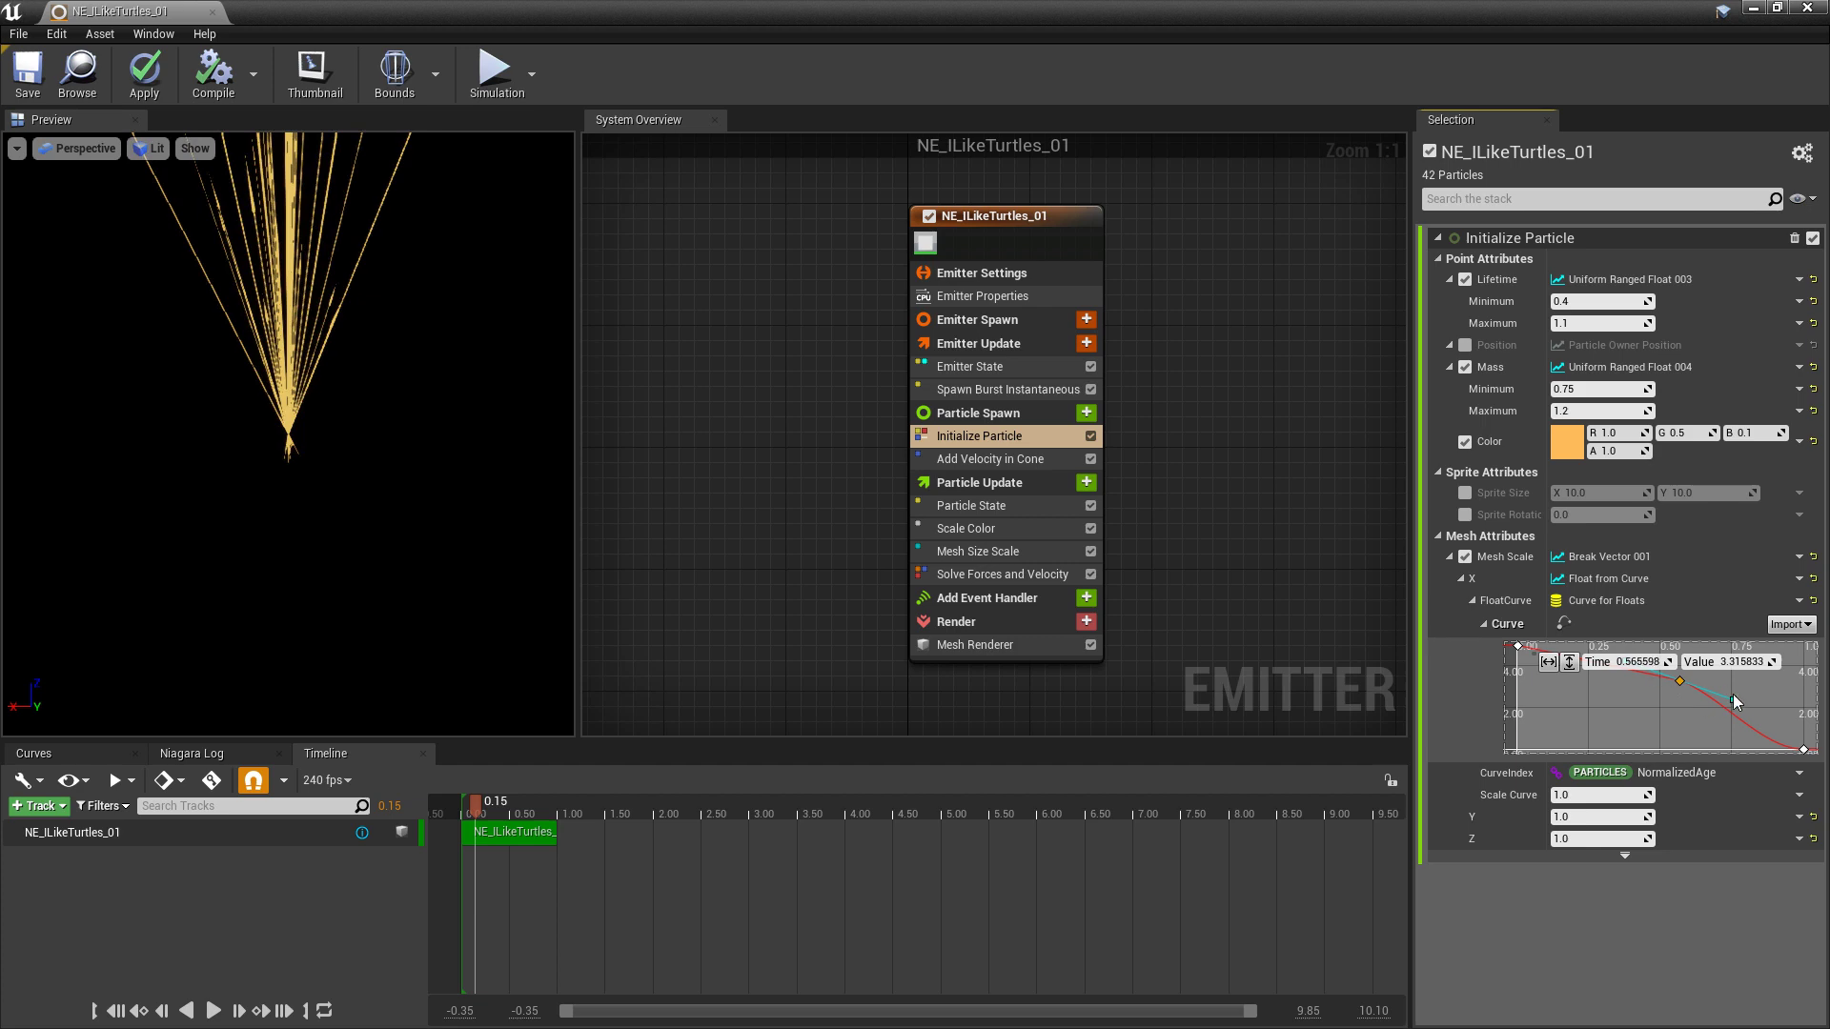
pyautogui.moveTo(1728, 701)
pyautogui.mouseDown()
pyautogui.moveTo(1715, 737)
pyautogui.moveTo(1735, 690)
pyautogui.mouseUp()
pyautogui.click(1680, 681)
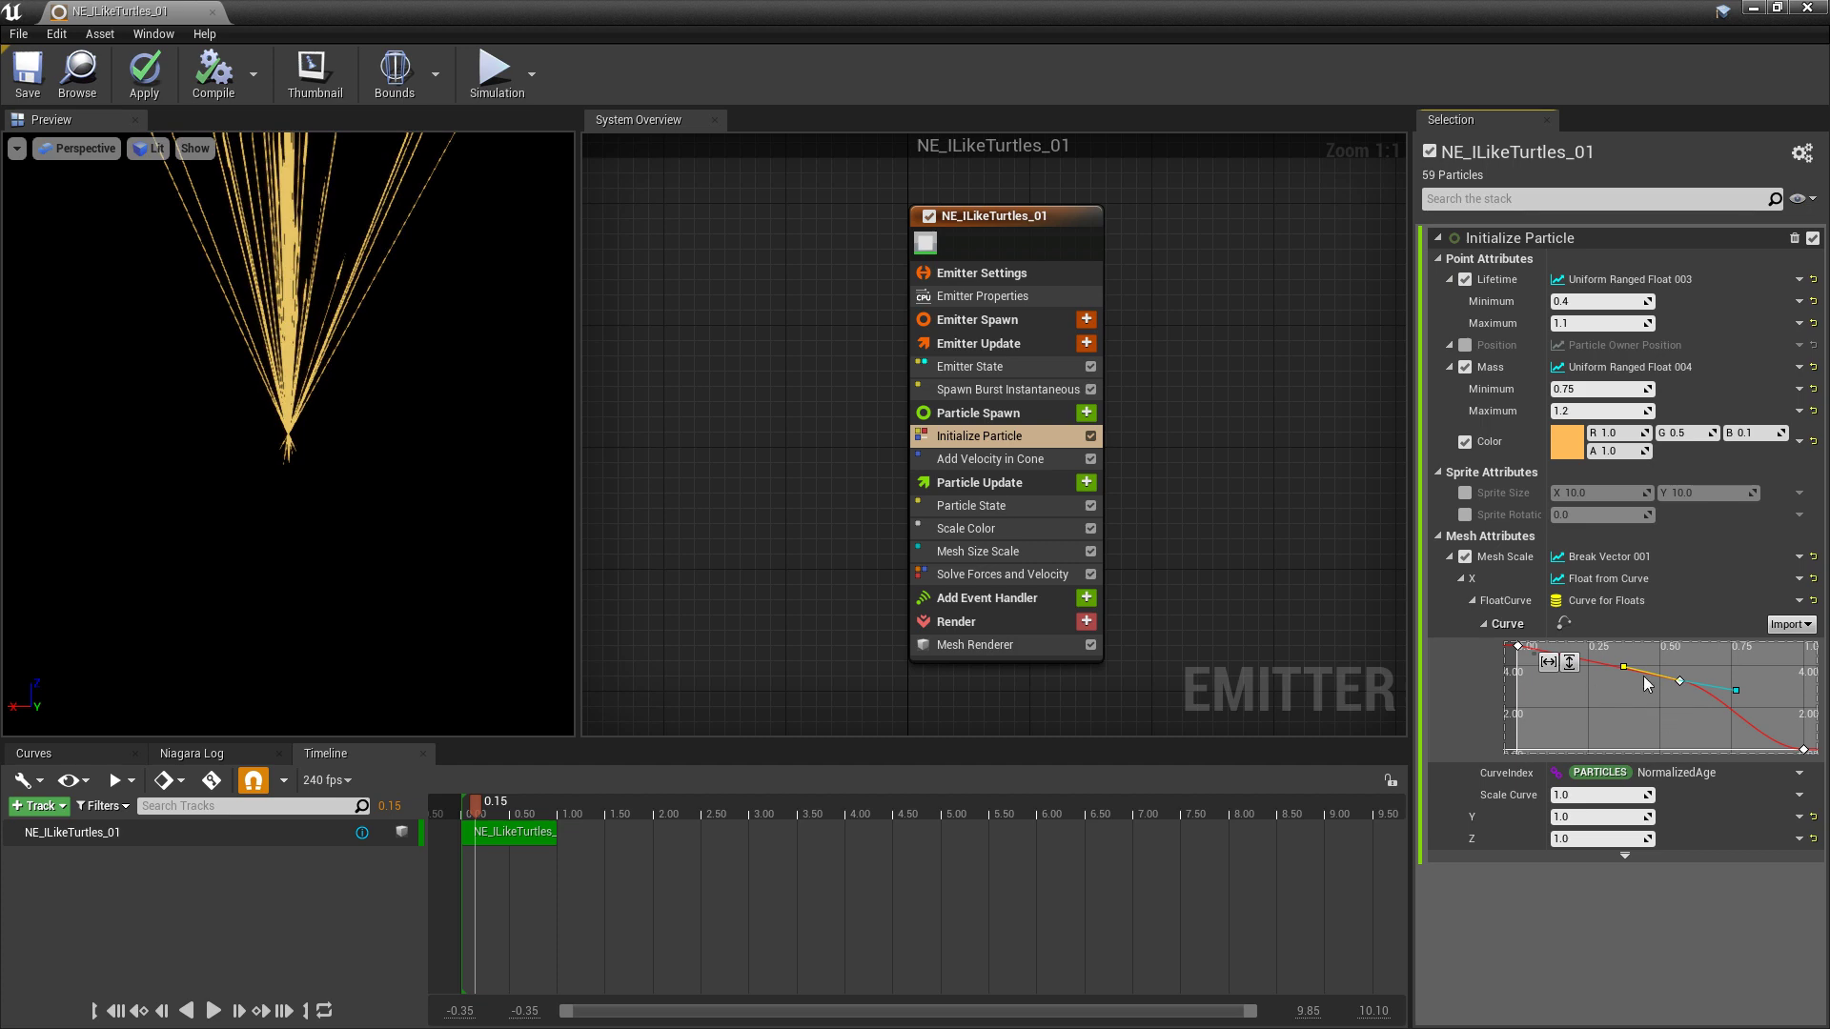
# Show the Mesh Scale X curve in the Curves tab, then drive enabled Sprite Size with Vector 2D From Curve.
pyautogui.click(1563, 624)
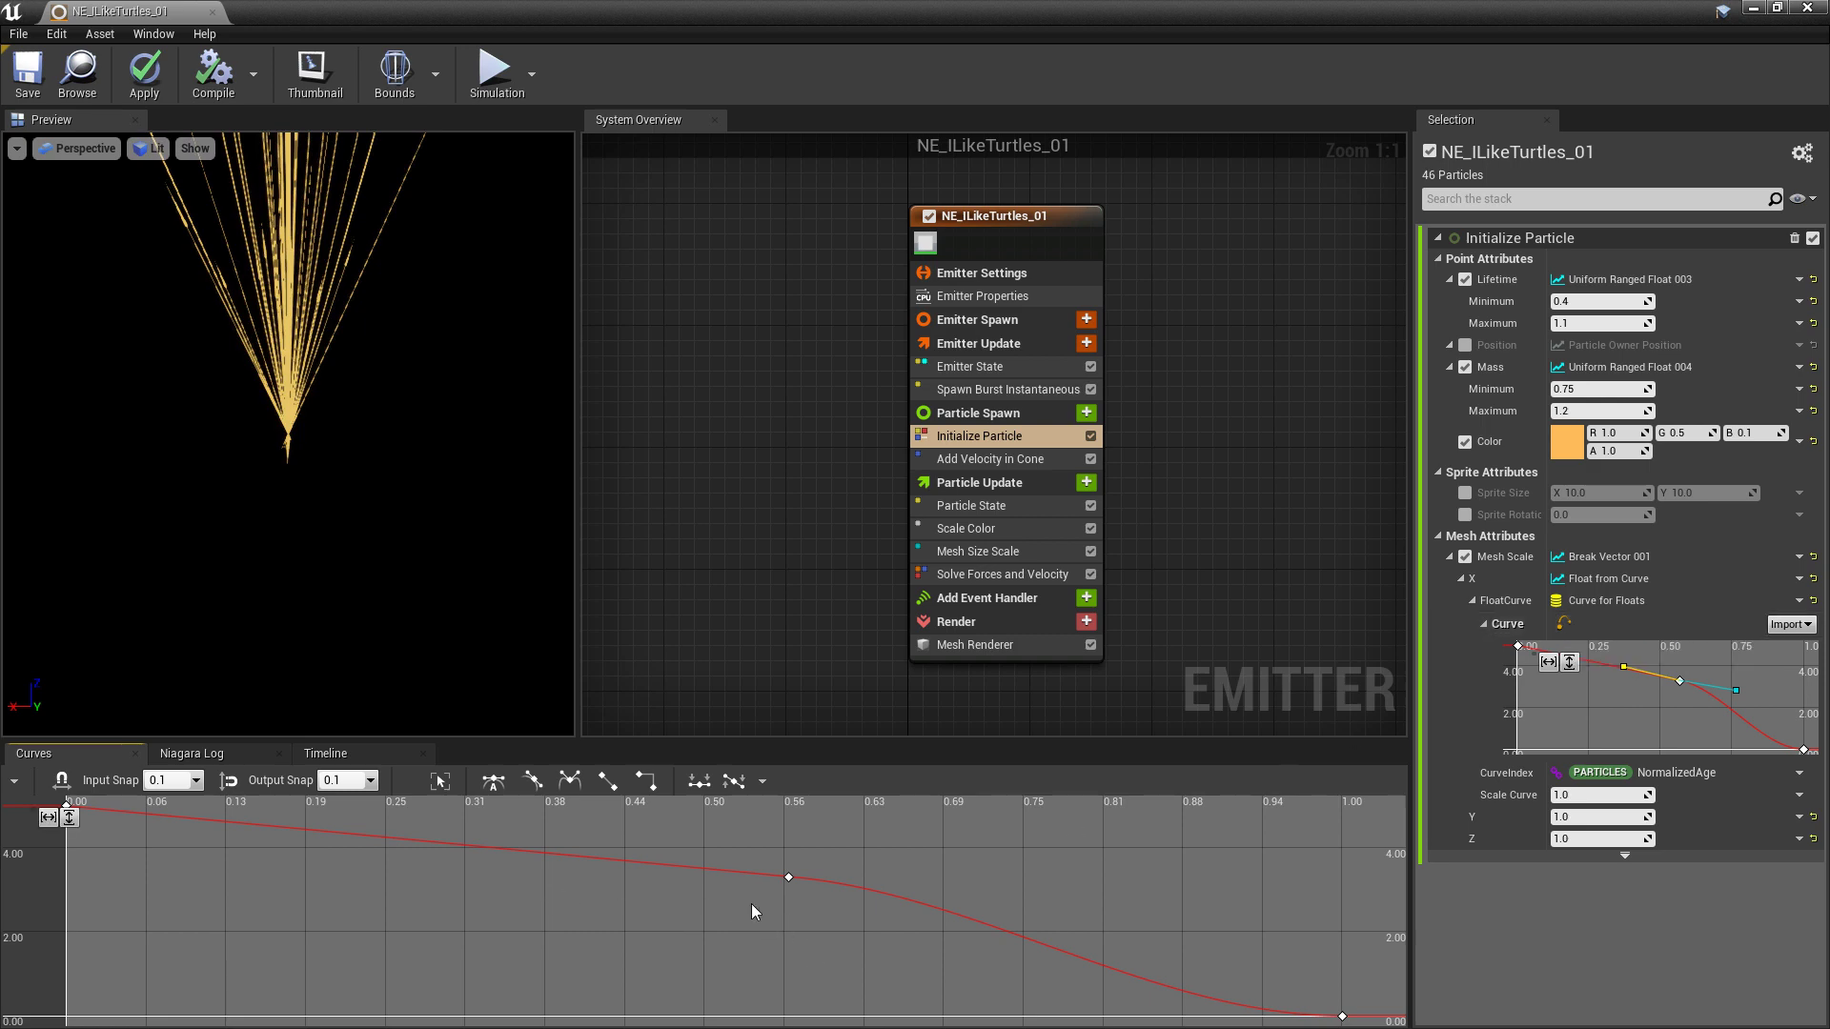
pyautogui.click(1465, 493)
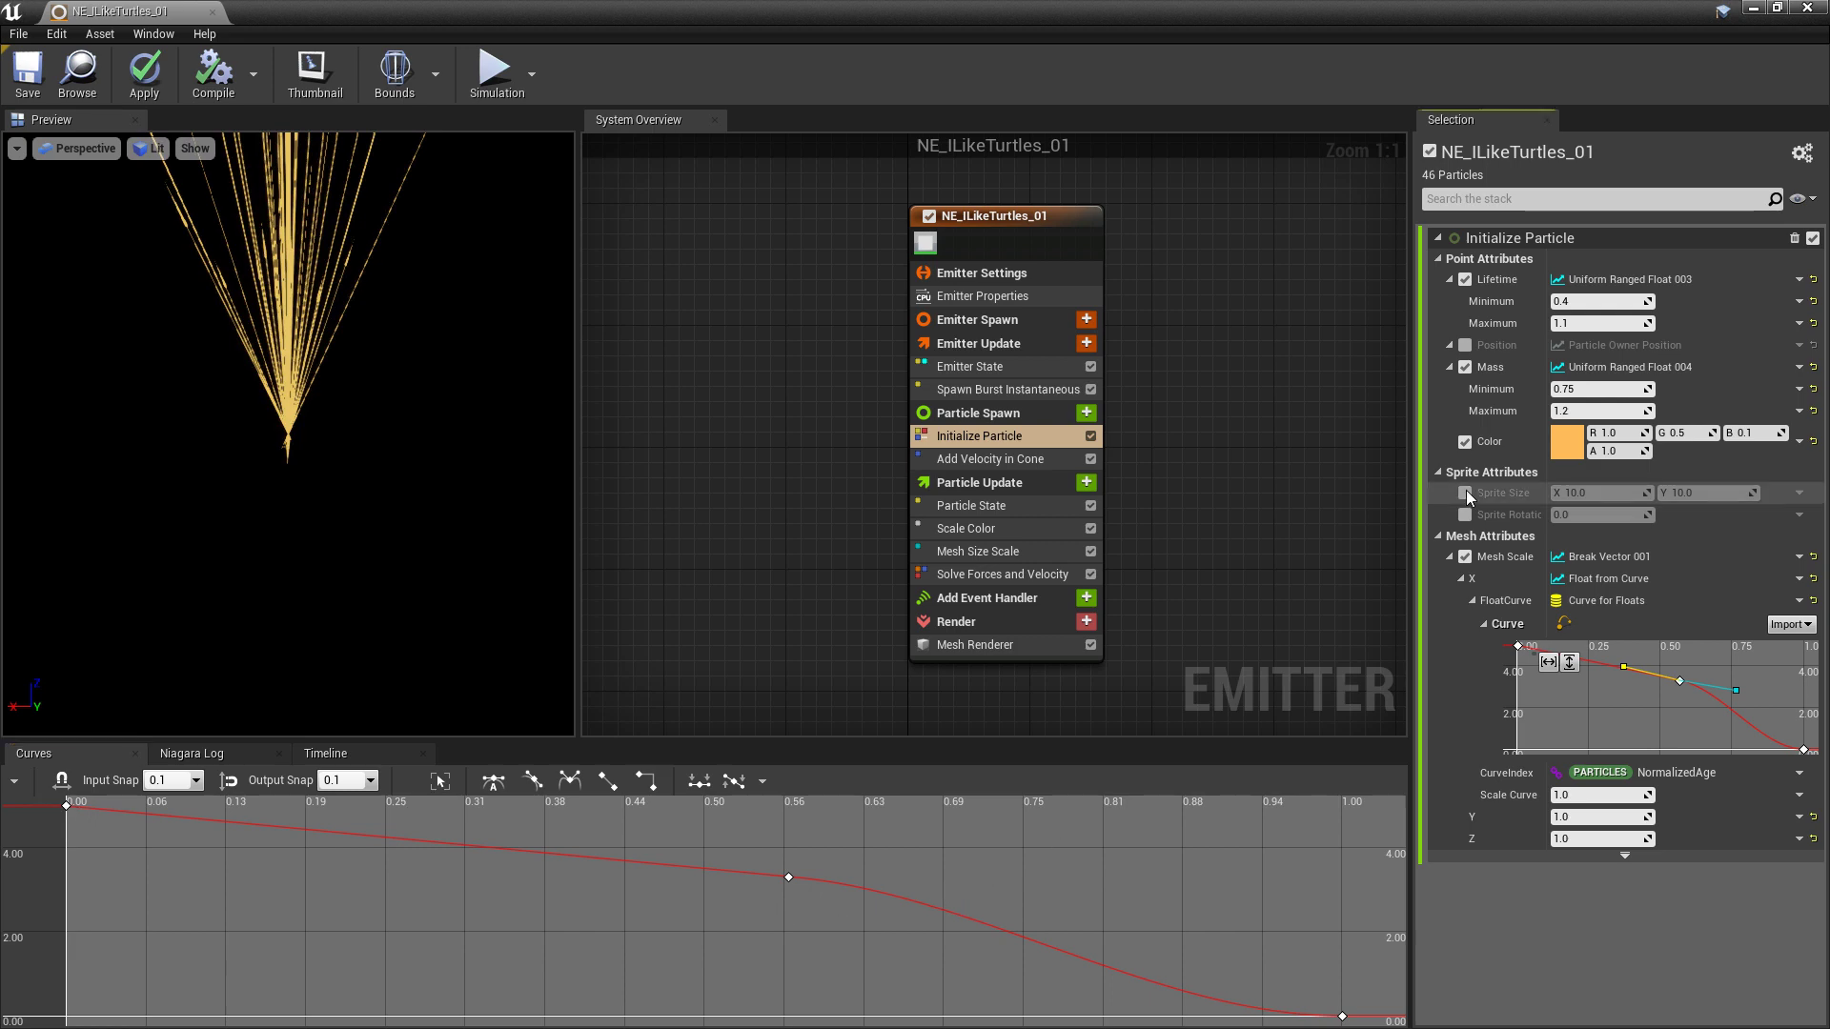
pyautogui.click(1799, 492)
pyautogui.write('curve')
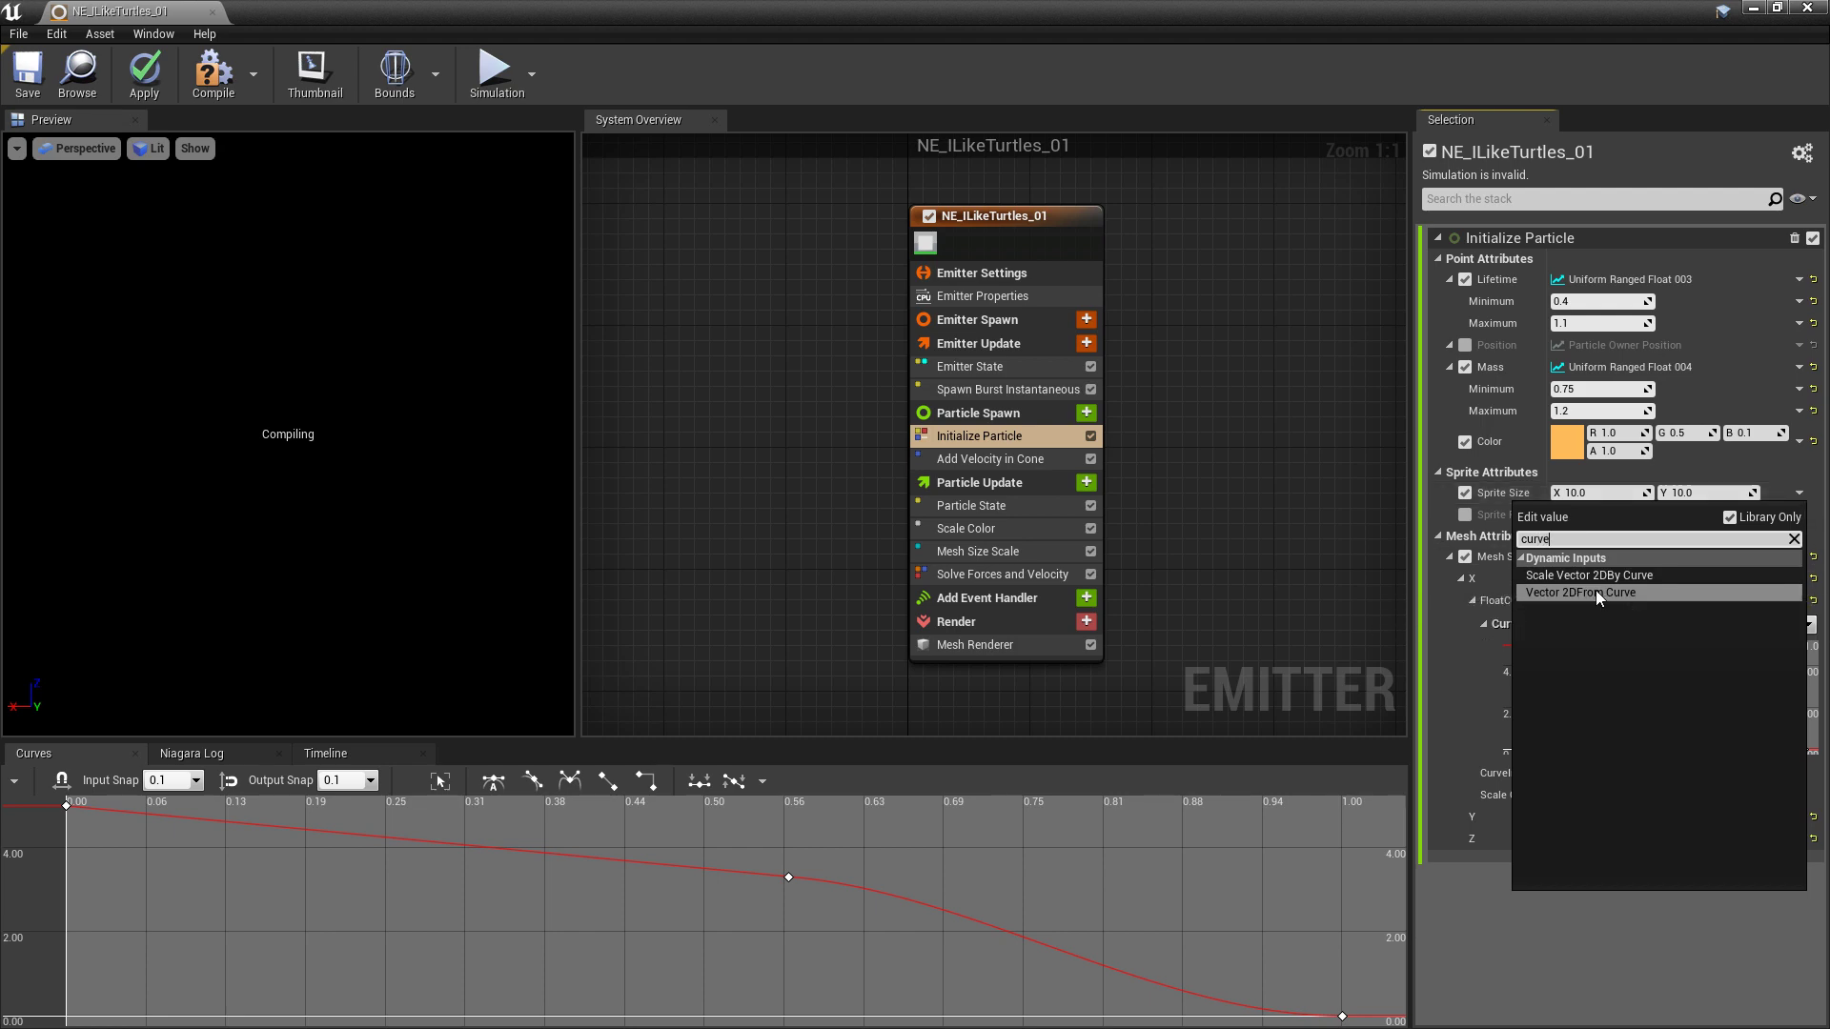
pyautogui.click(1592, 593)
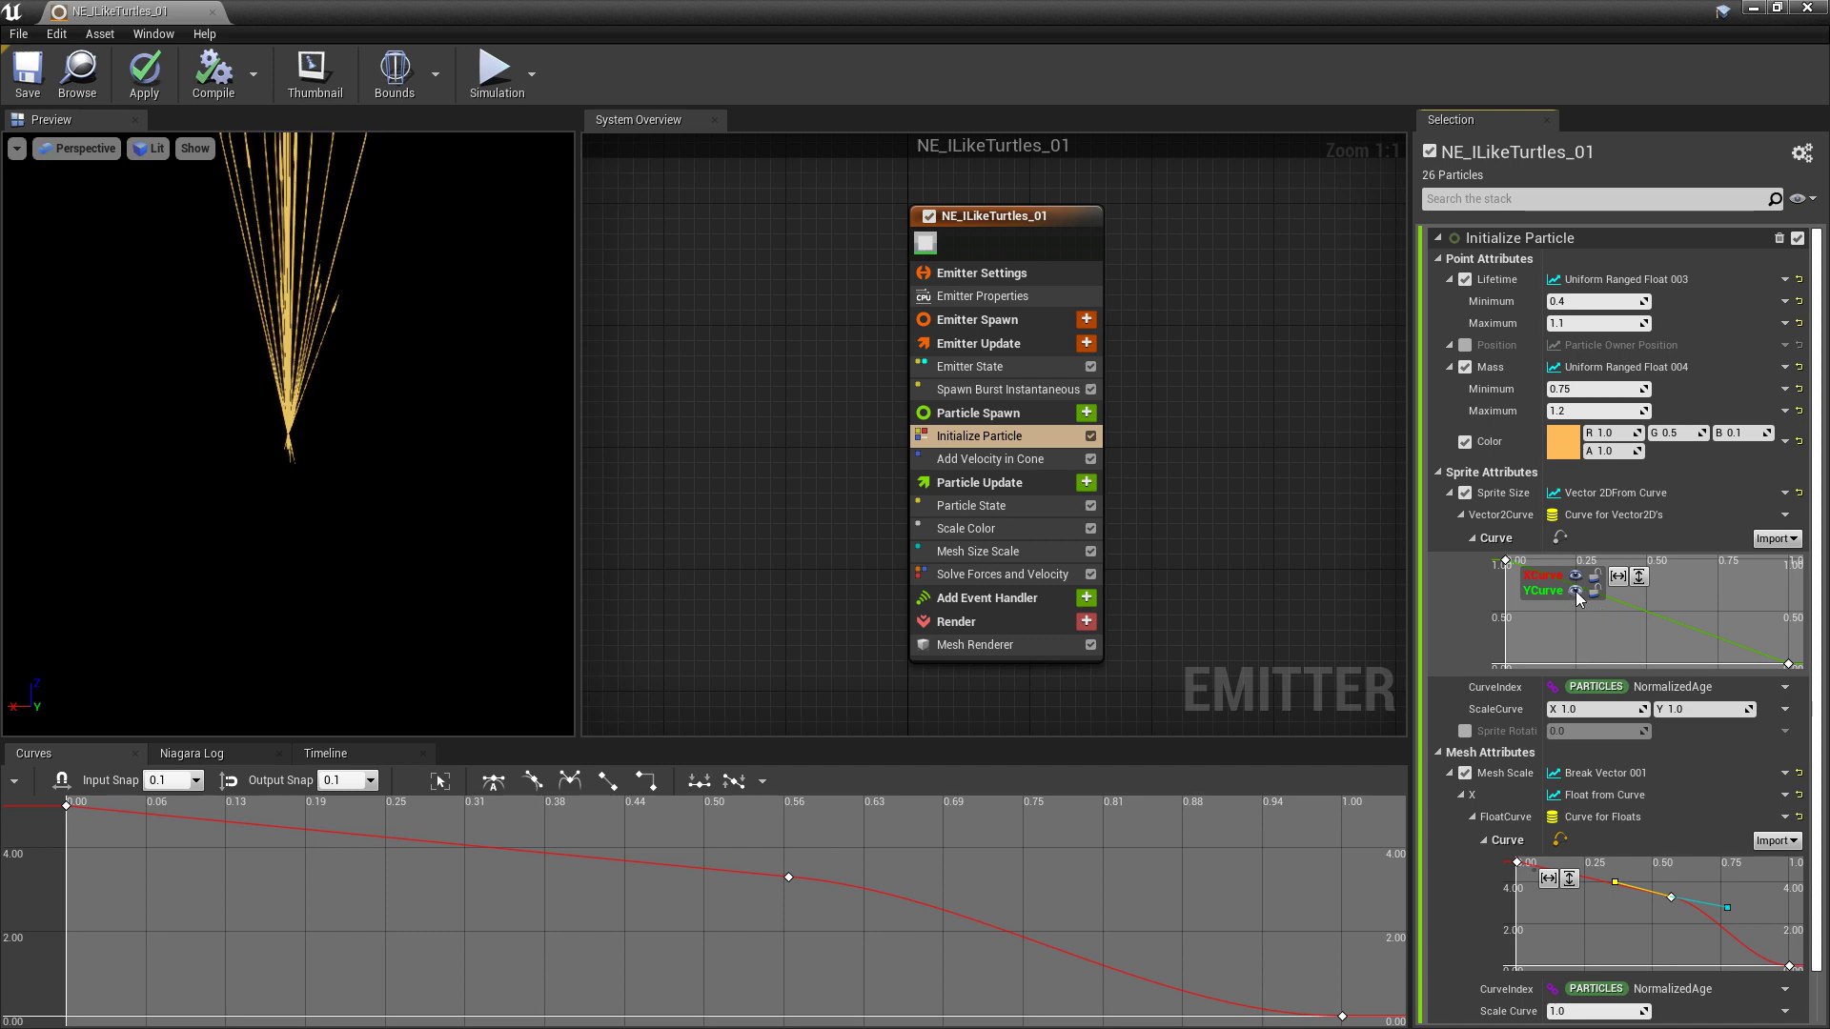
# Toggle the sprite size YCurve visibility and add the sprite size curves to the Curves tab.
pyautogui.click(1576, 591)
pyautogui.click(1595, 592)
pyautogui.click(1595, 592)
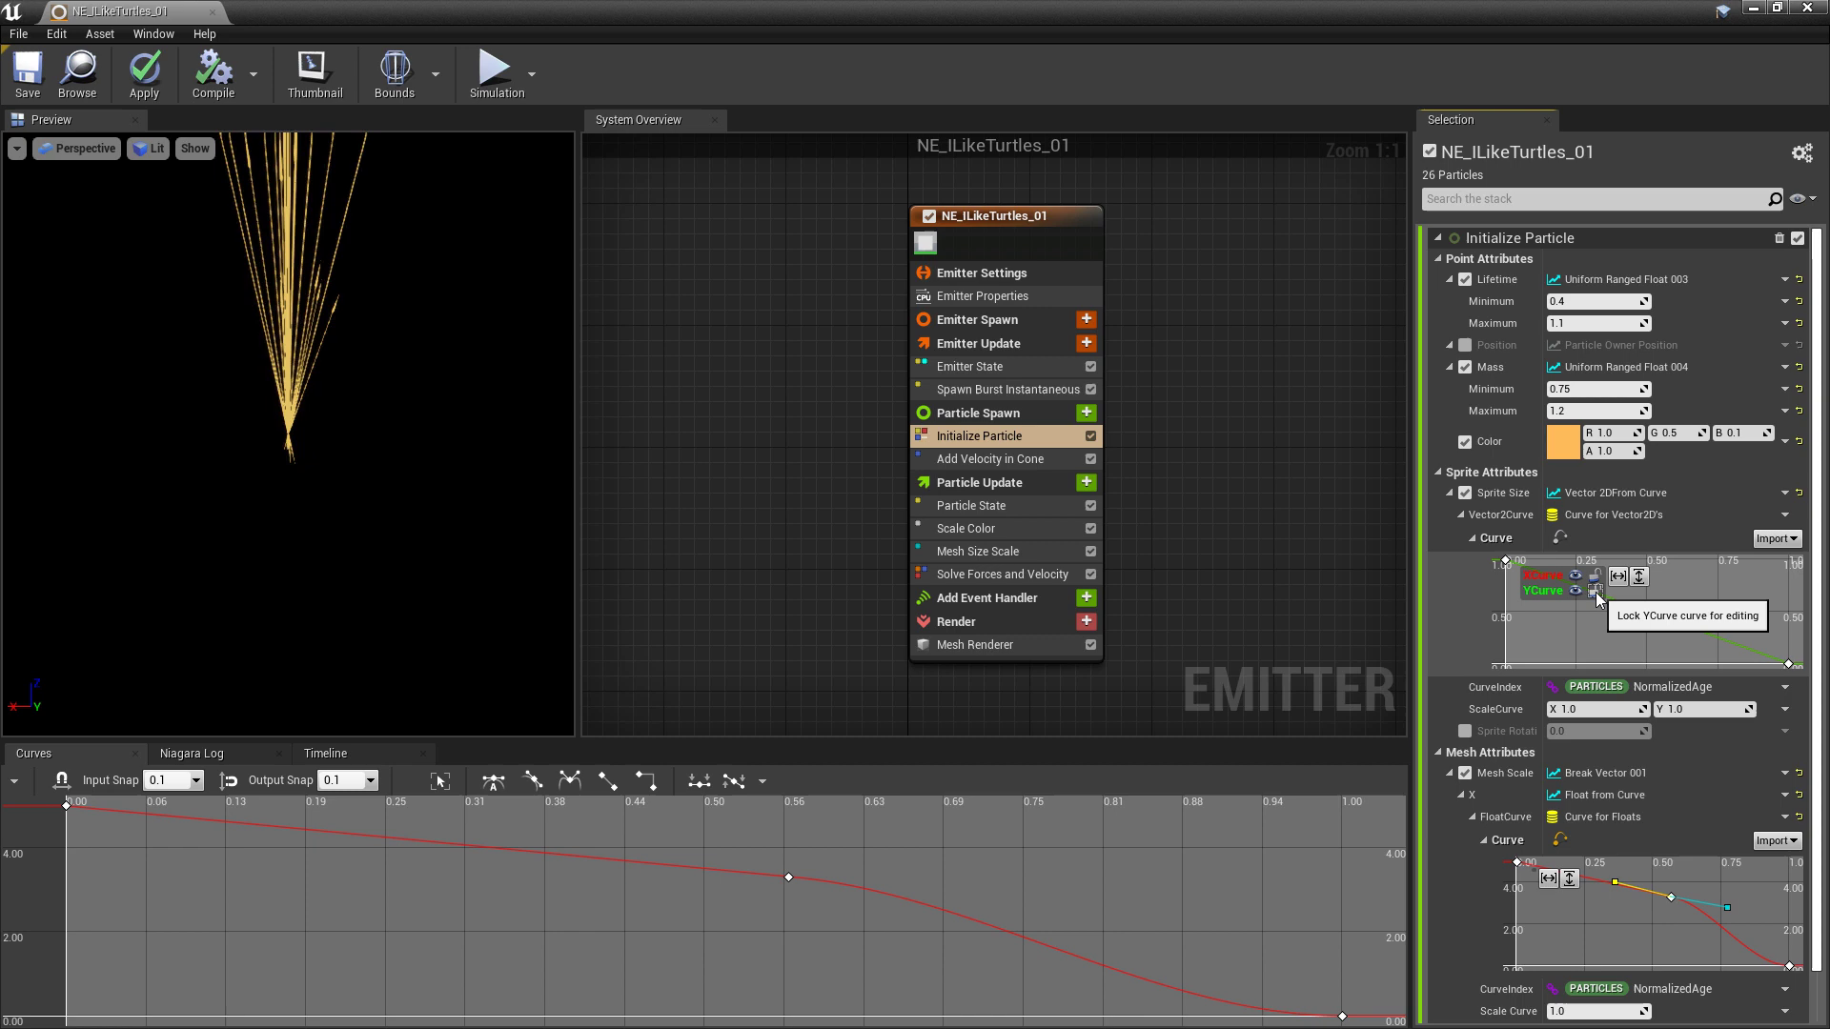
pyautogui.click(1560, 538)
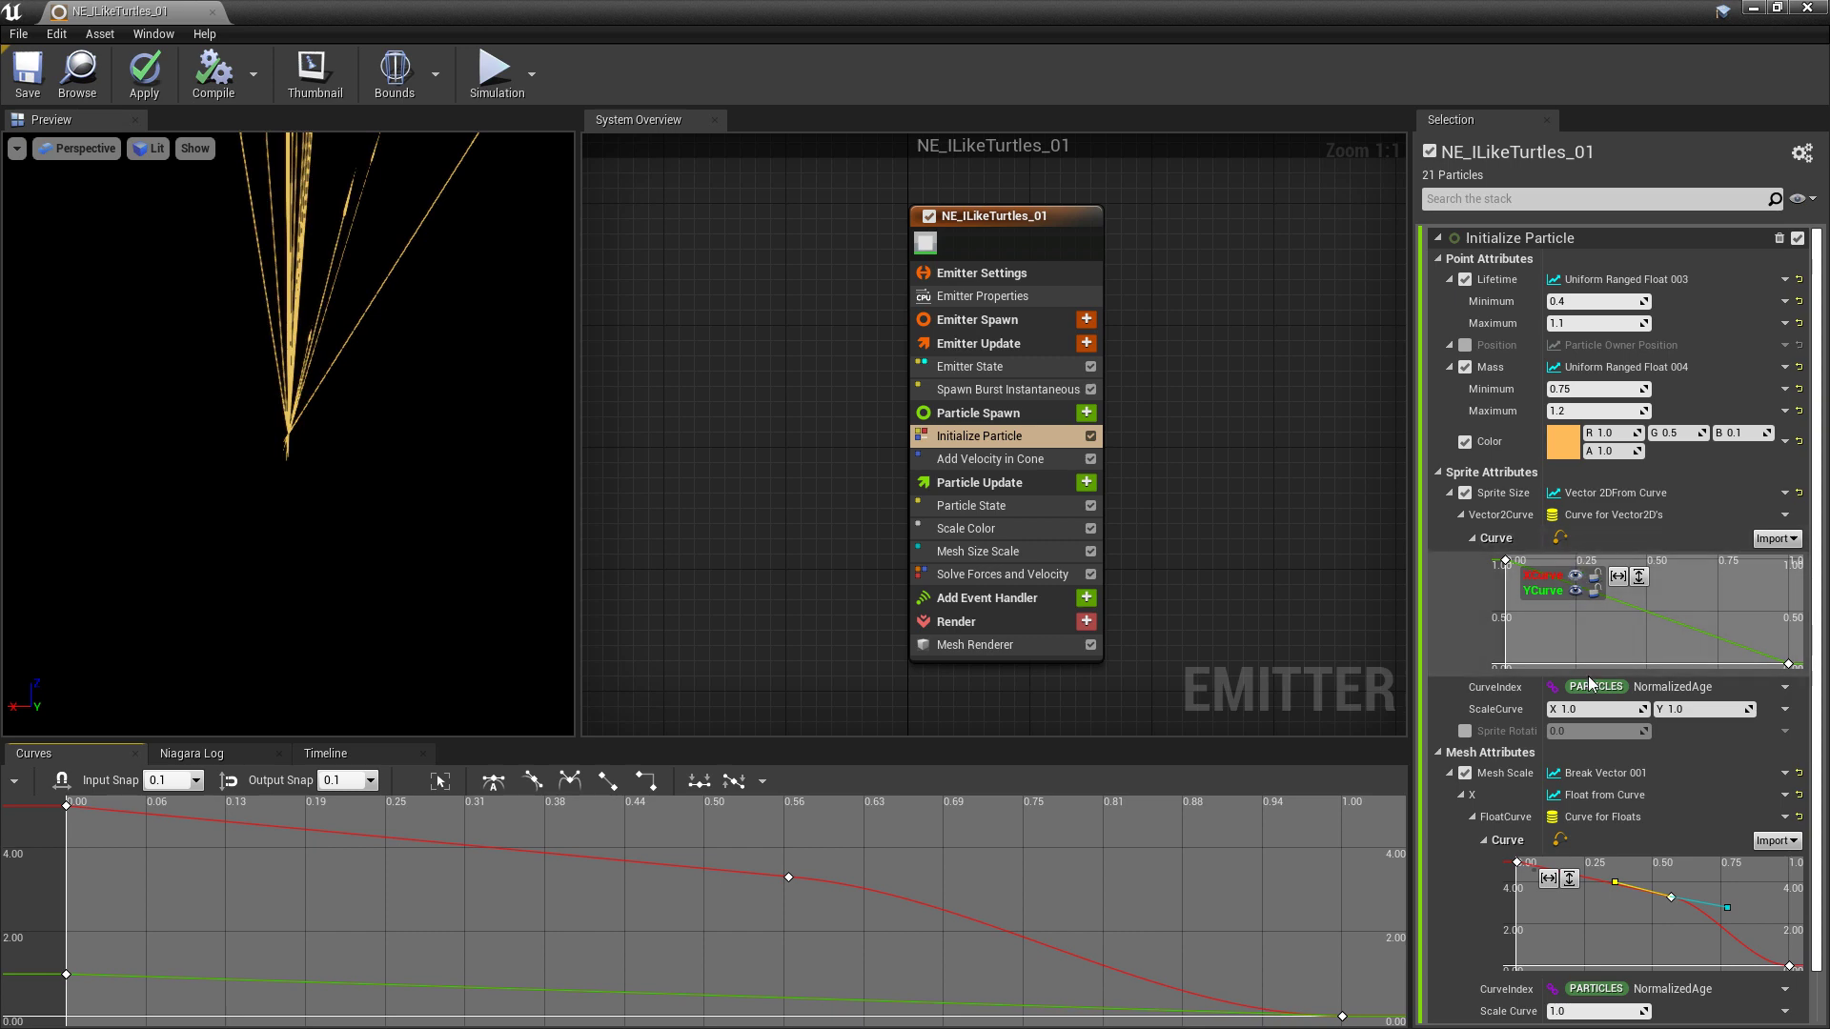
pyautogui.moveTo(791, 877)
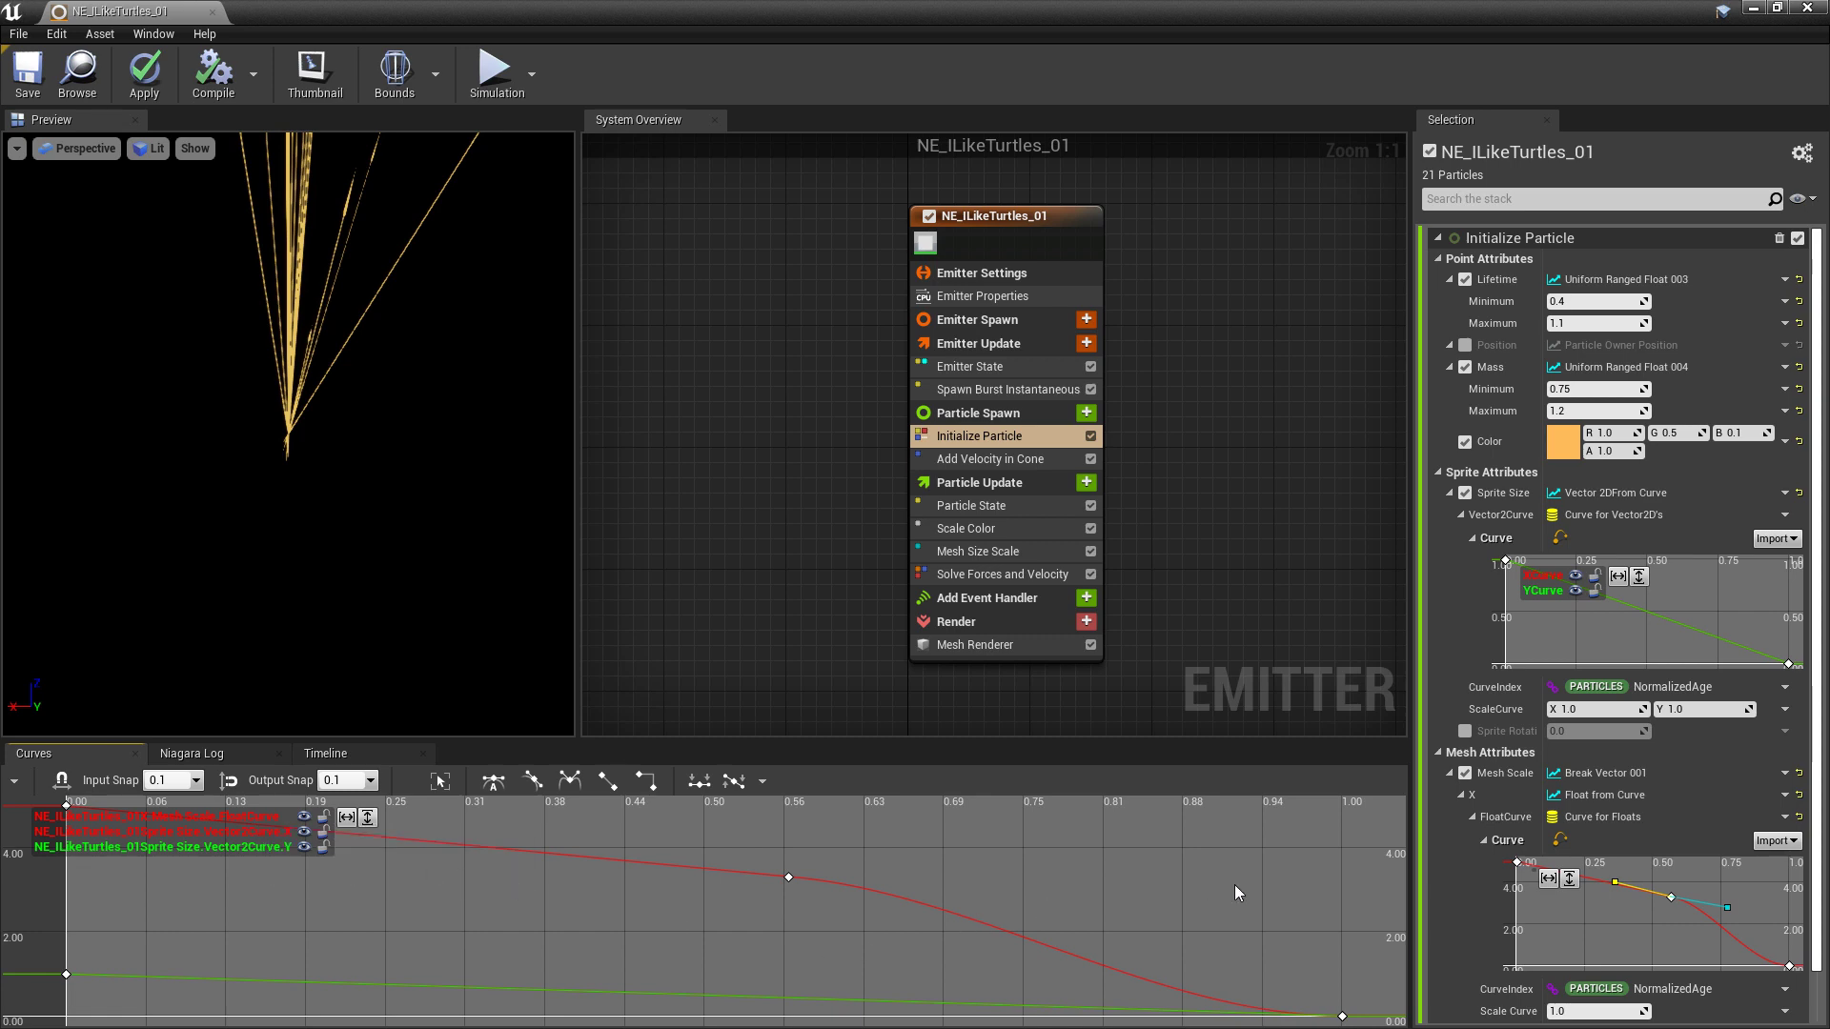
pyautogui.click(967, 528)
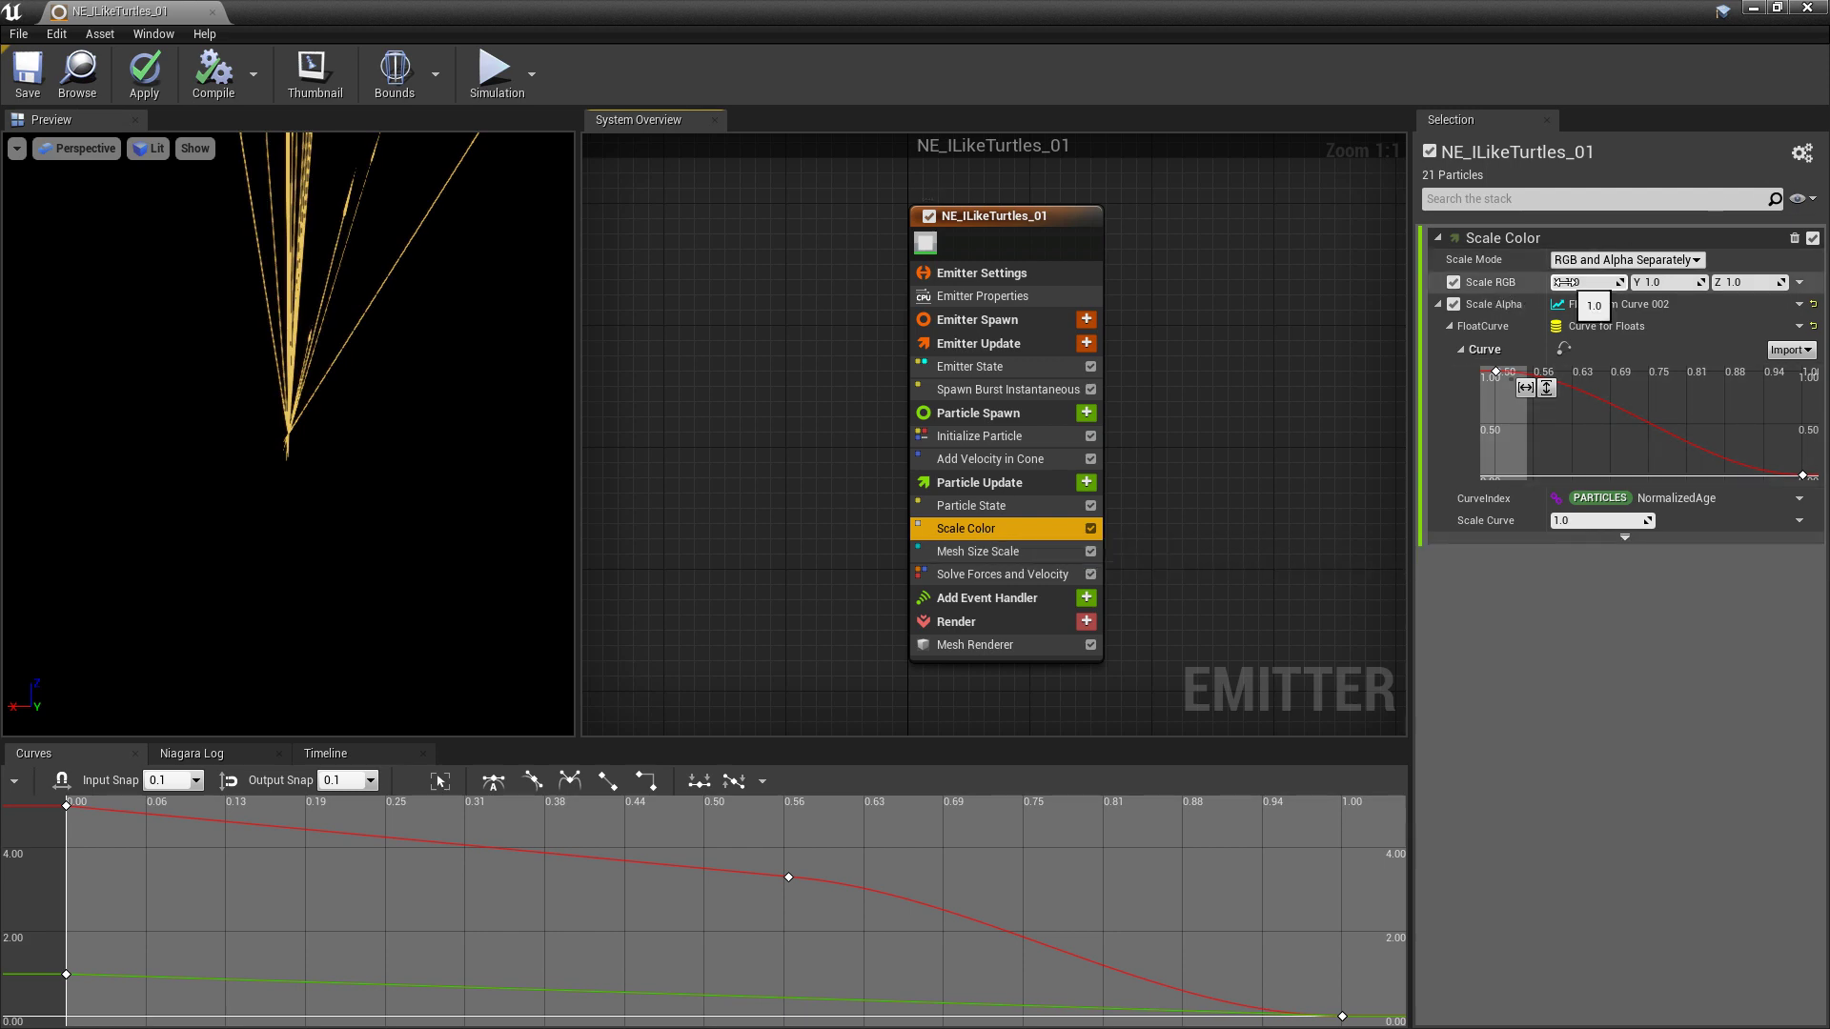
pyautogui.click(1800, 283)
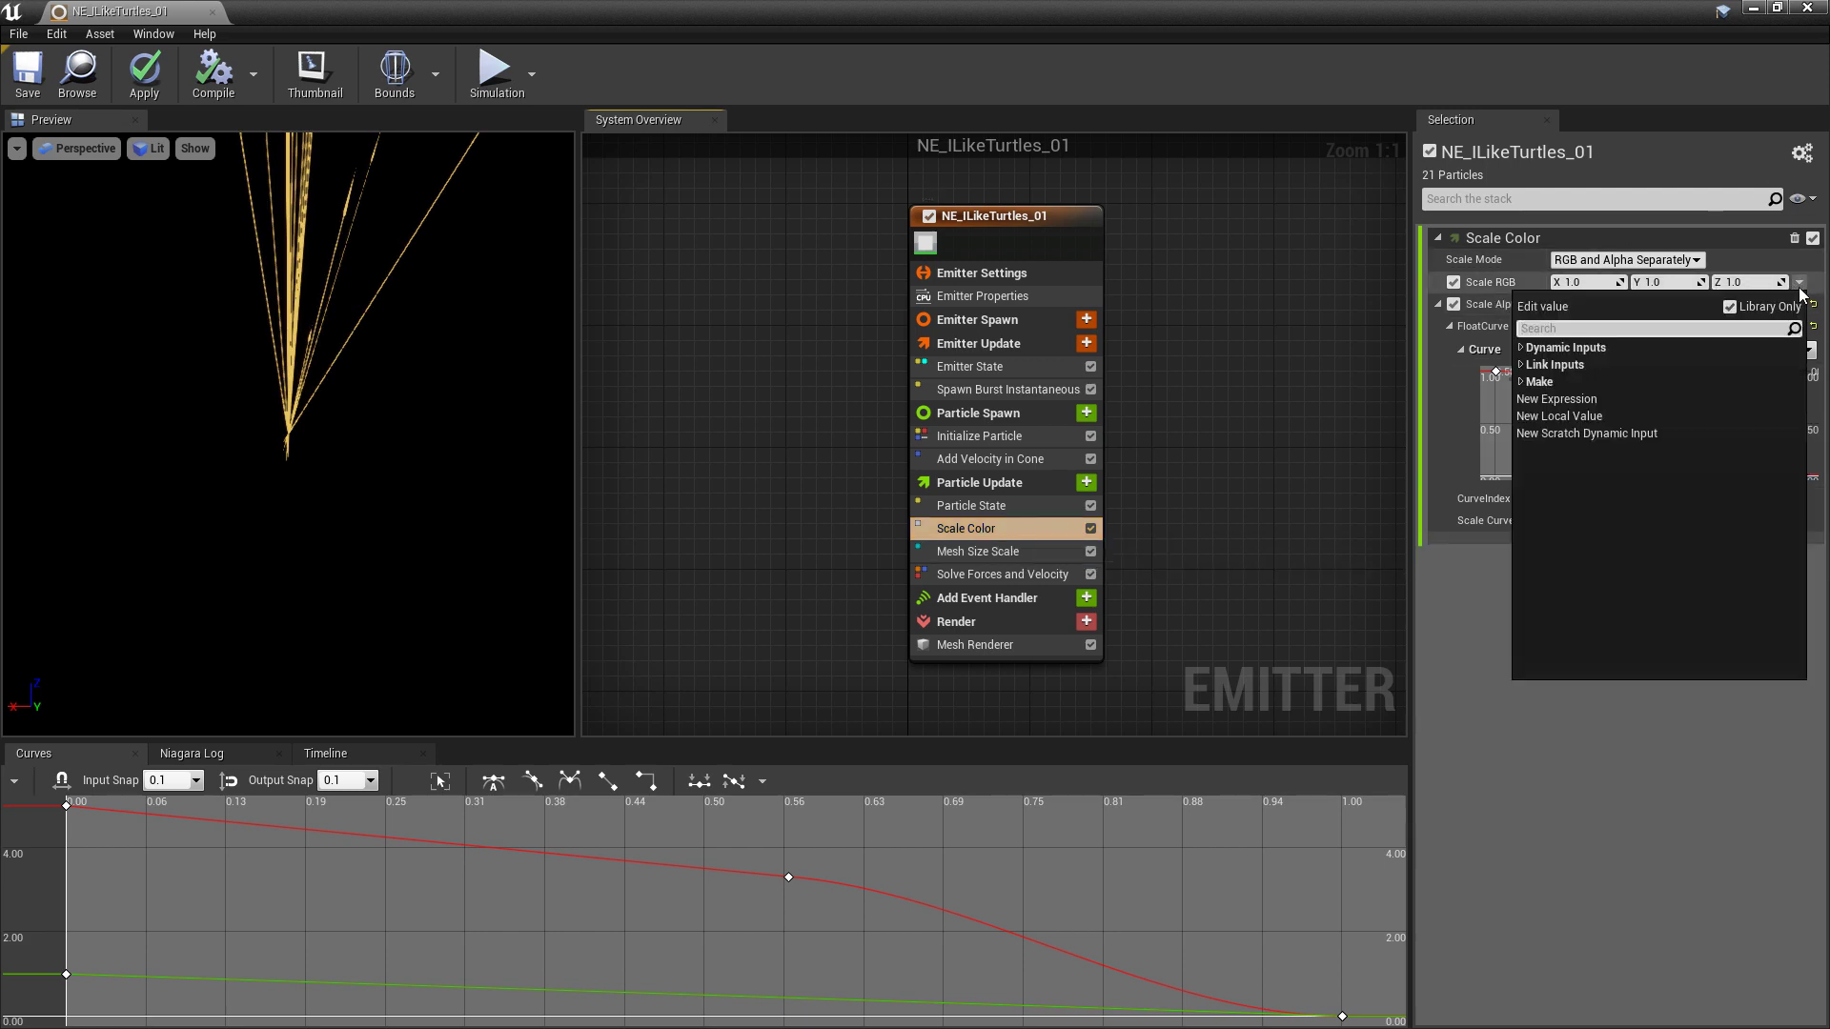
pyautogui.write('curve')
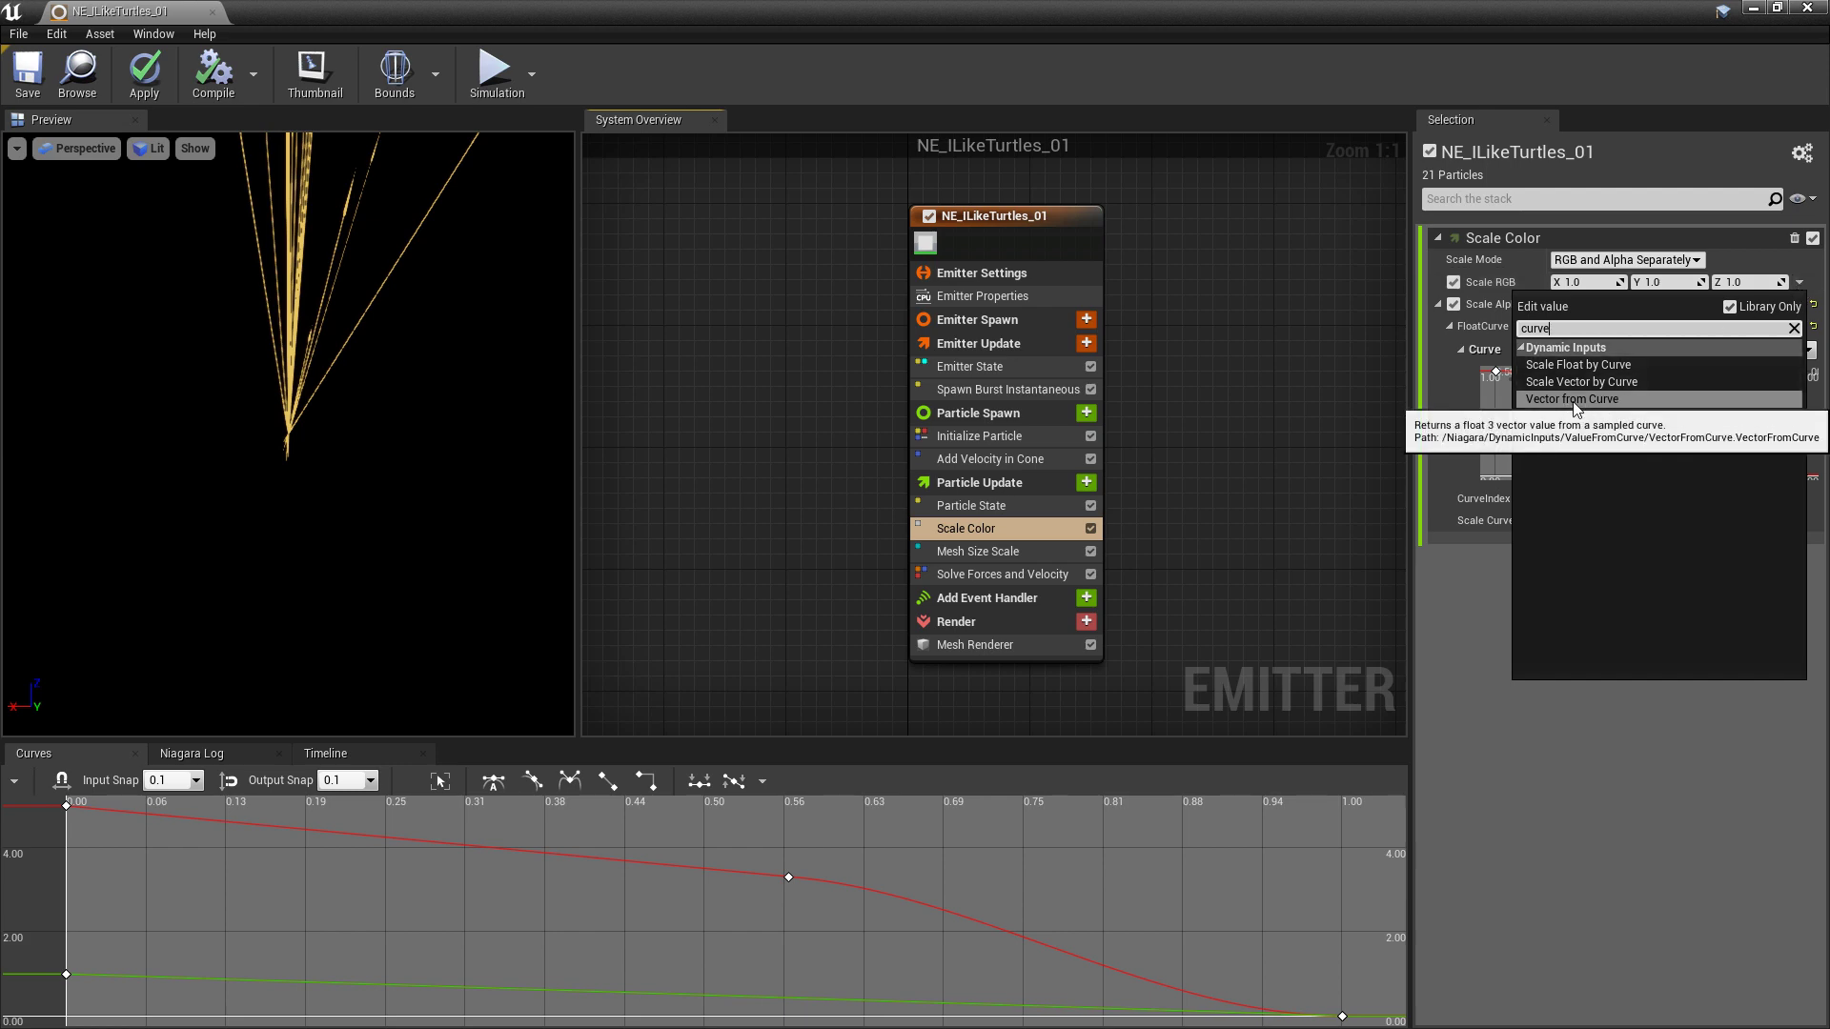
pyautogui.click(1600, 400)
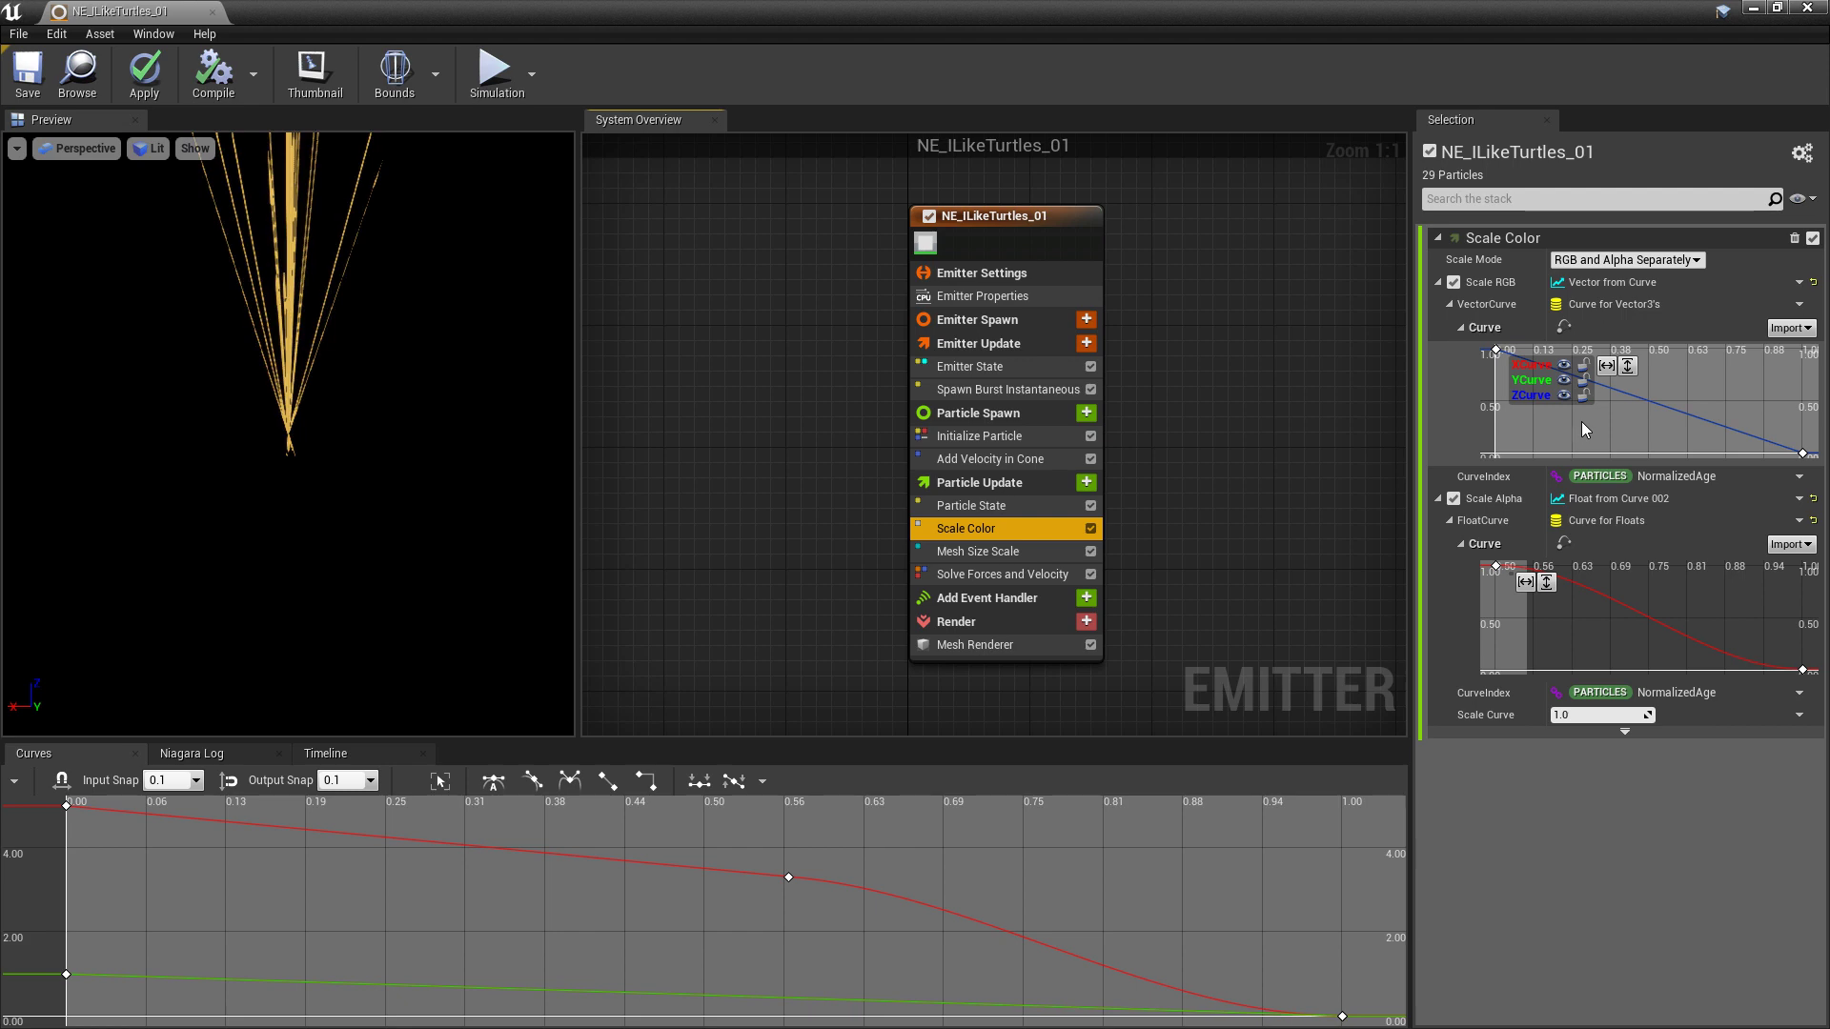
# Undo the Scale RGB curve and reset Scale Alpha to a plain 1.0 value.
pyautogui.hotkey('ctrl', 'z')
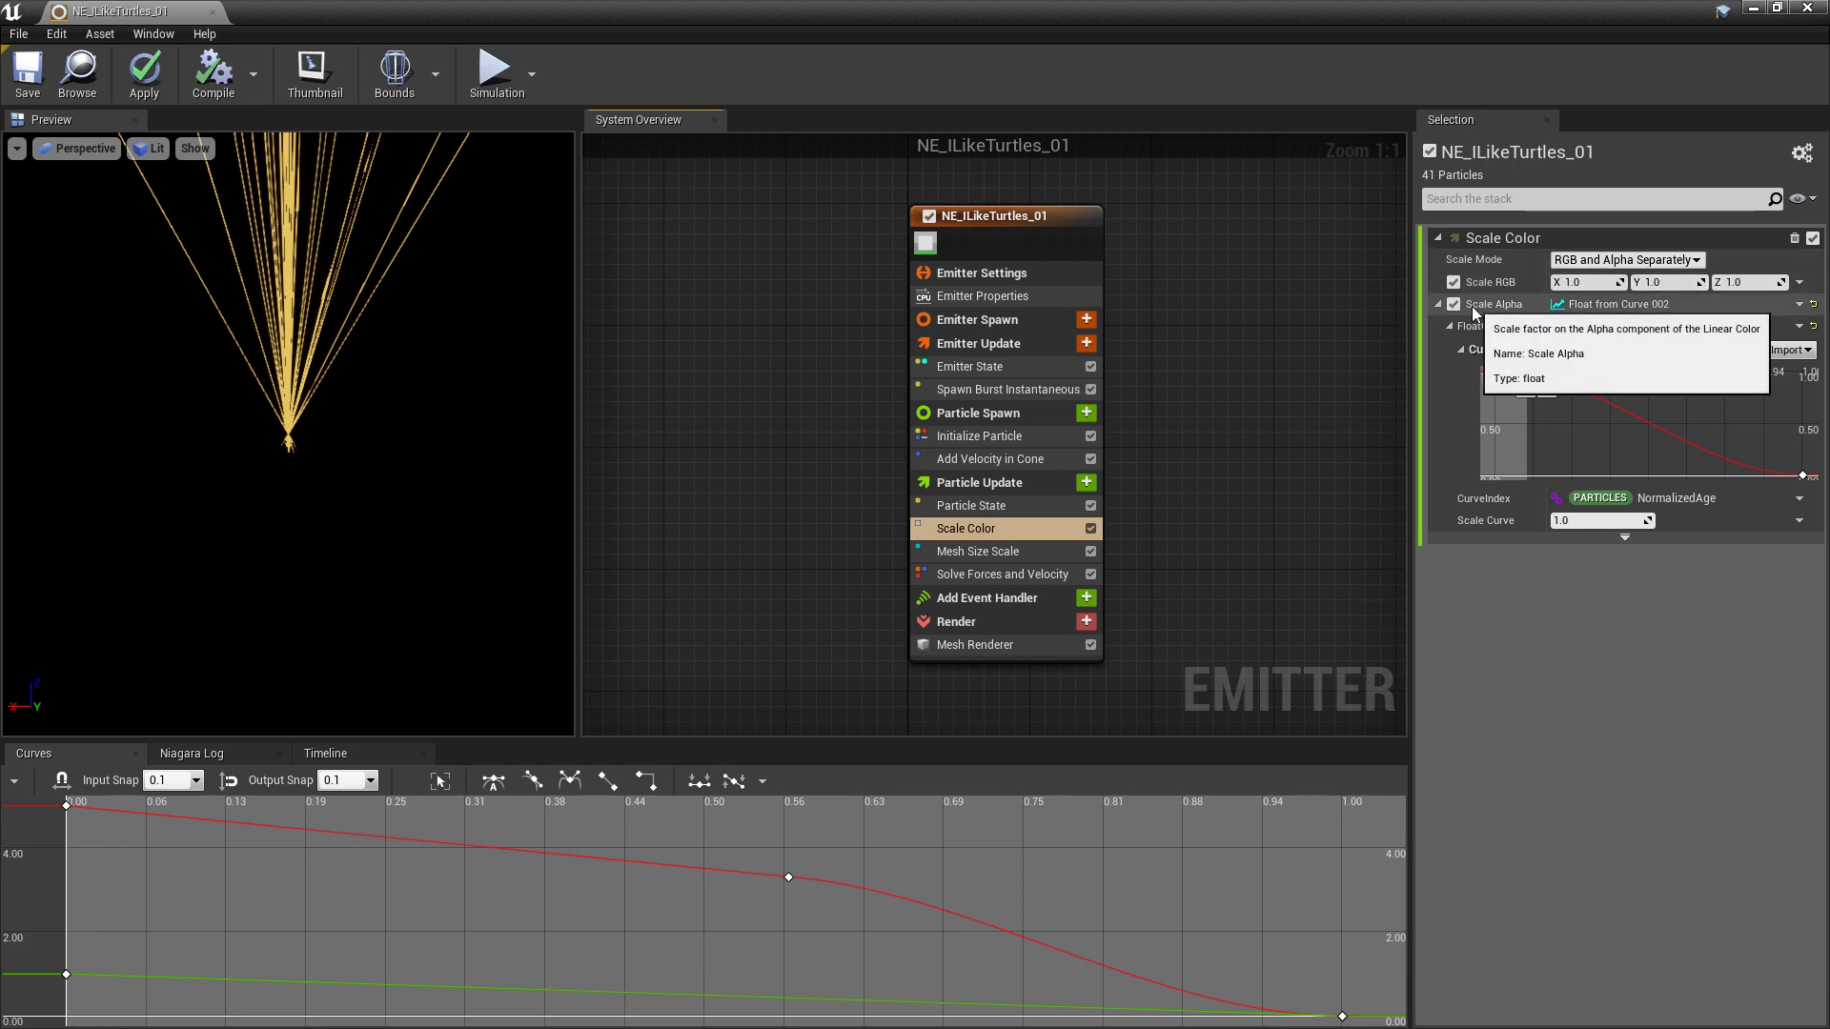
pyautogui.click(1814, 305)
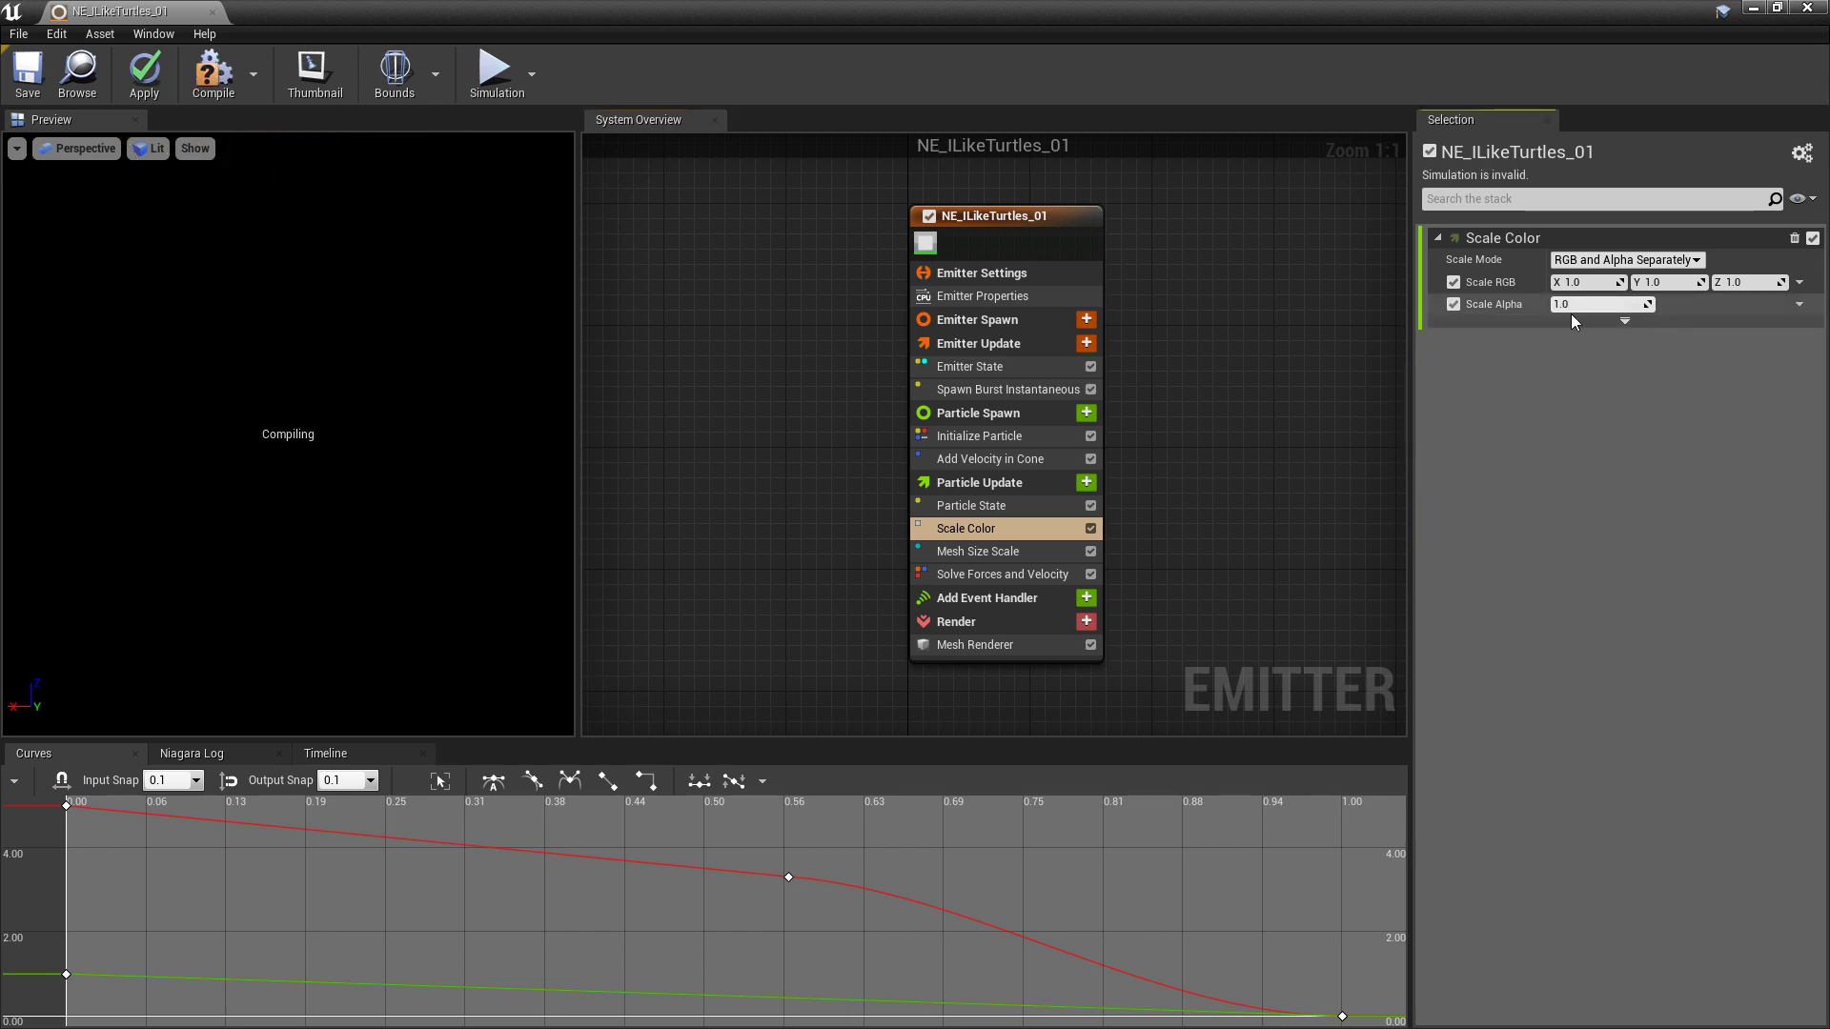
pyautogui.click(987, 442)
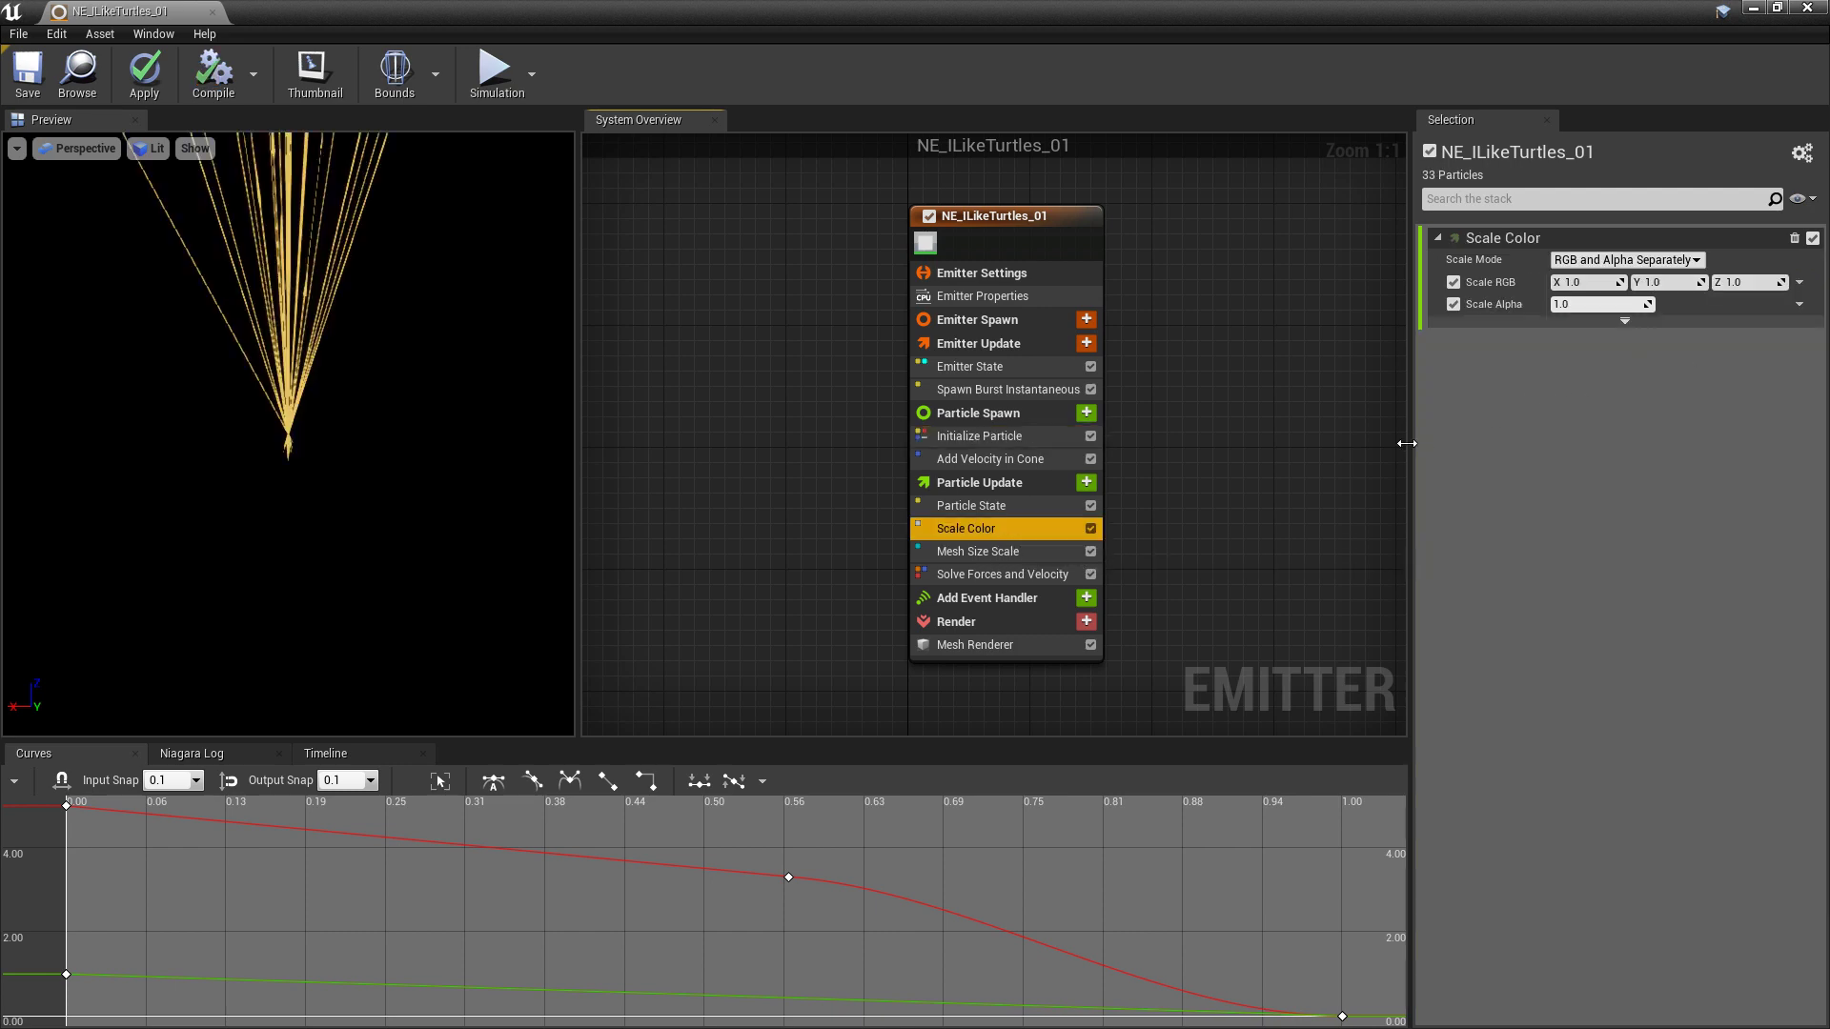
# Set Scale Color's Scale Mode to RGBA Together and save the emitter.
pyautogui.click(1608, 267)
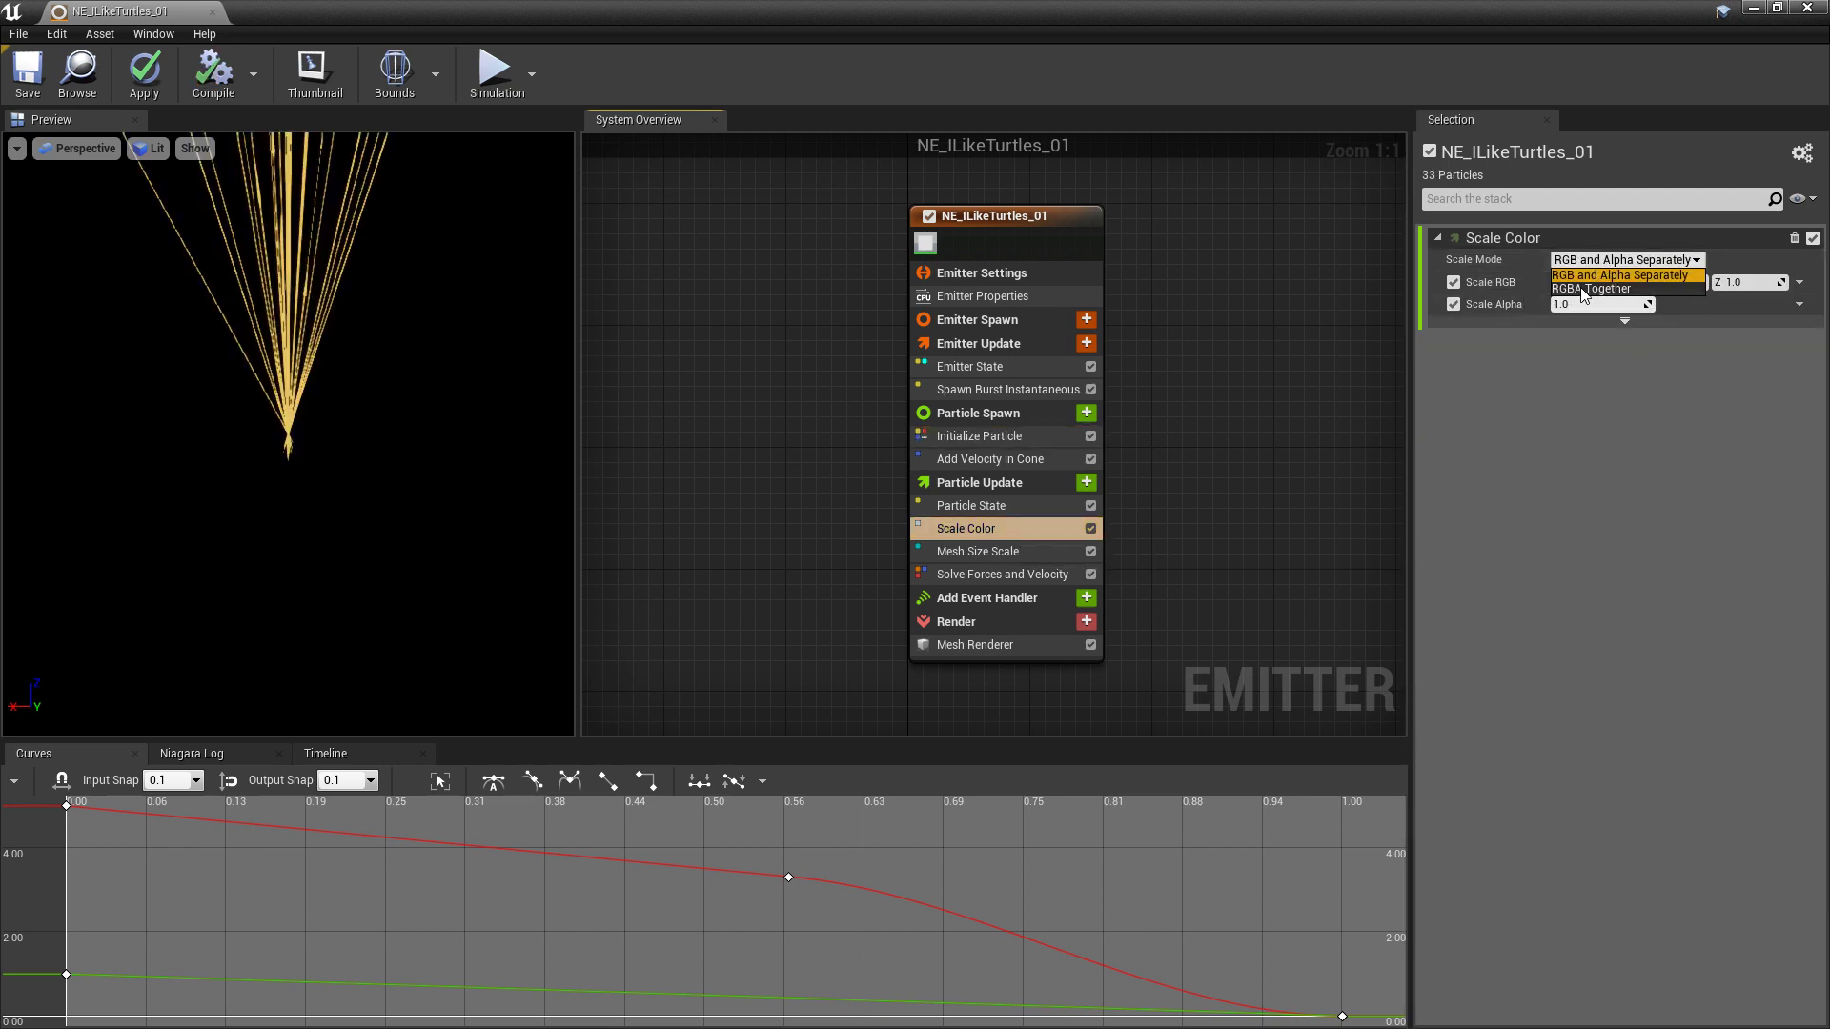
pyautogui.click(1590, 289)
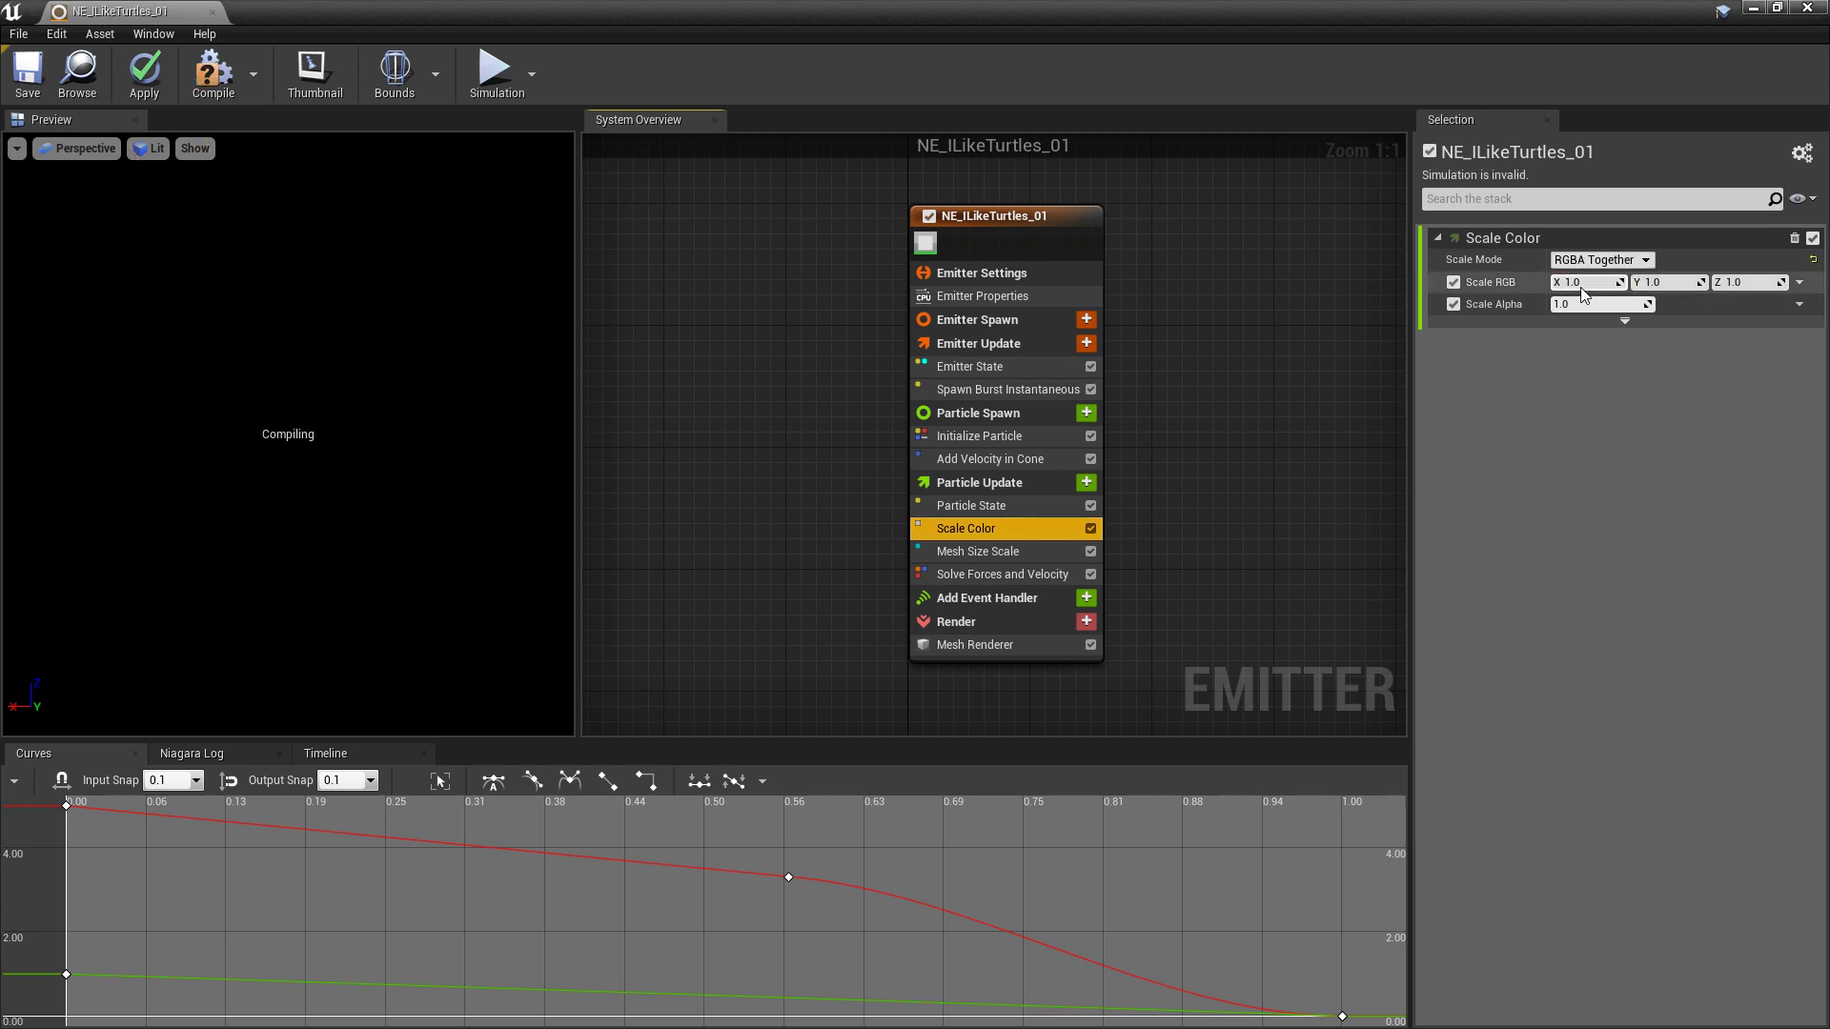
pyautogui.click(28, 76)
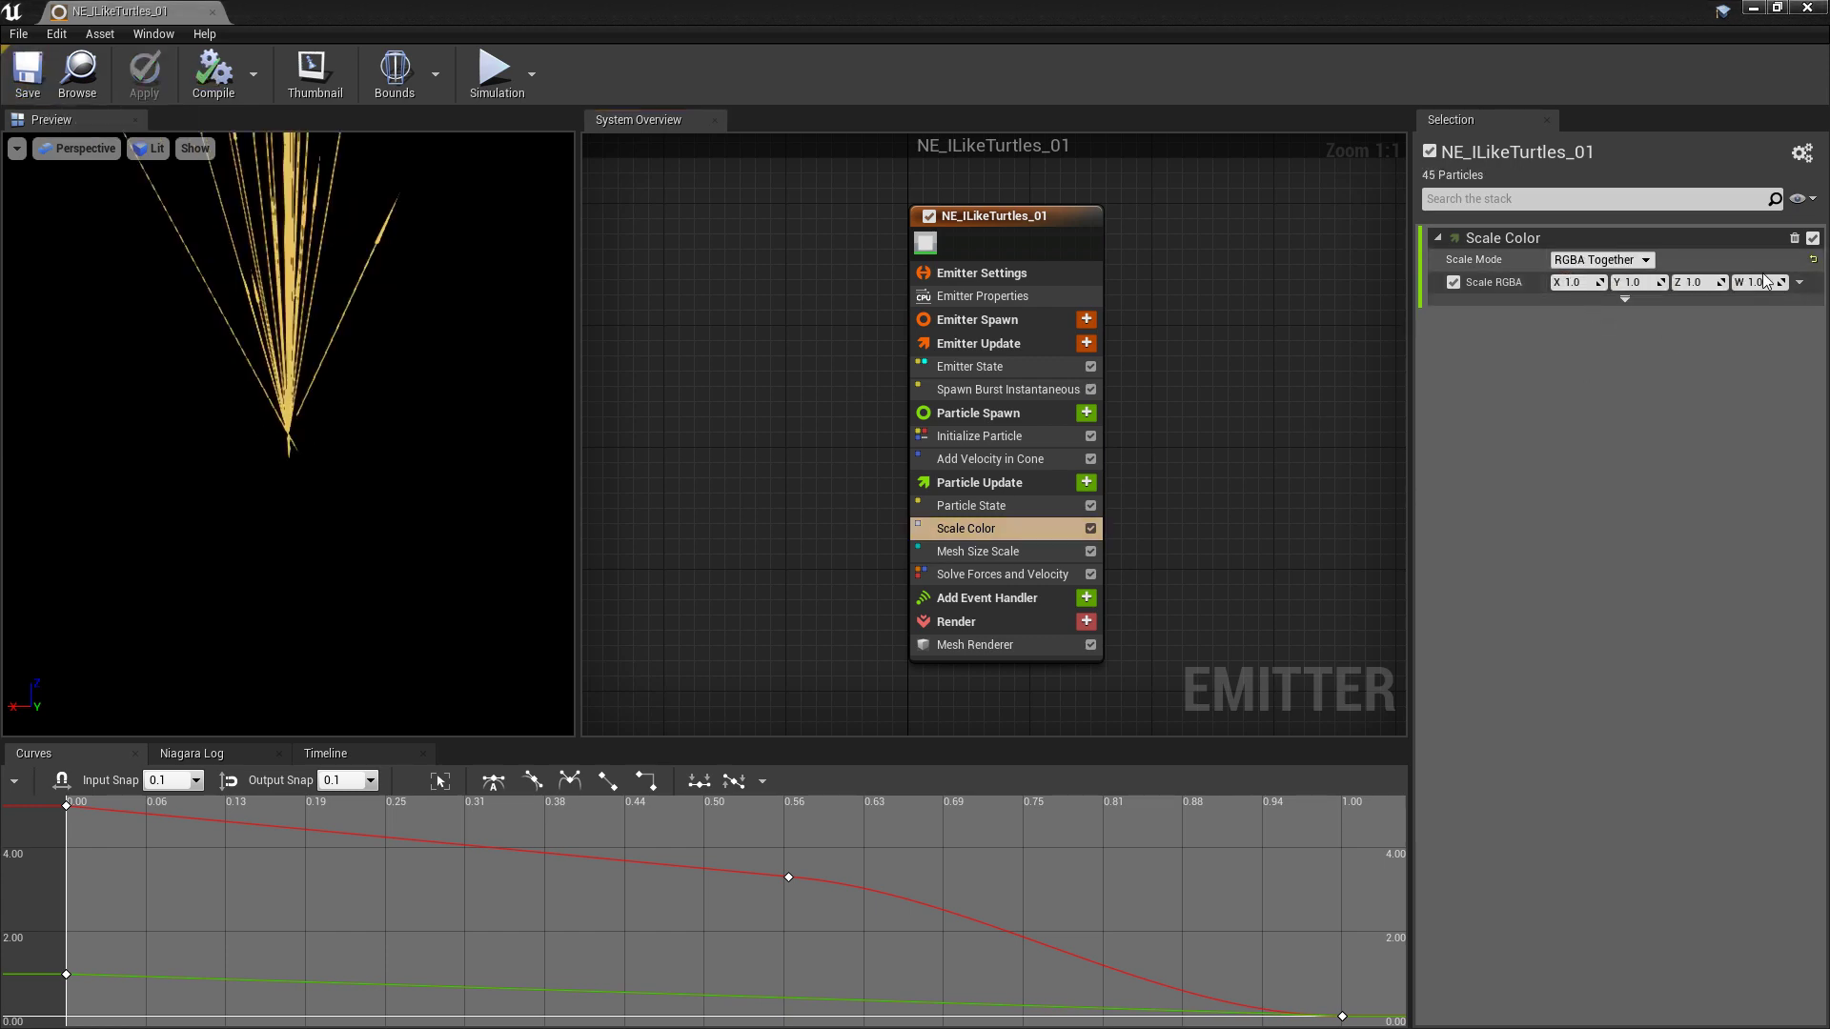
# Drive Scale RGBA with Vector 4 From Curve.
pyautogui.click(1799, 282)
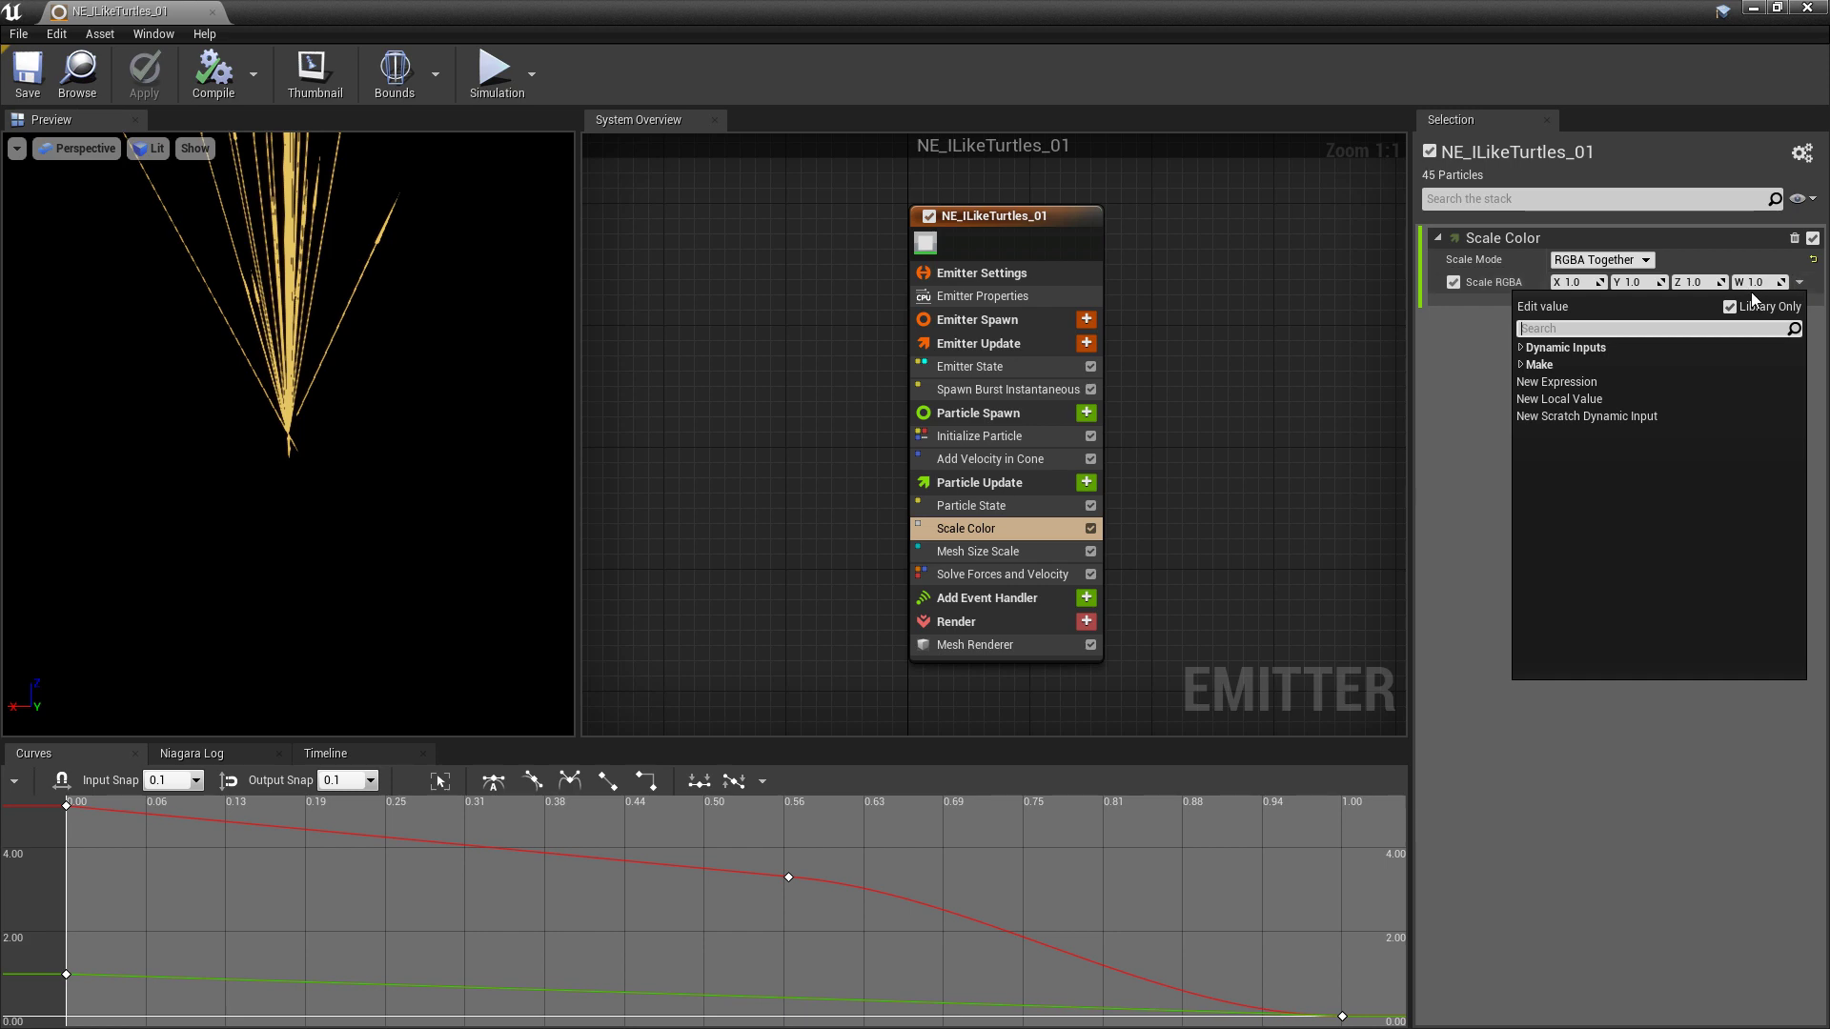
pyautogui.write('curve')
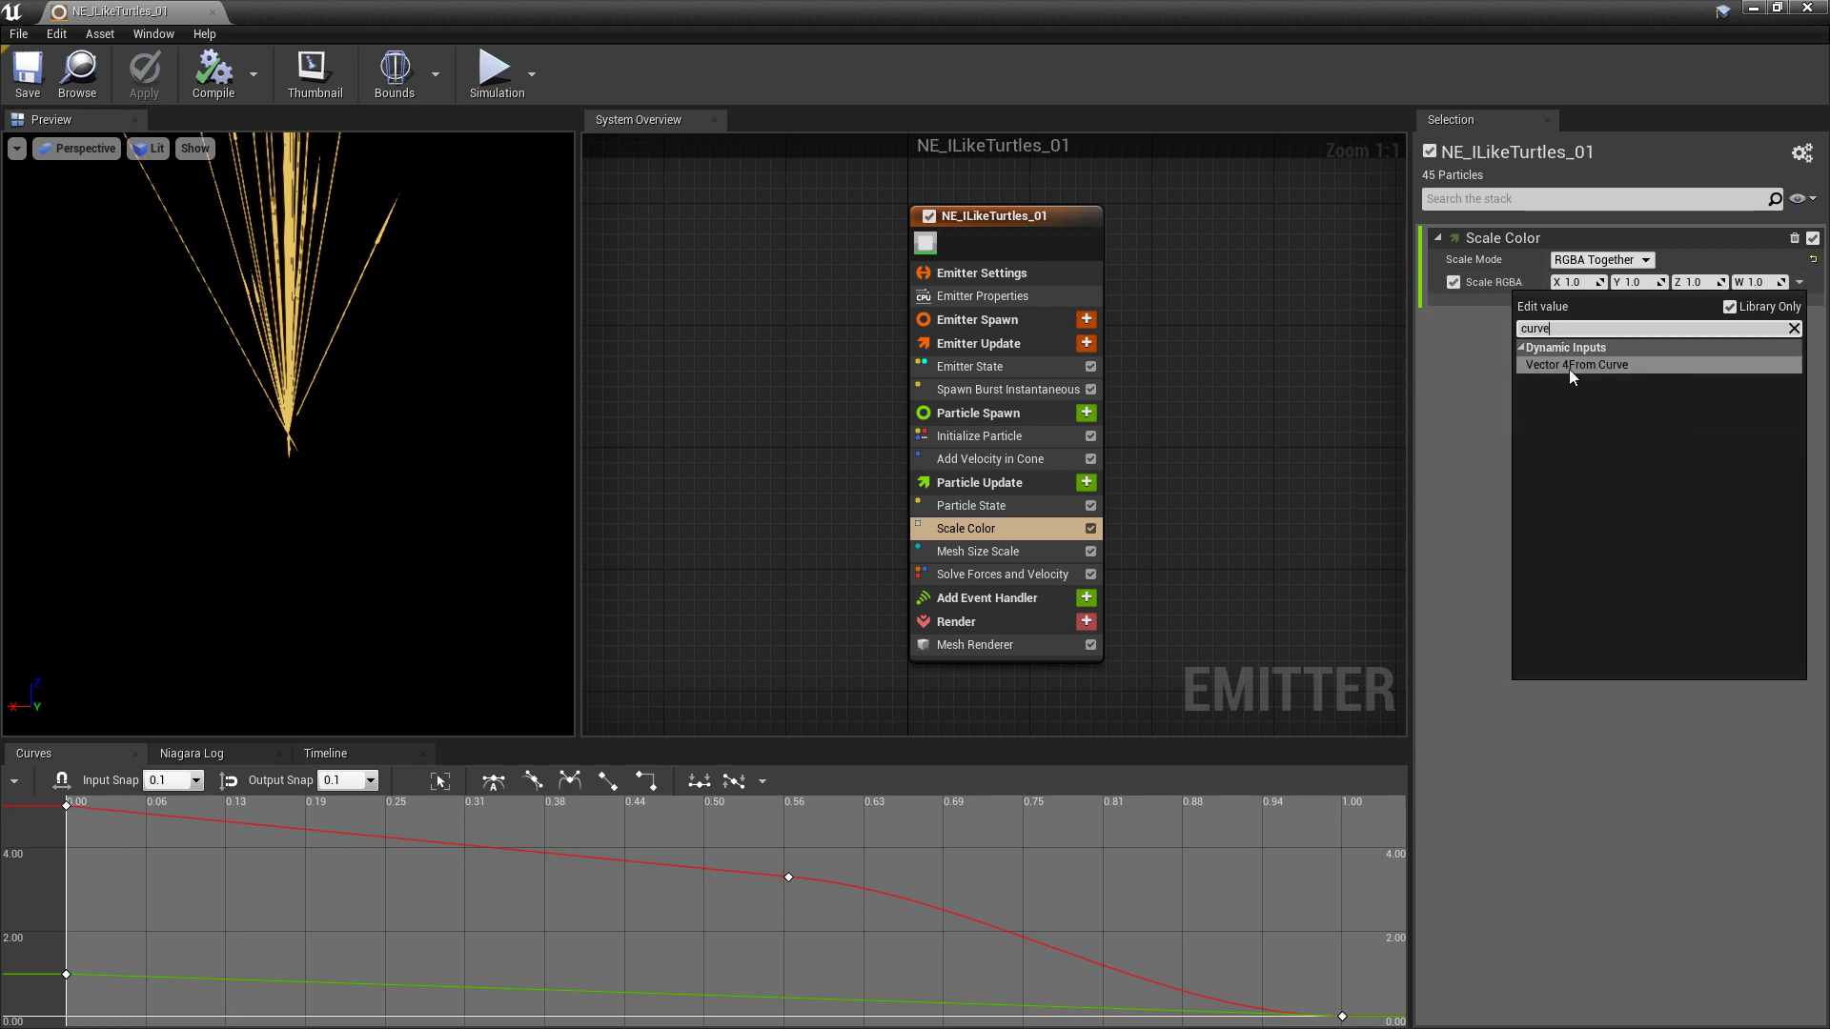
pyautogui.click(1603, 367)
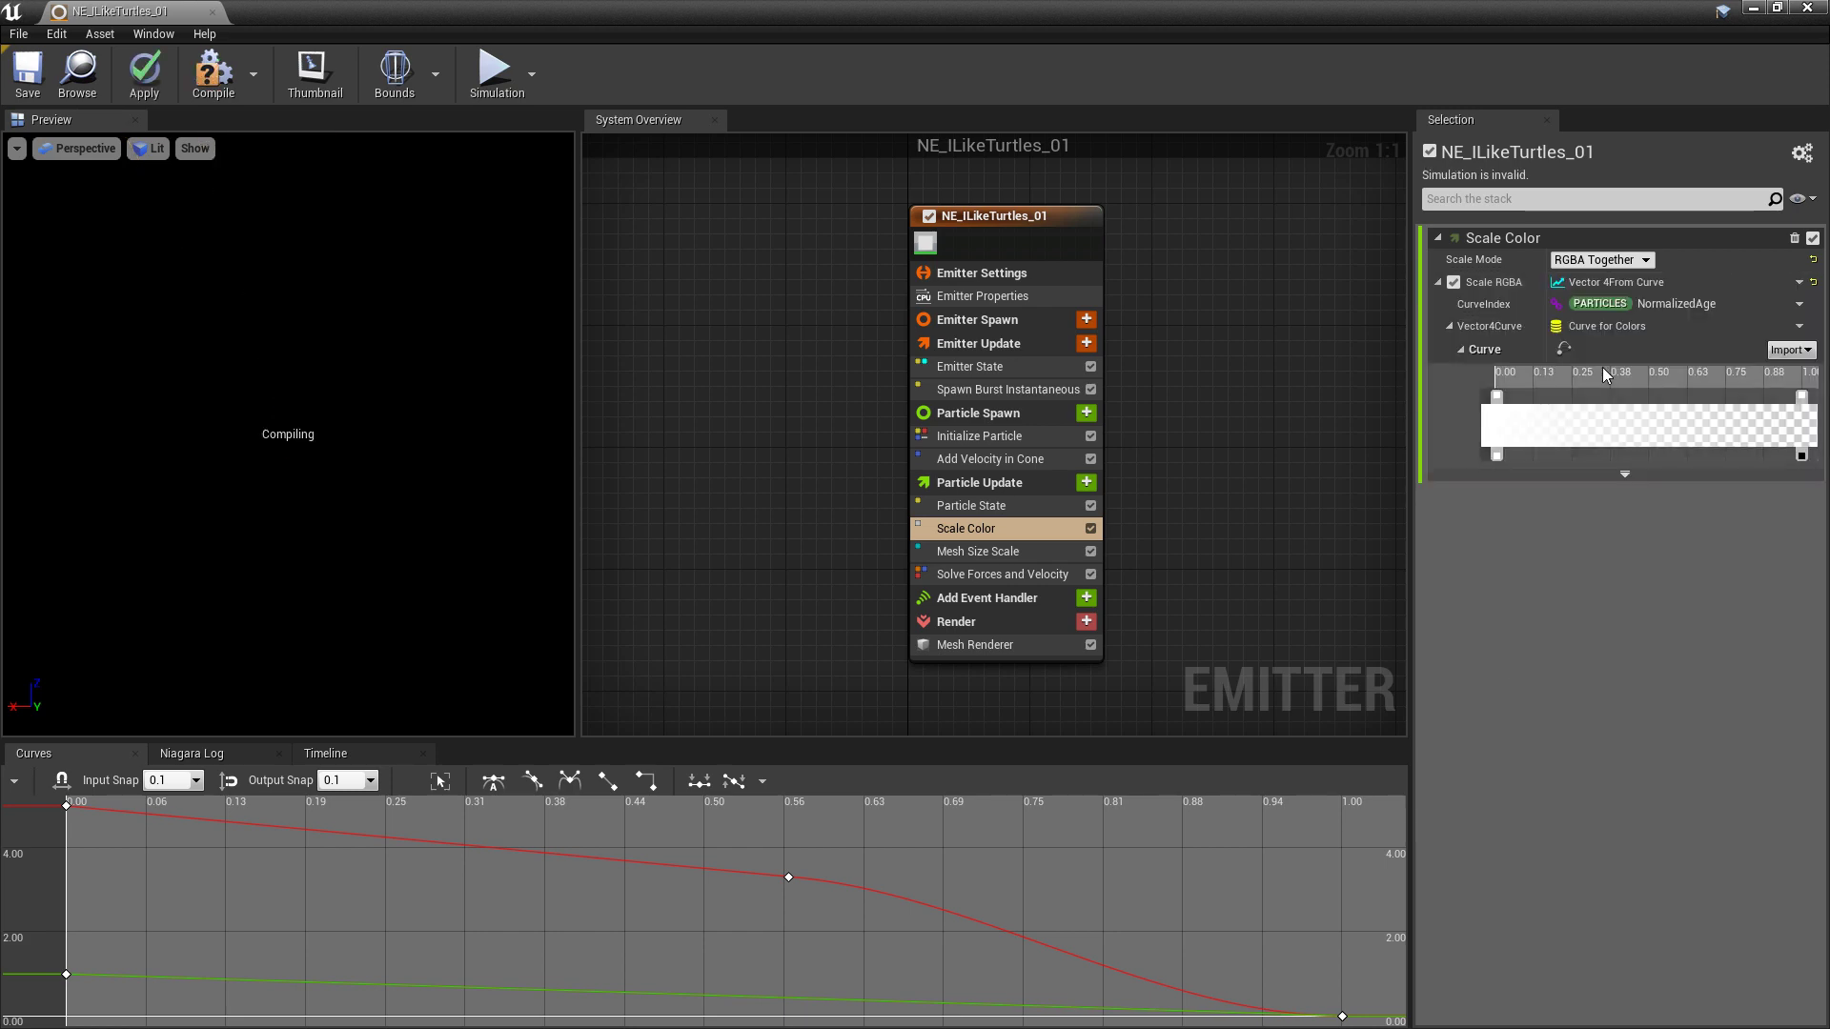
# Colour the gradient's first stop red (R 1.0, G and B 0.041667) in the Color Picker.
pyautogui.doubleClick(1500, 404)
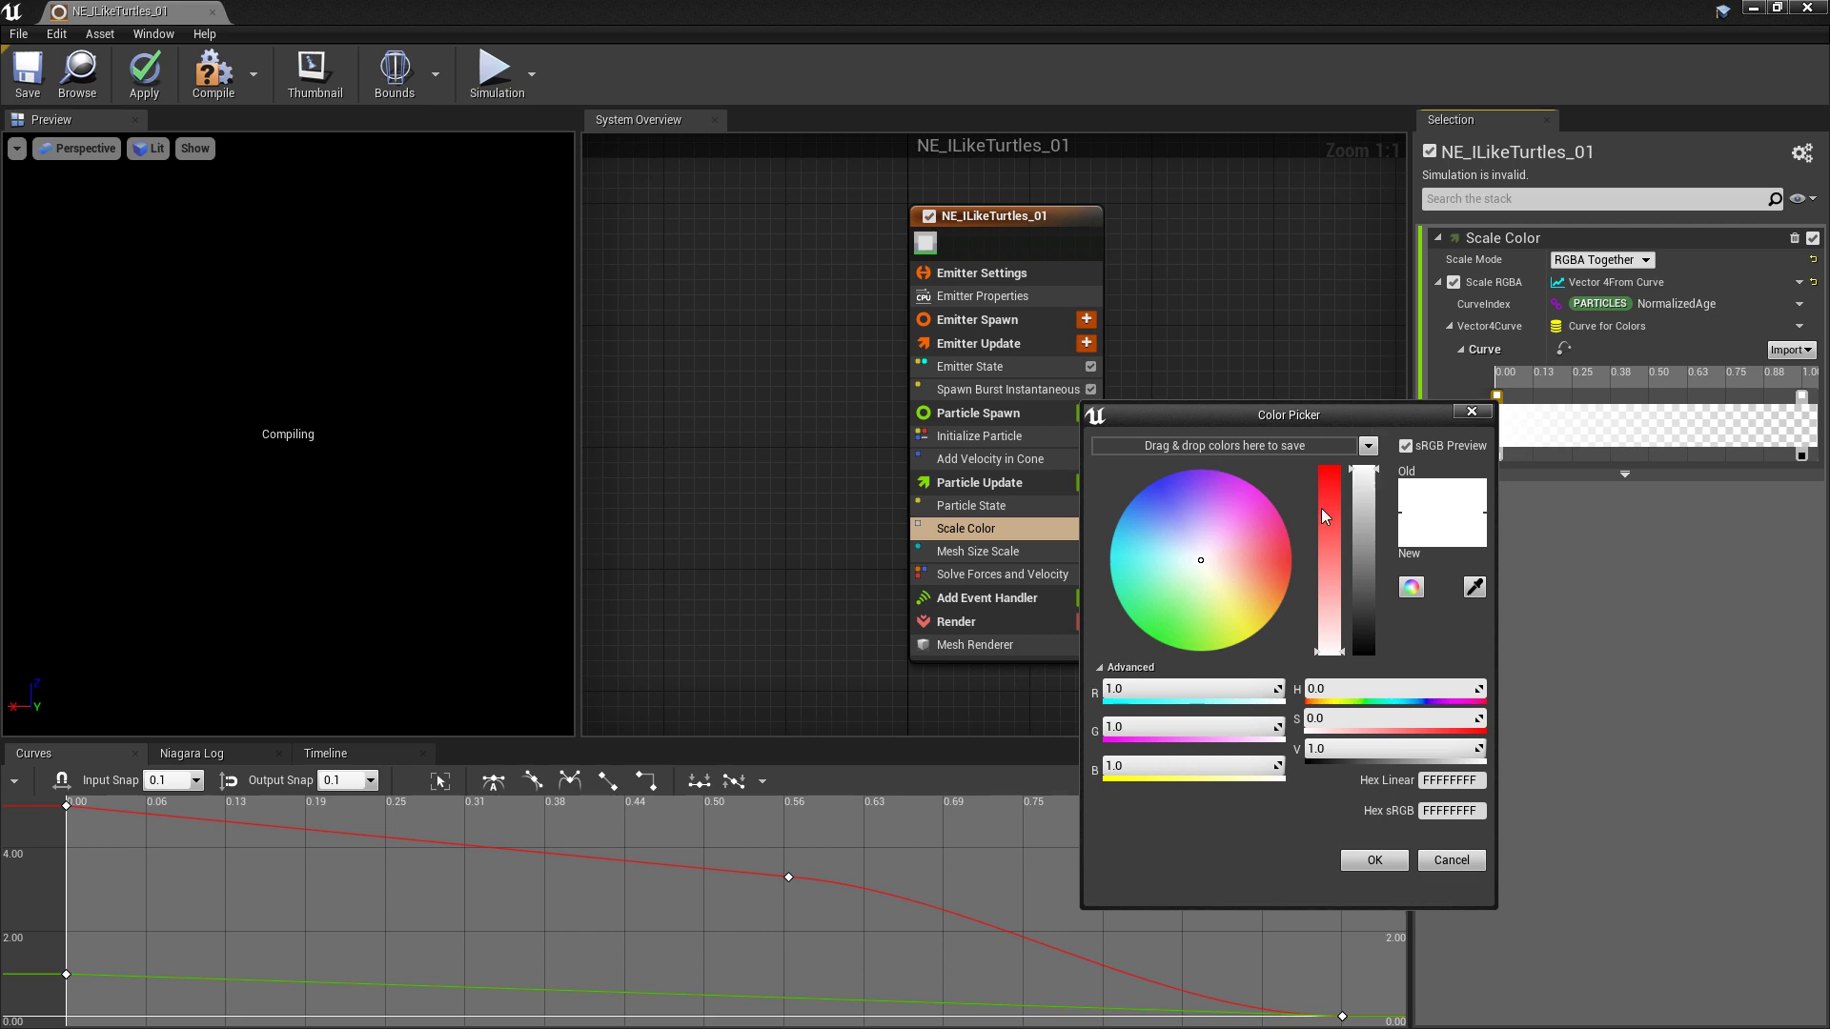
pyautogui.moveTo(1318, 513); pyautogui.dragTo(1328, 475)
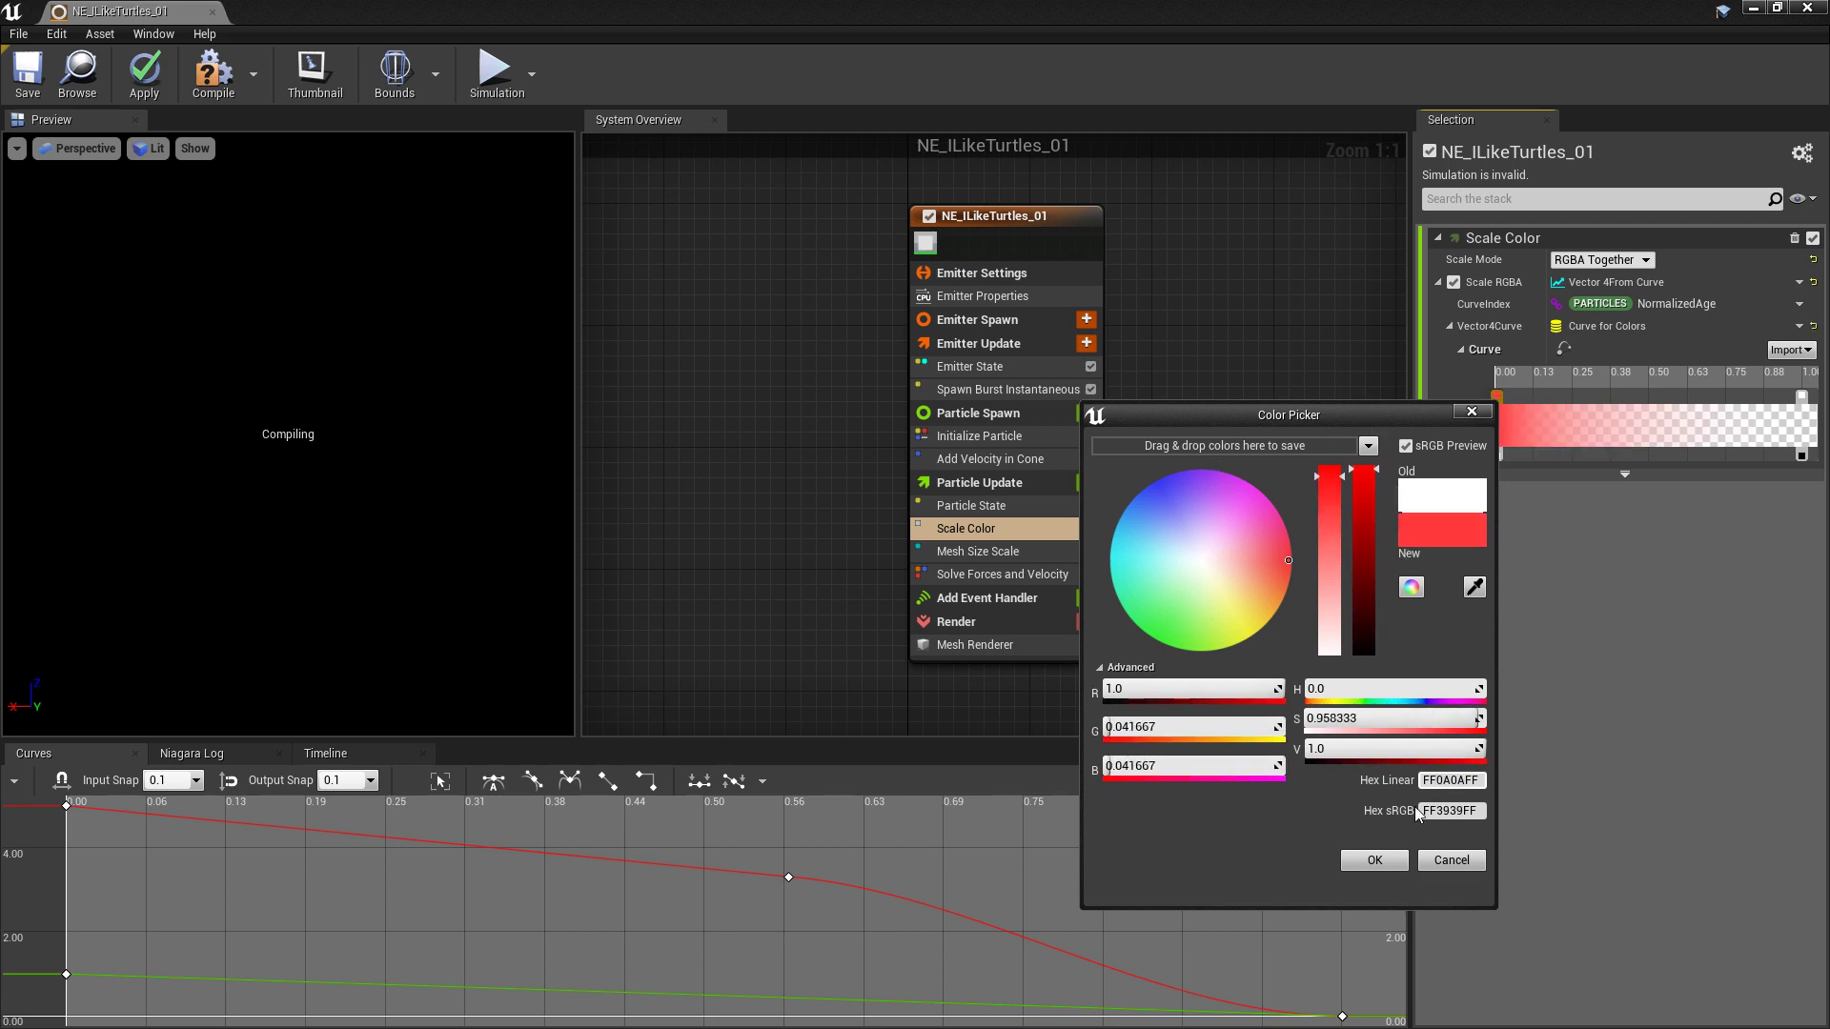
pyautogui.click(1375, 861)
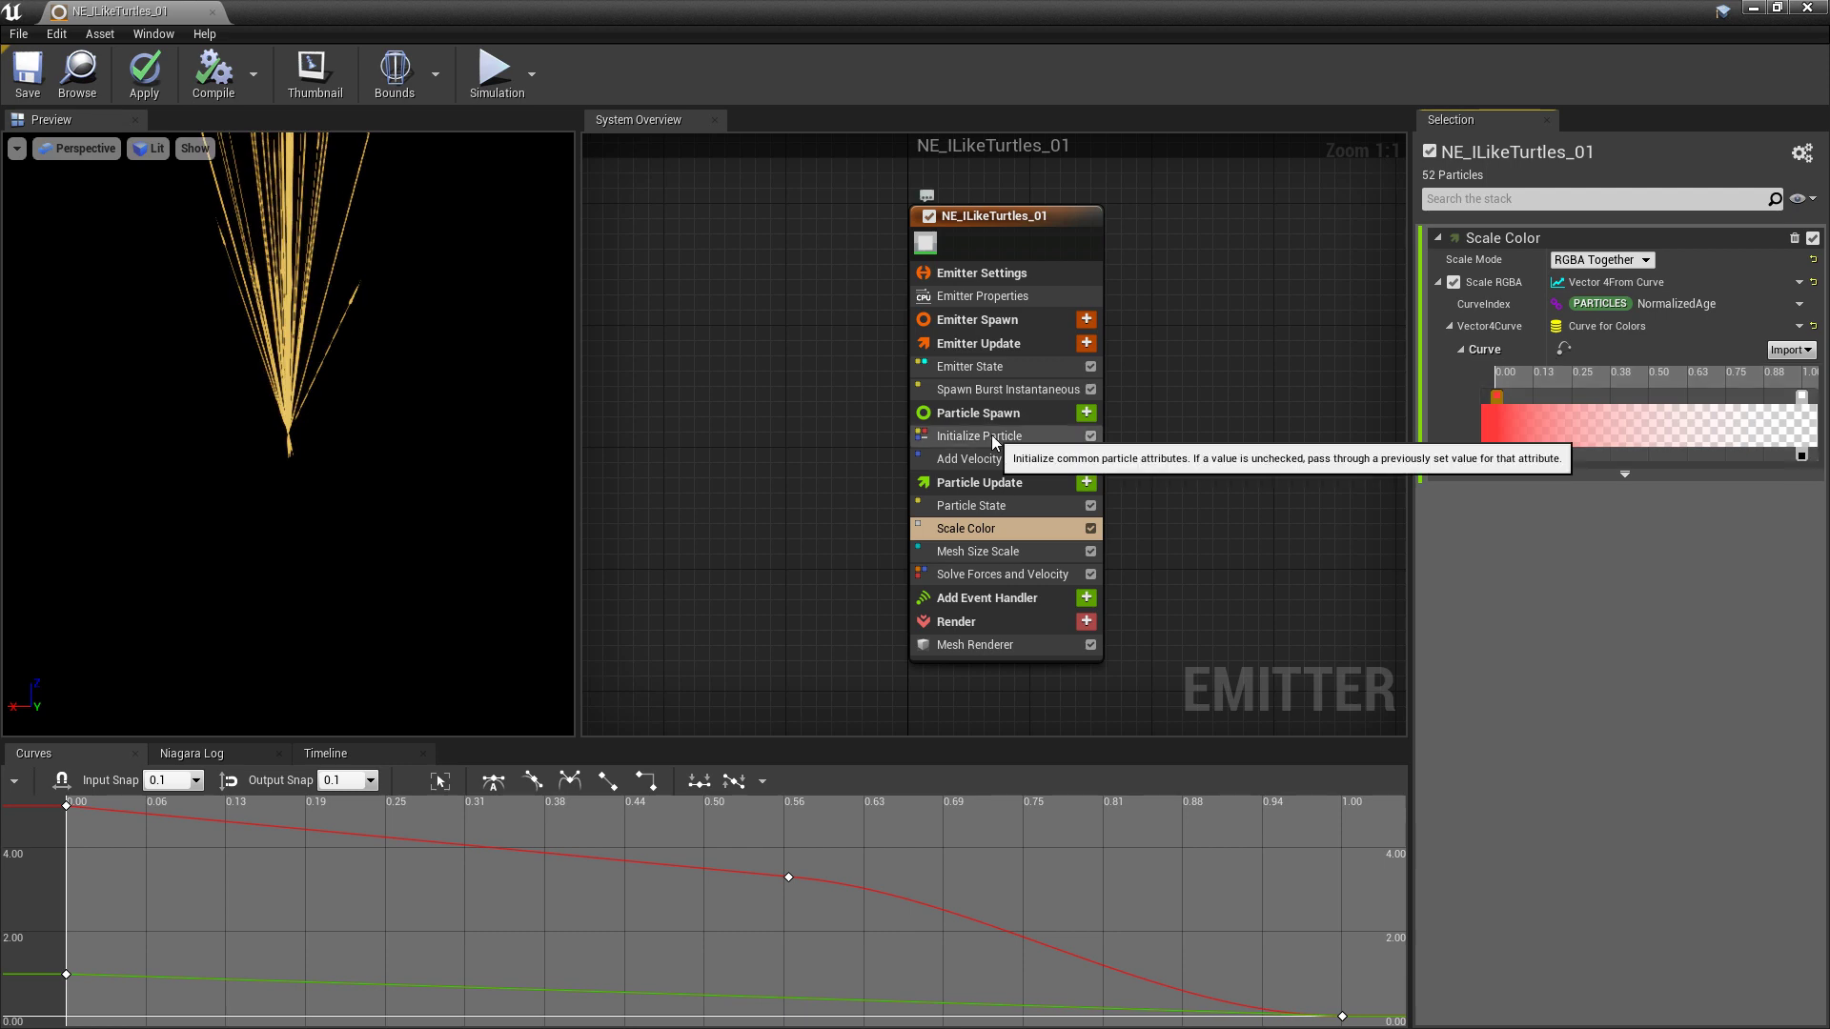
# Switch Initialize Particle's Color to Color from Curve and add a gradient stop near 0.38.
pyautogui.click(1087, 440)
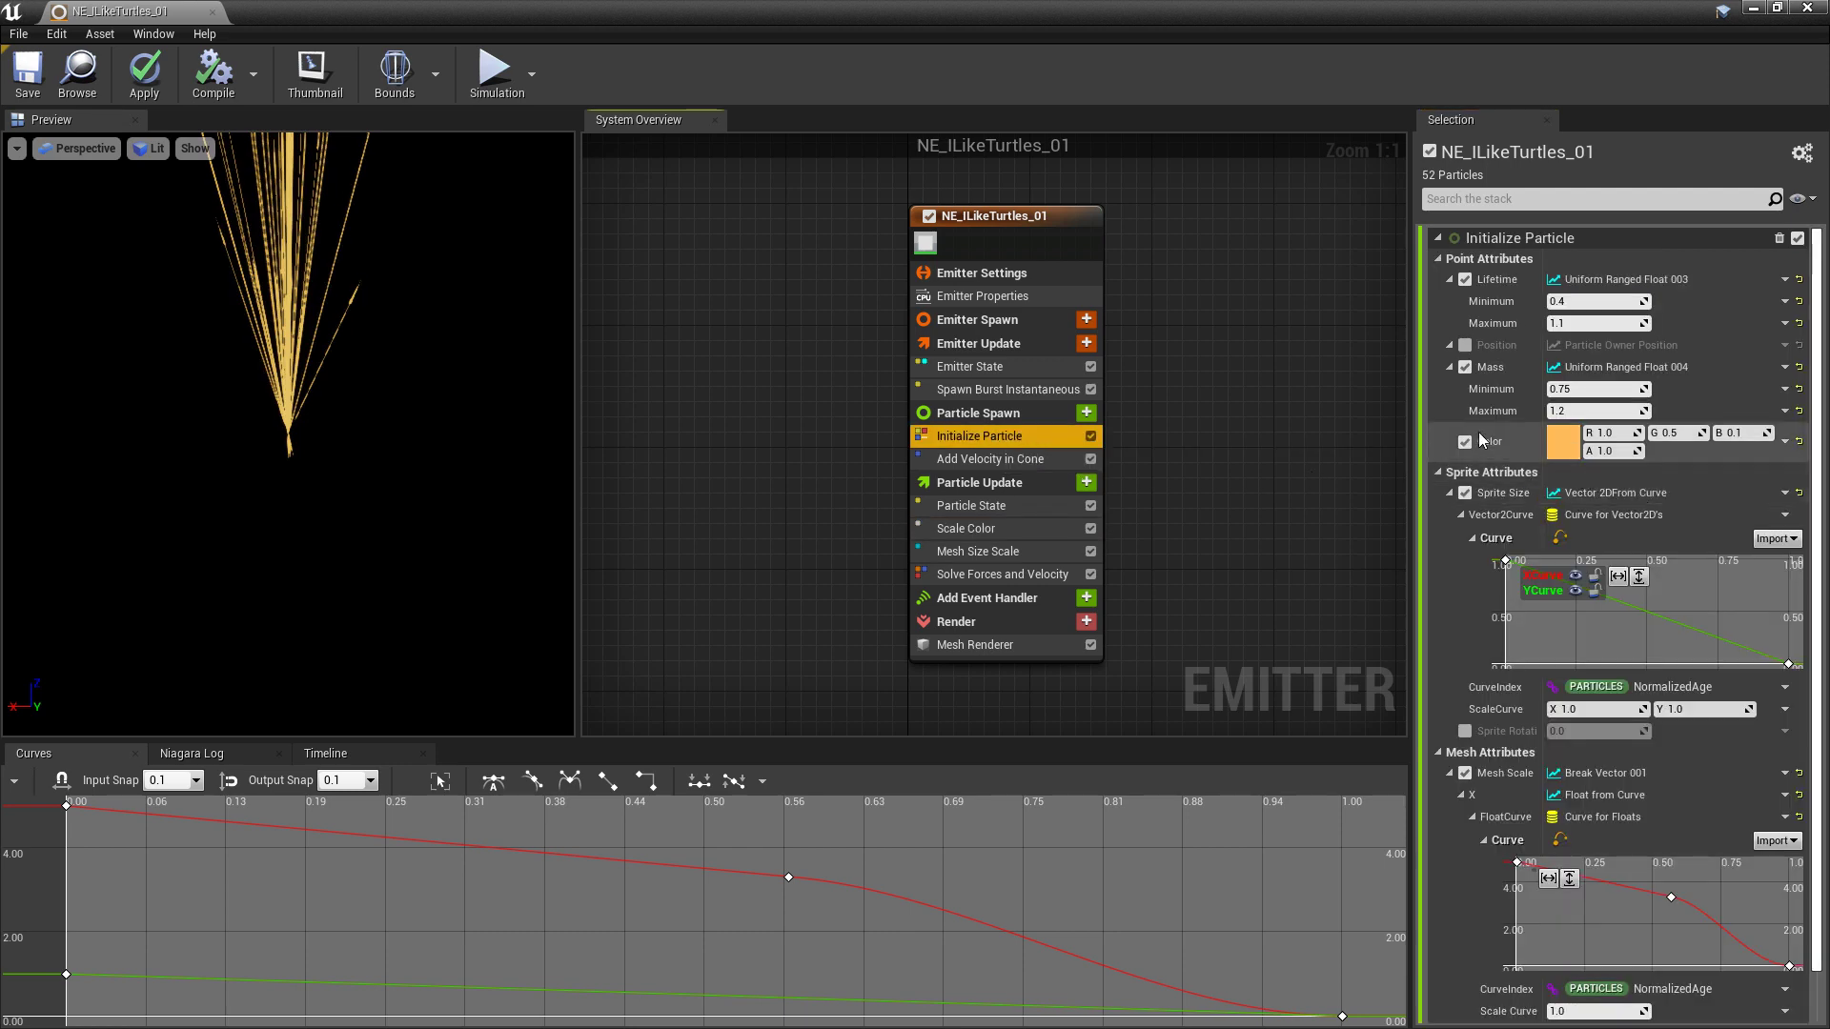
pyautogui.click(1785, 441)
pyautogui.write('curve')
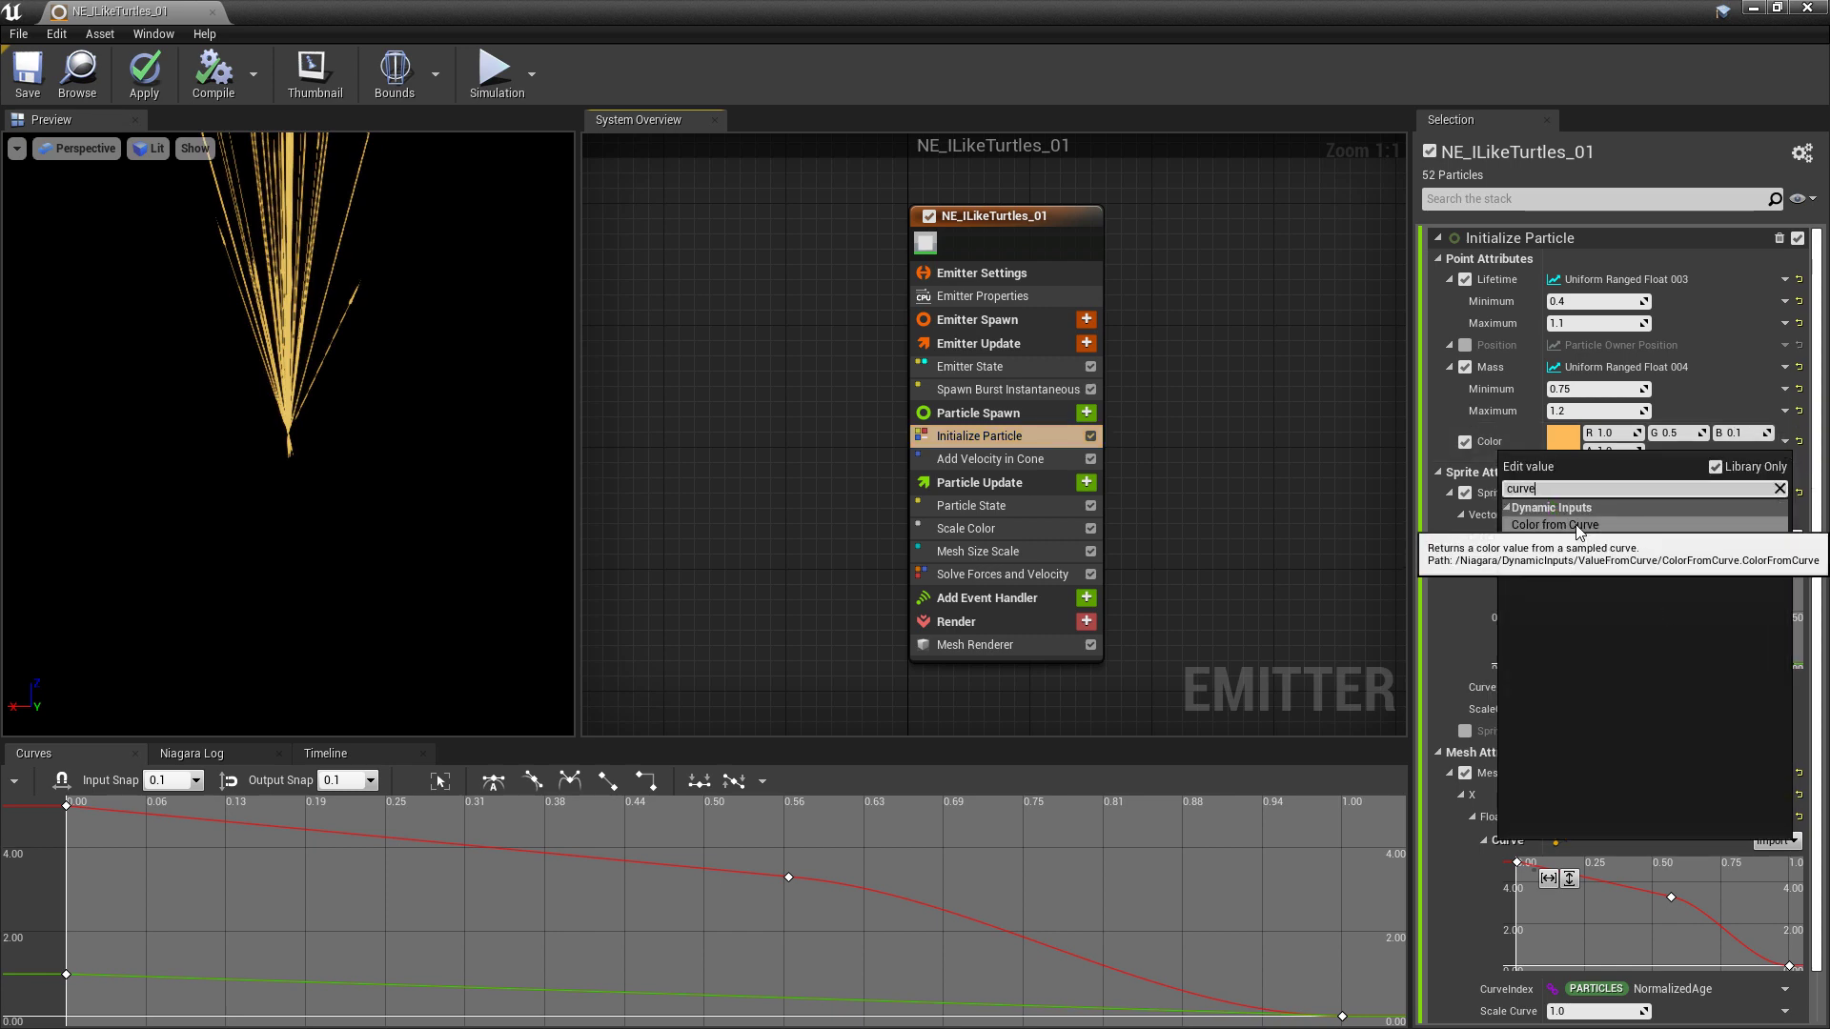
pyautogui.click(1598, 525)
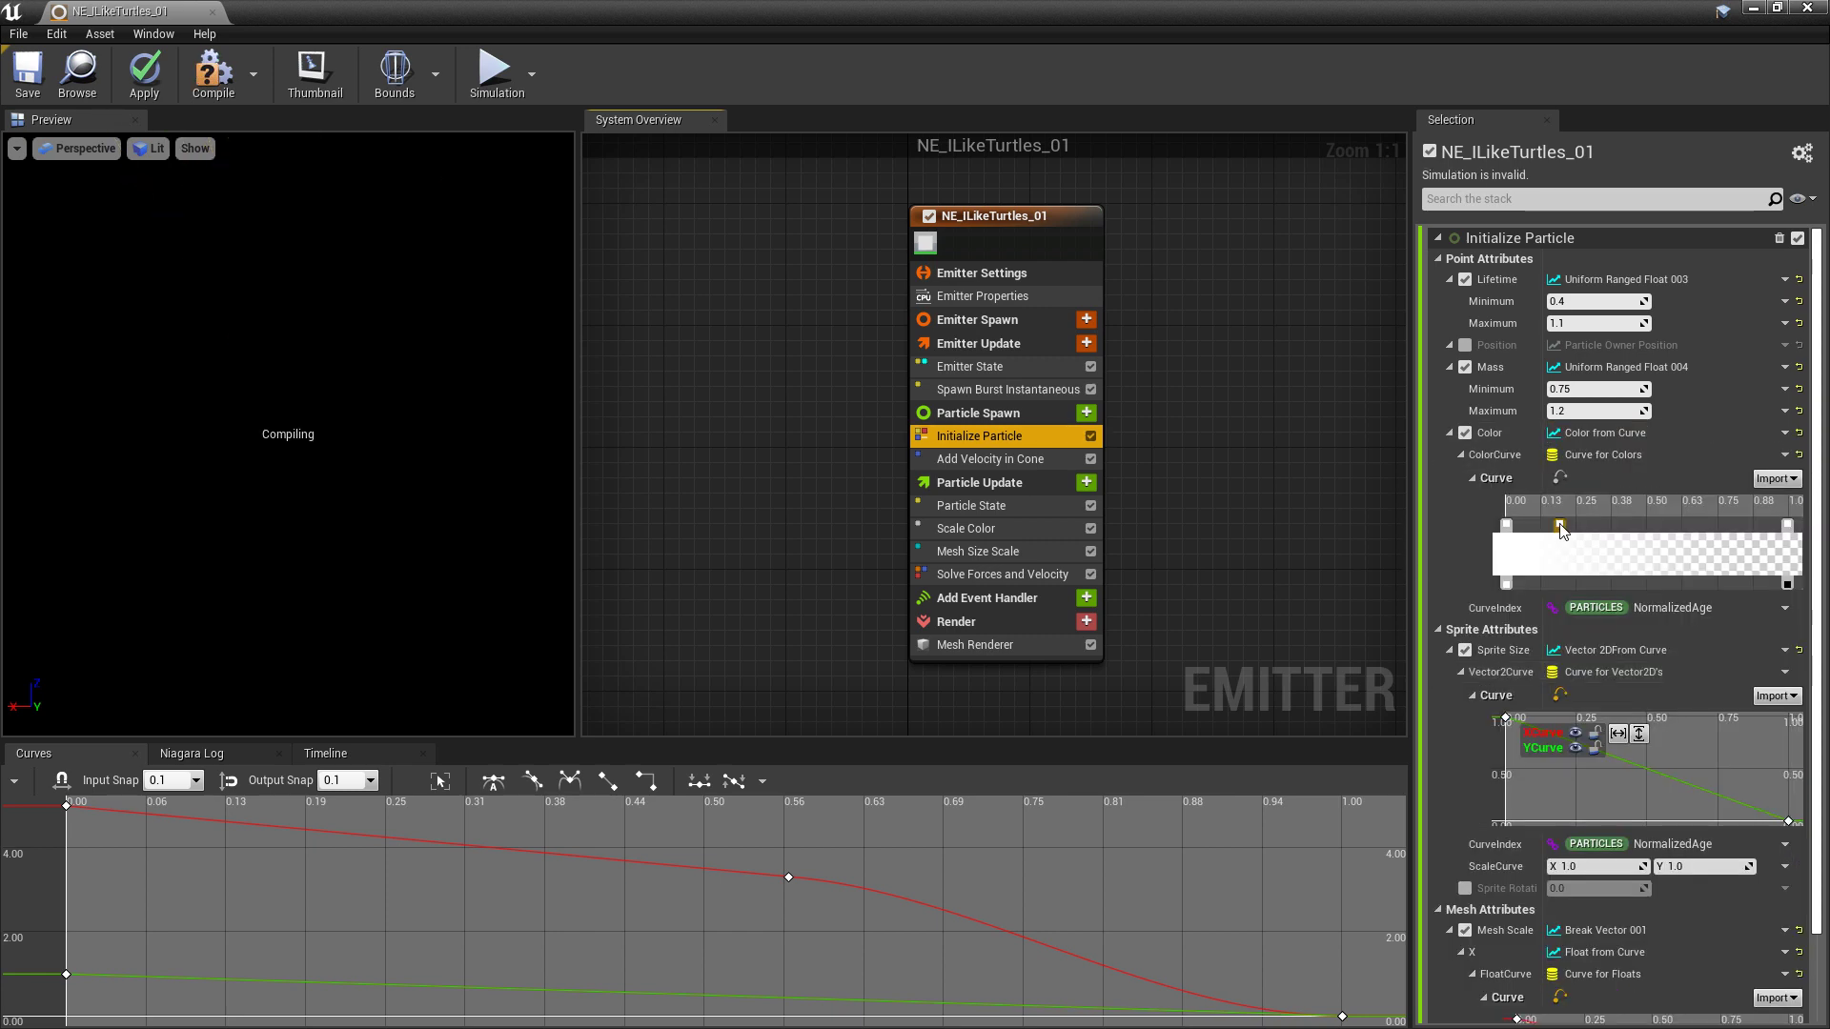
pyautogui.click(1621, 527)
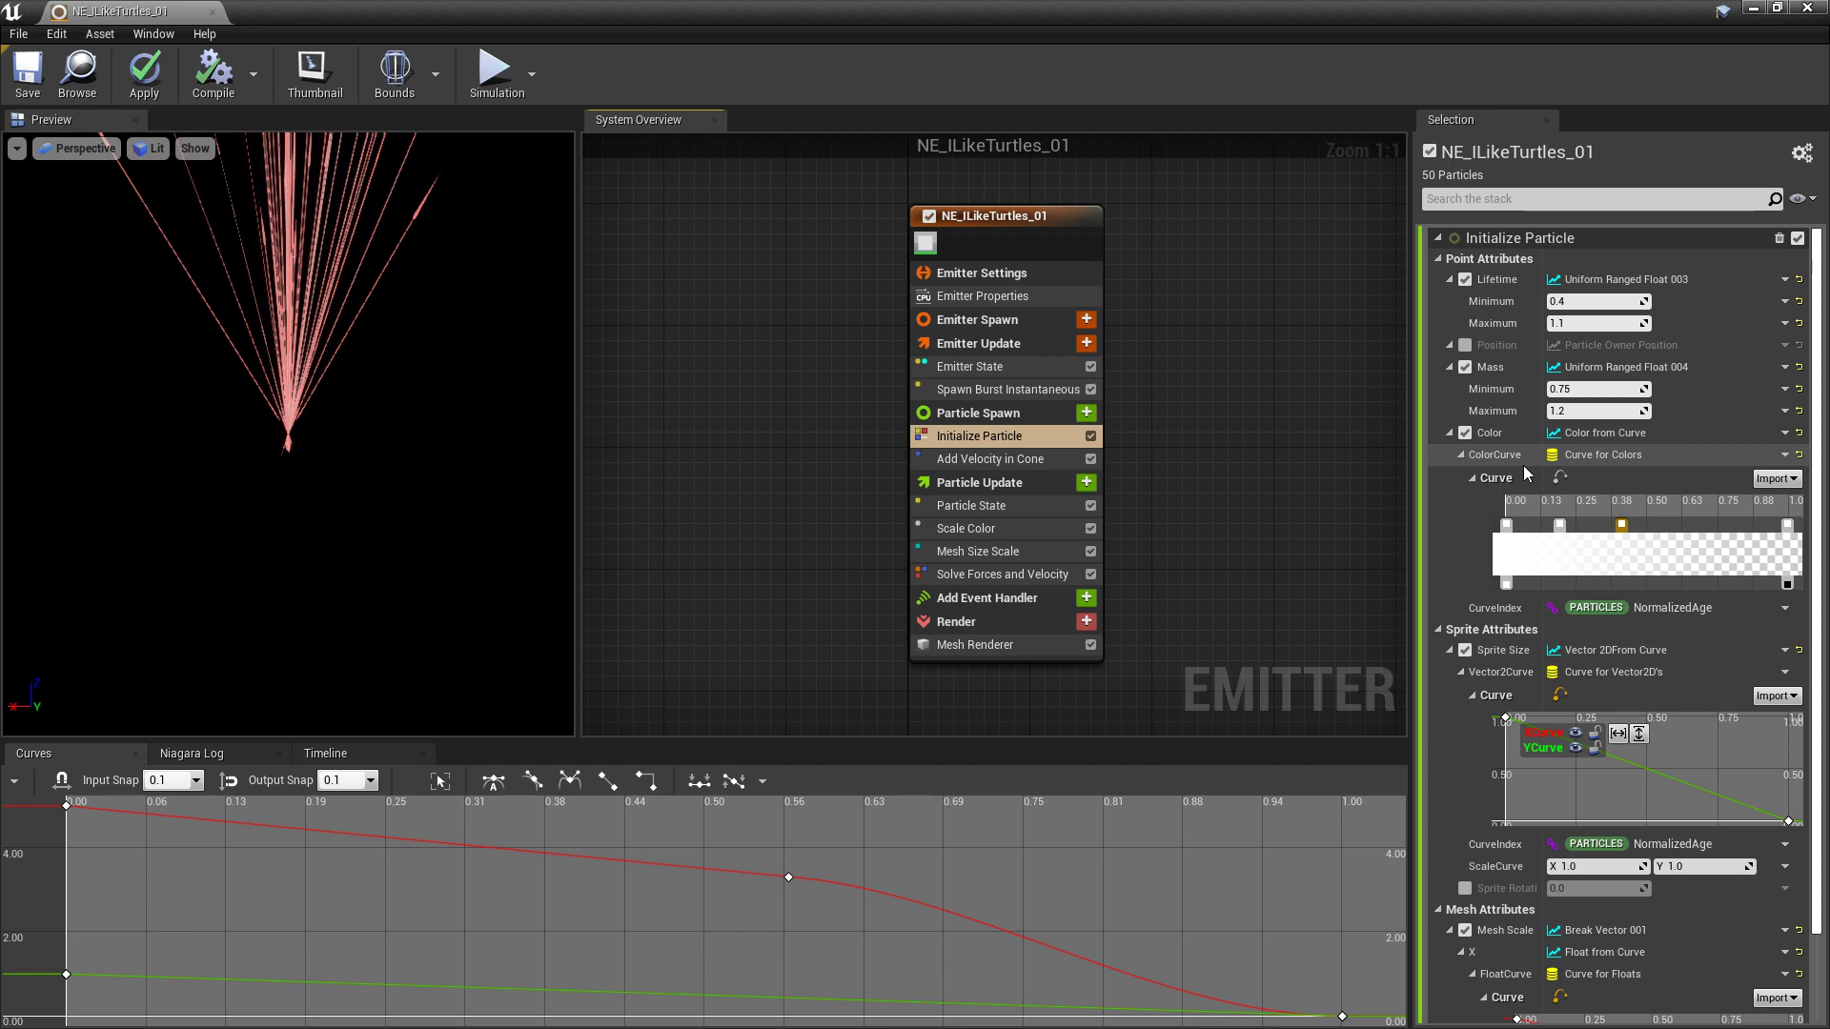
# Review Scale Color and Initialize Particle, then browse existing colour curve assets to import.
pyautogui.click(982, 528)
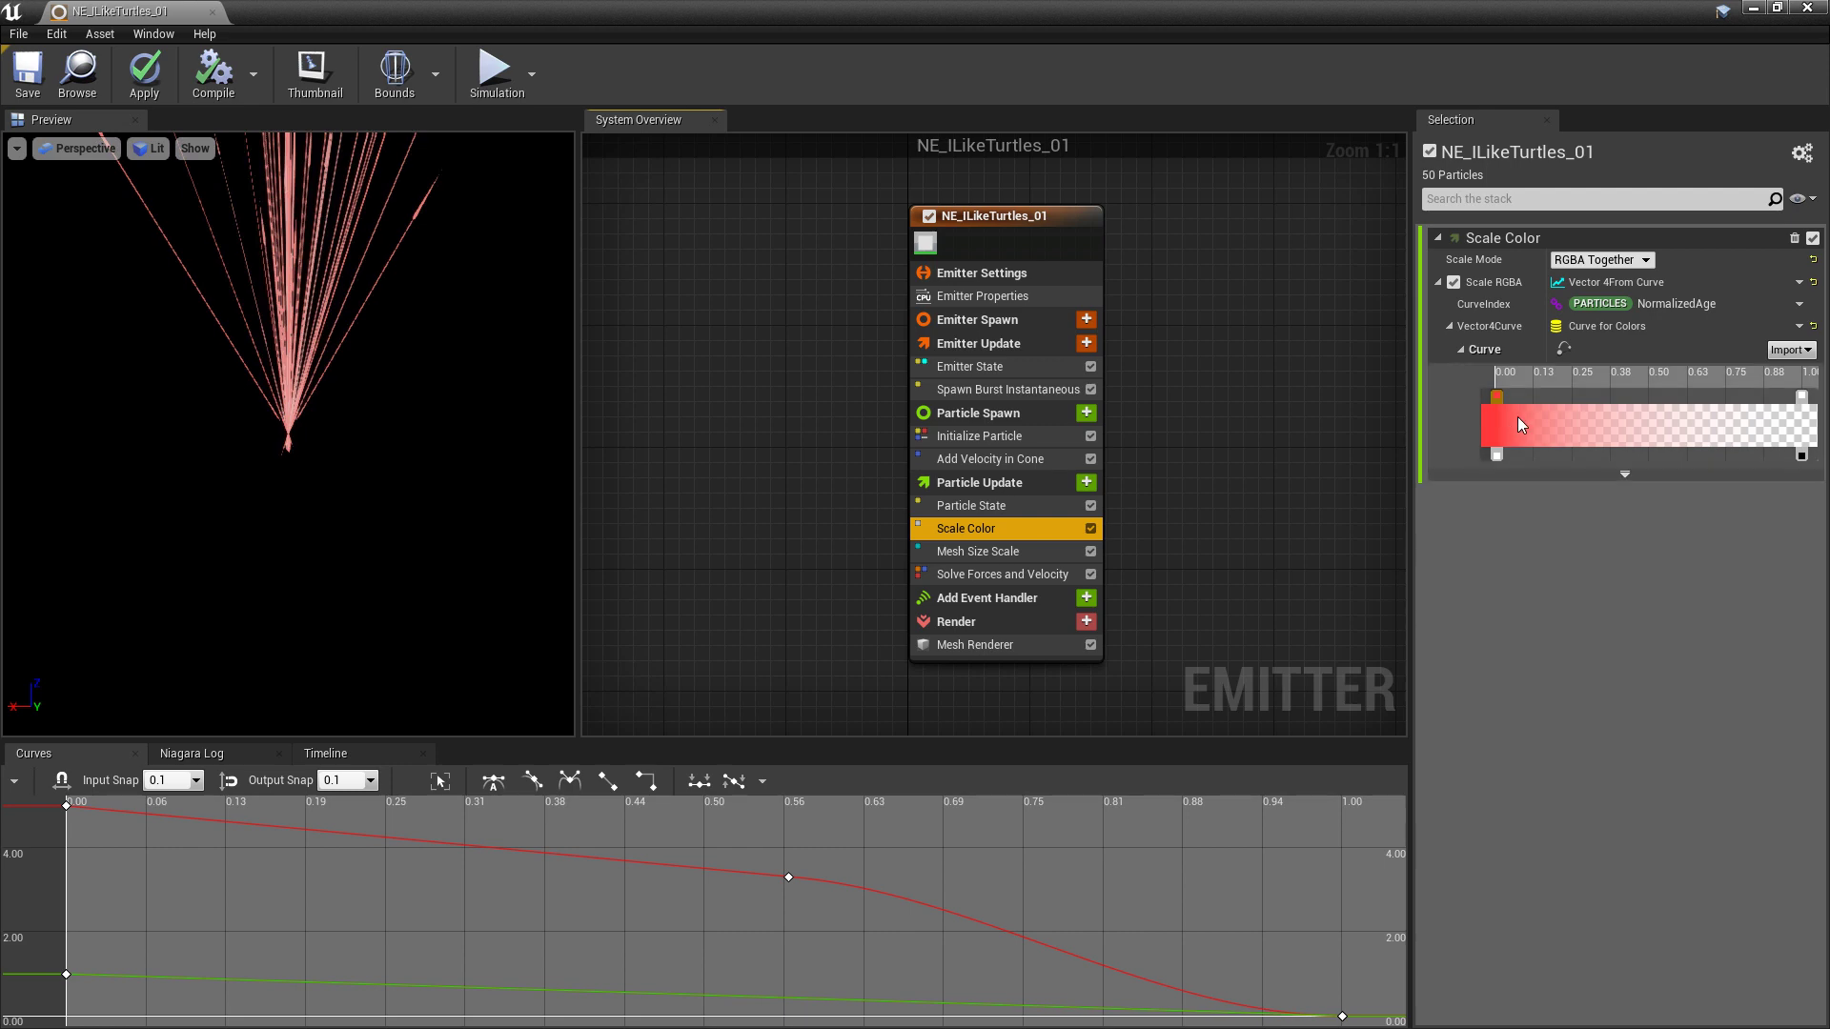
pyautogui.click(1026, 436)
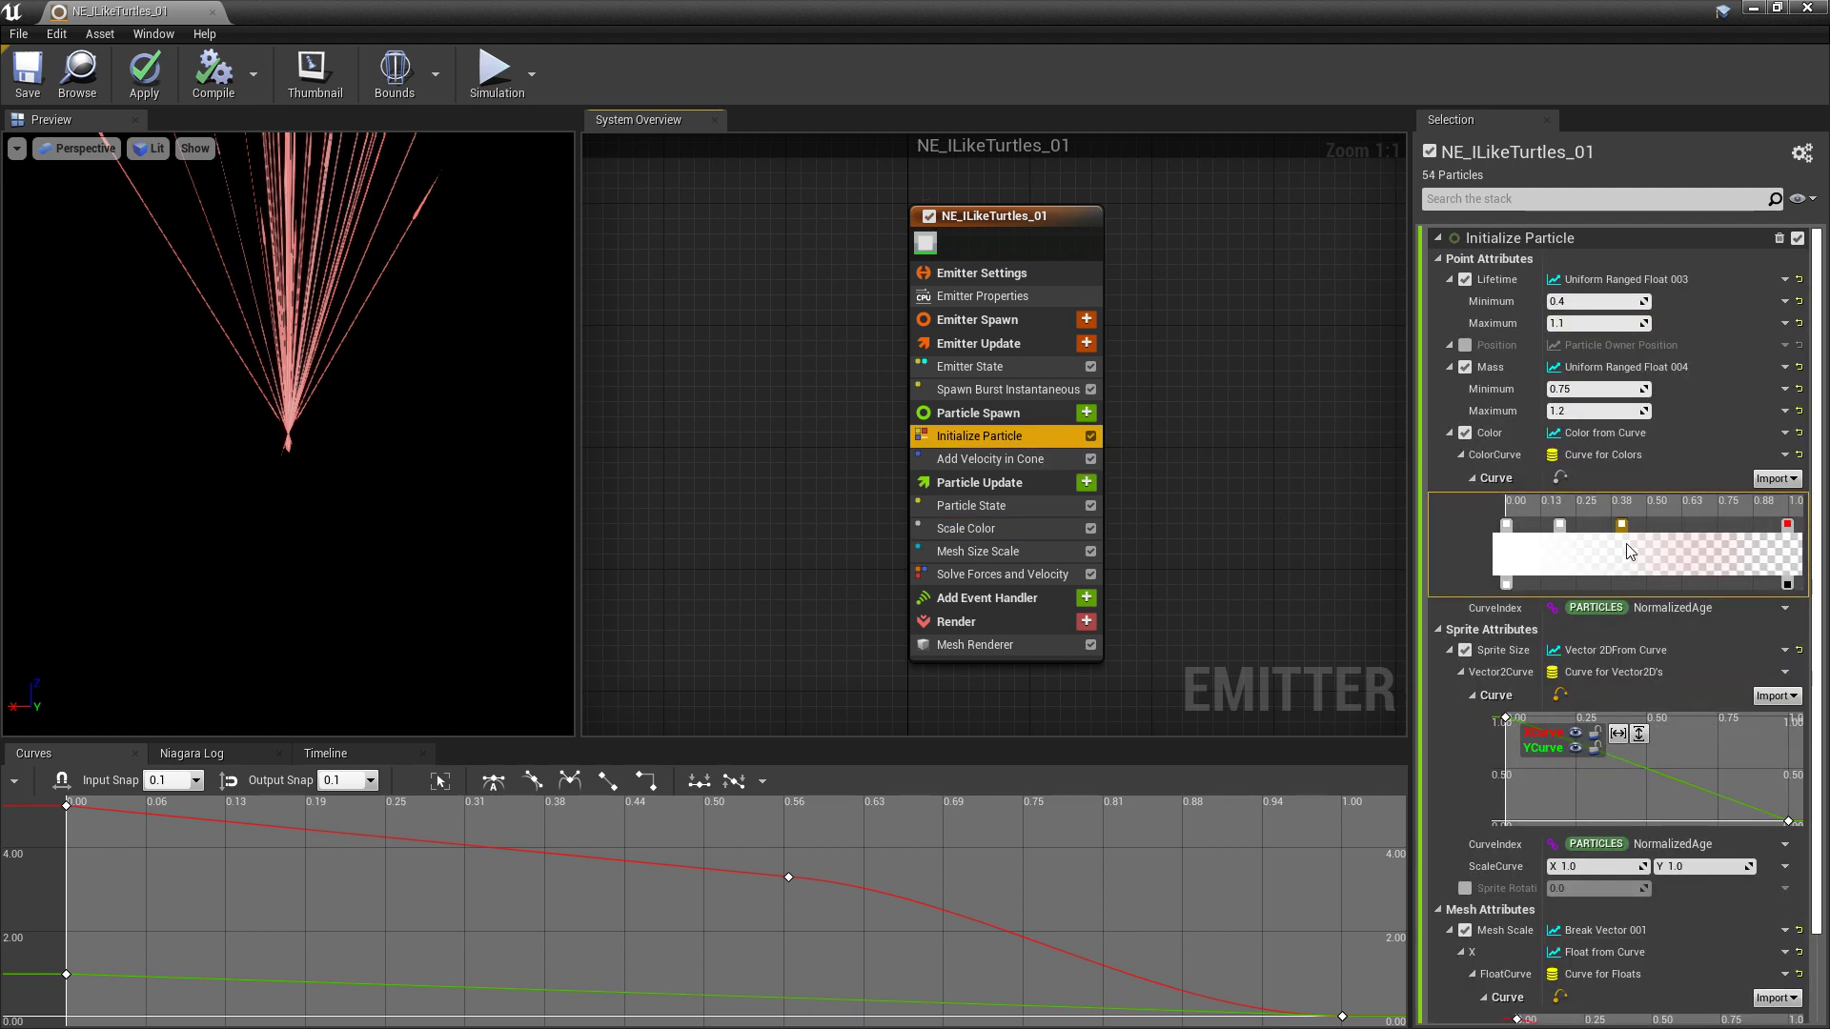
pyautogui.click(1774, 479)
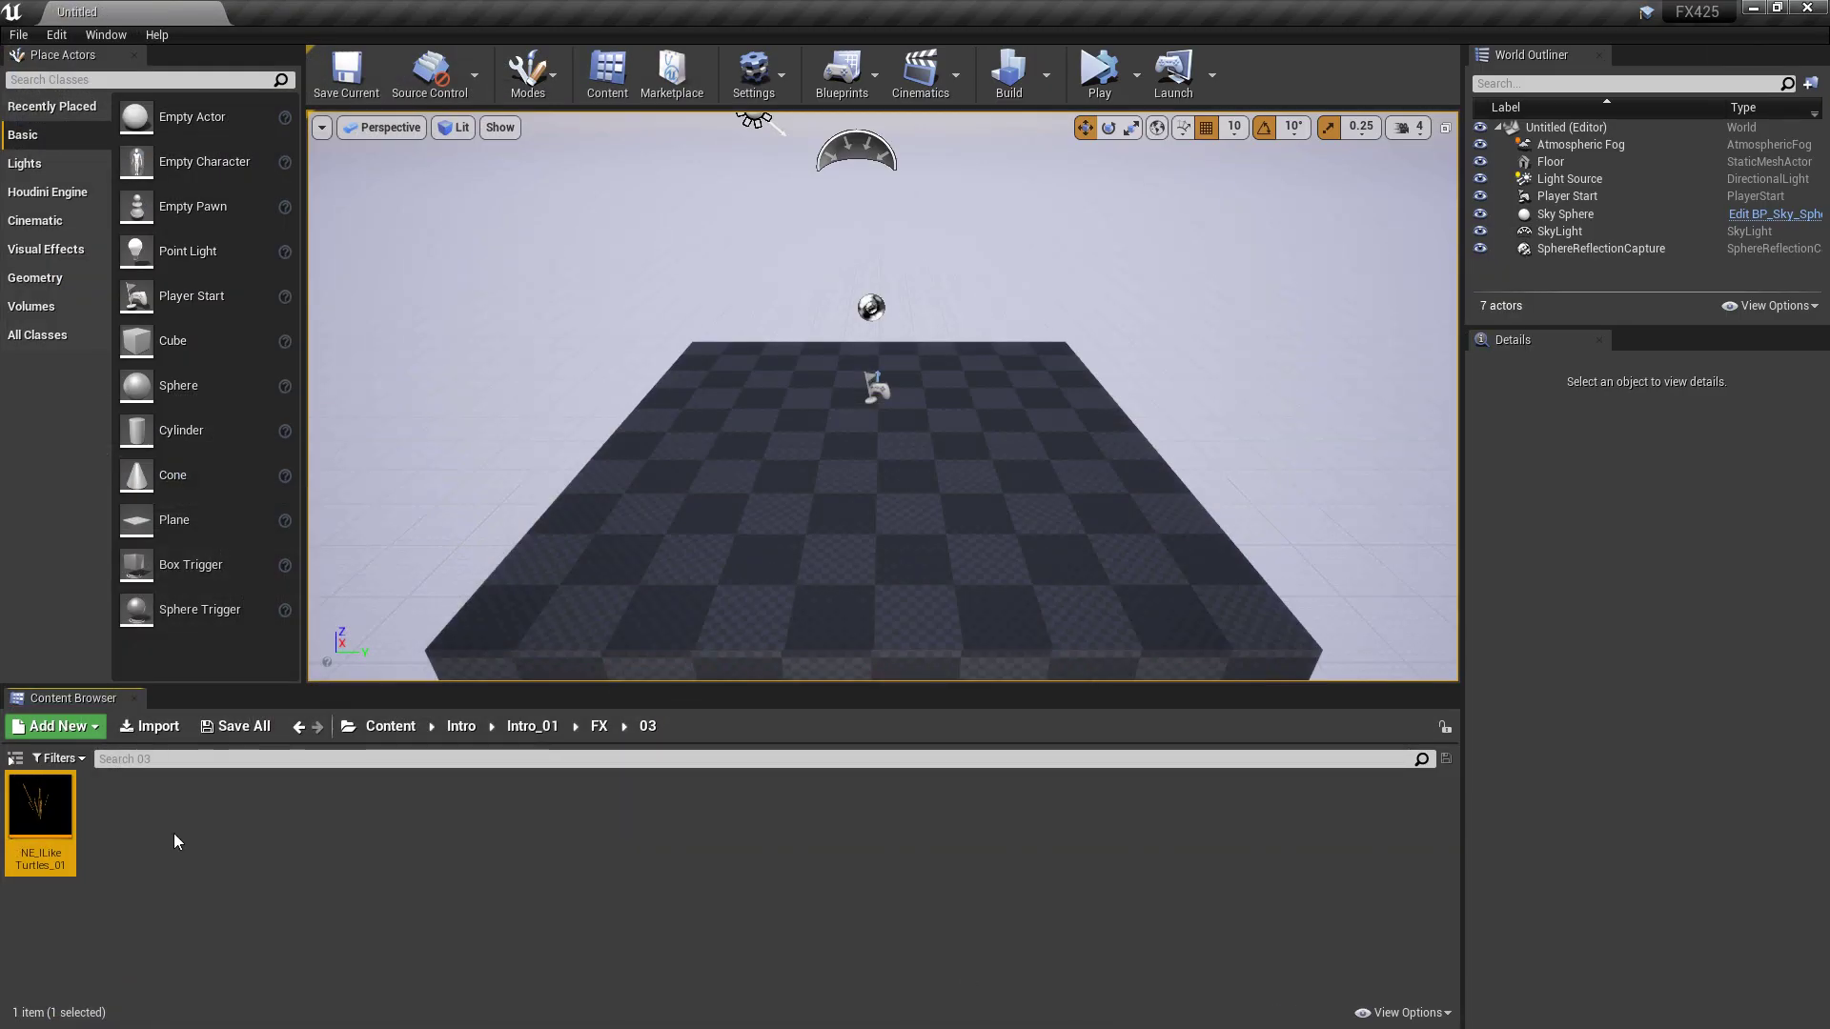
# Create a Miscellaneous > Curve asset of type CurveLinearColor, naming it CR_MyFavorteColor.
pyautogui.rightClick(175, 832)
pyautogui.moveTo(276, 742)
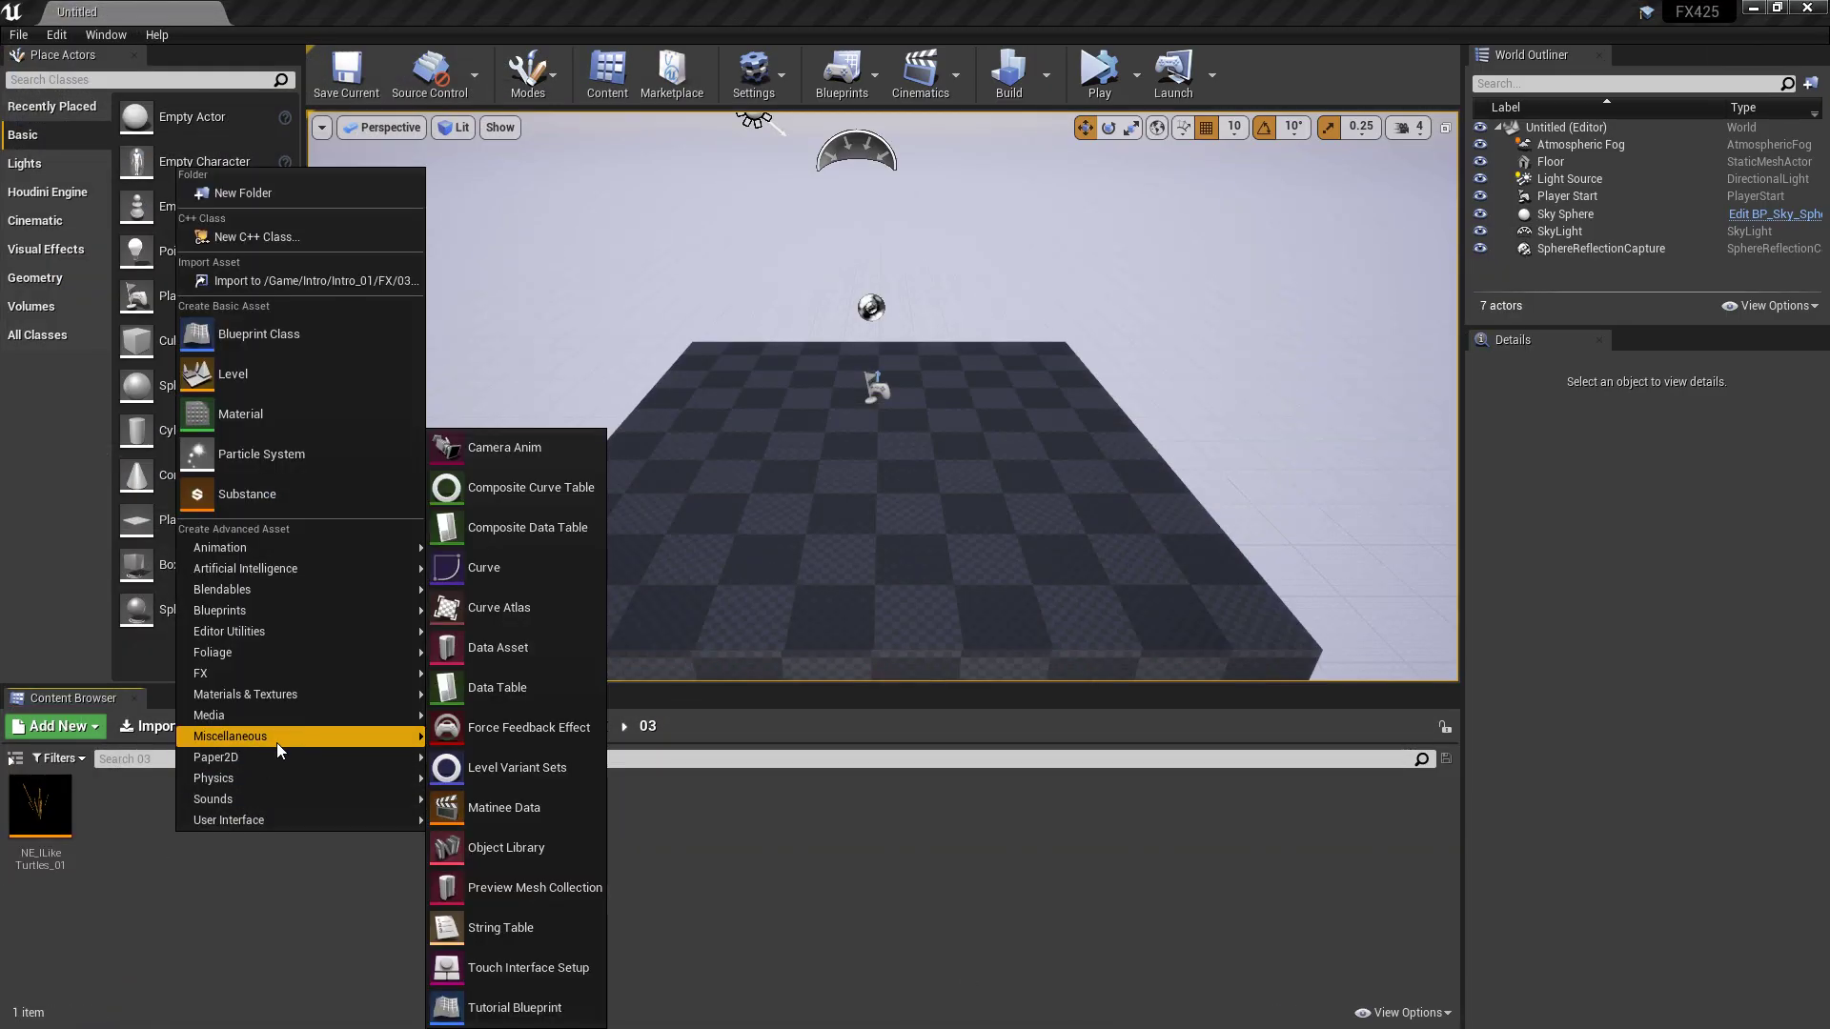
pyautogui.click(518, 569)
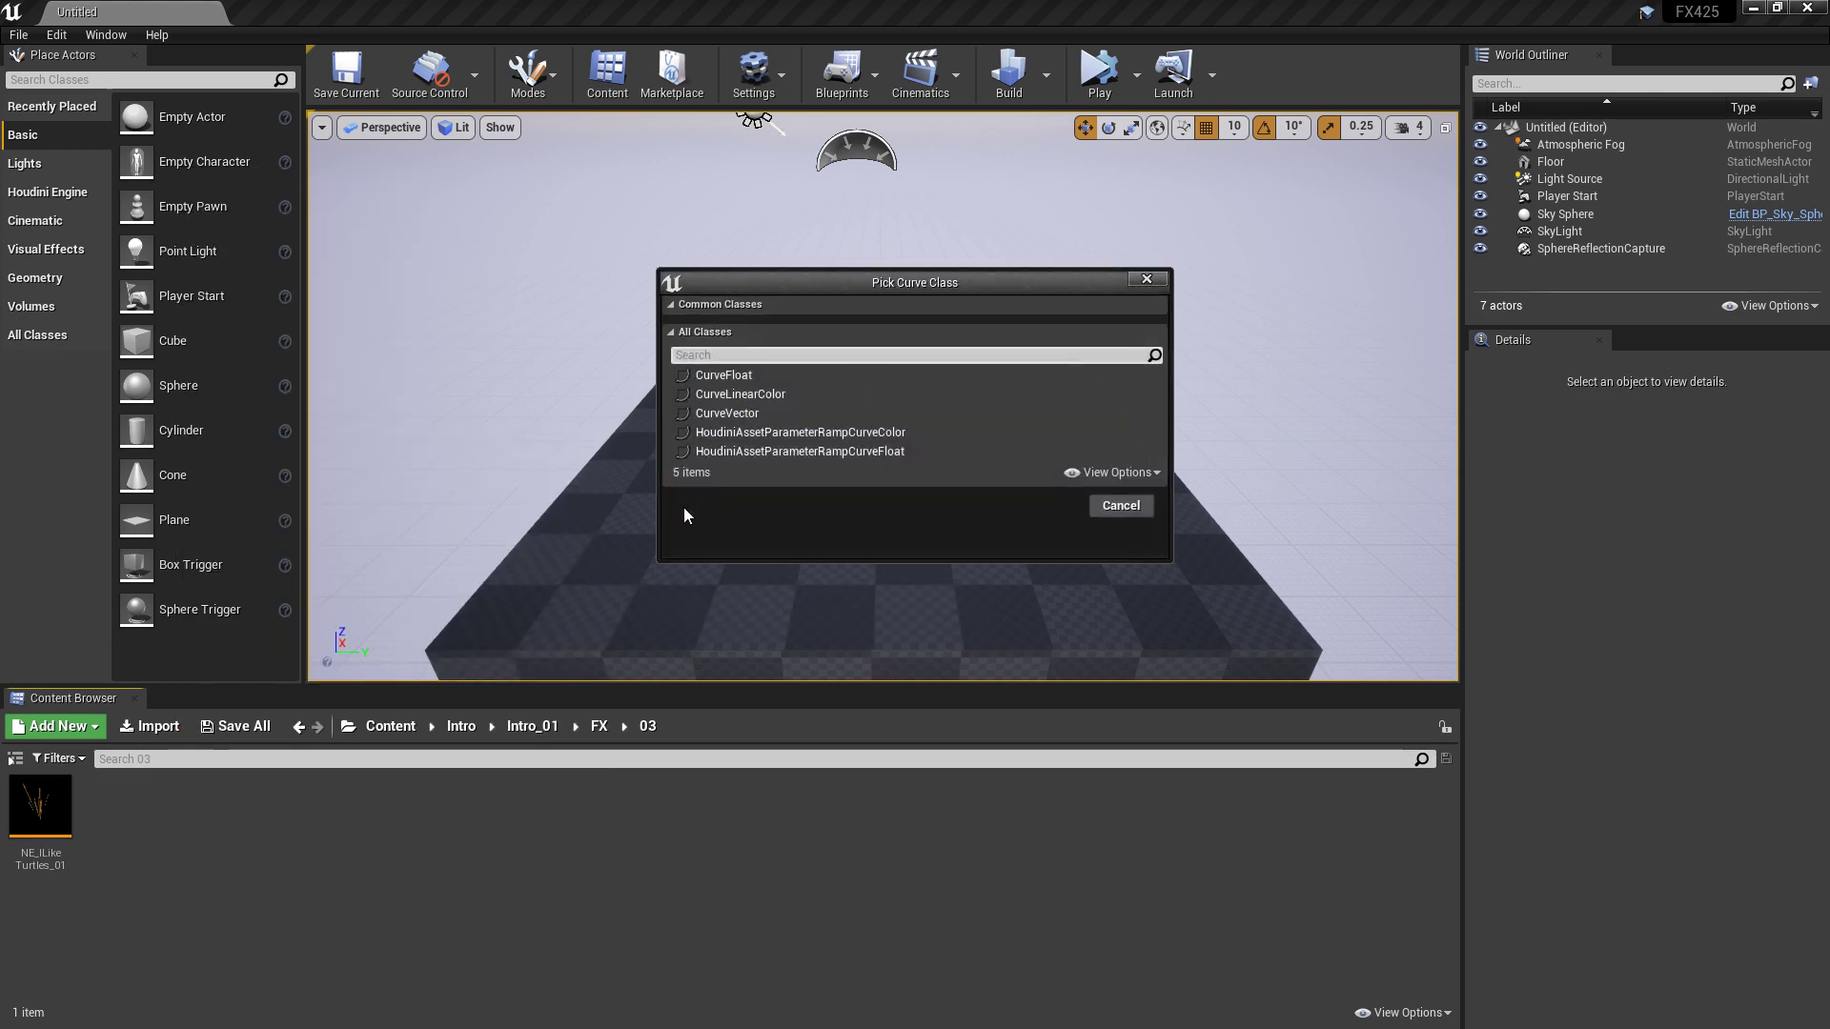
pyautogui.click(775, 394)
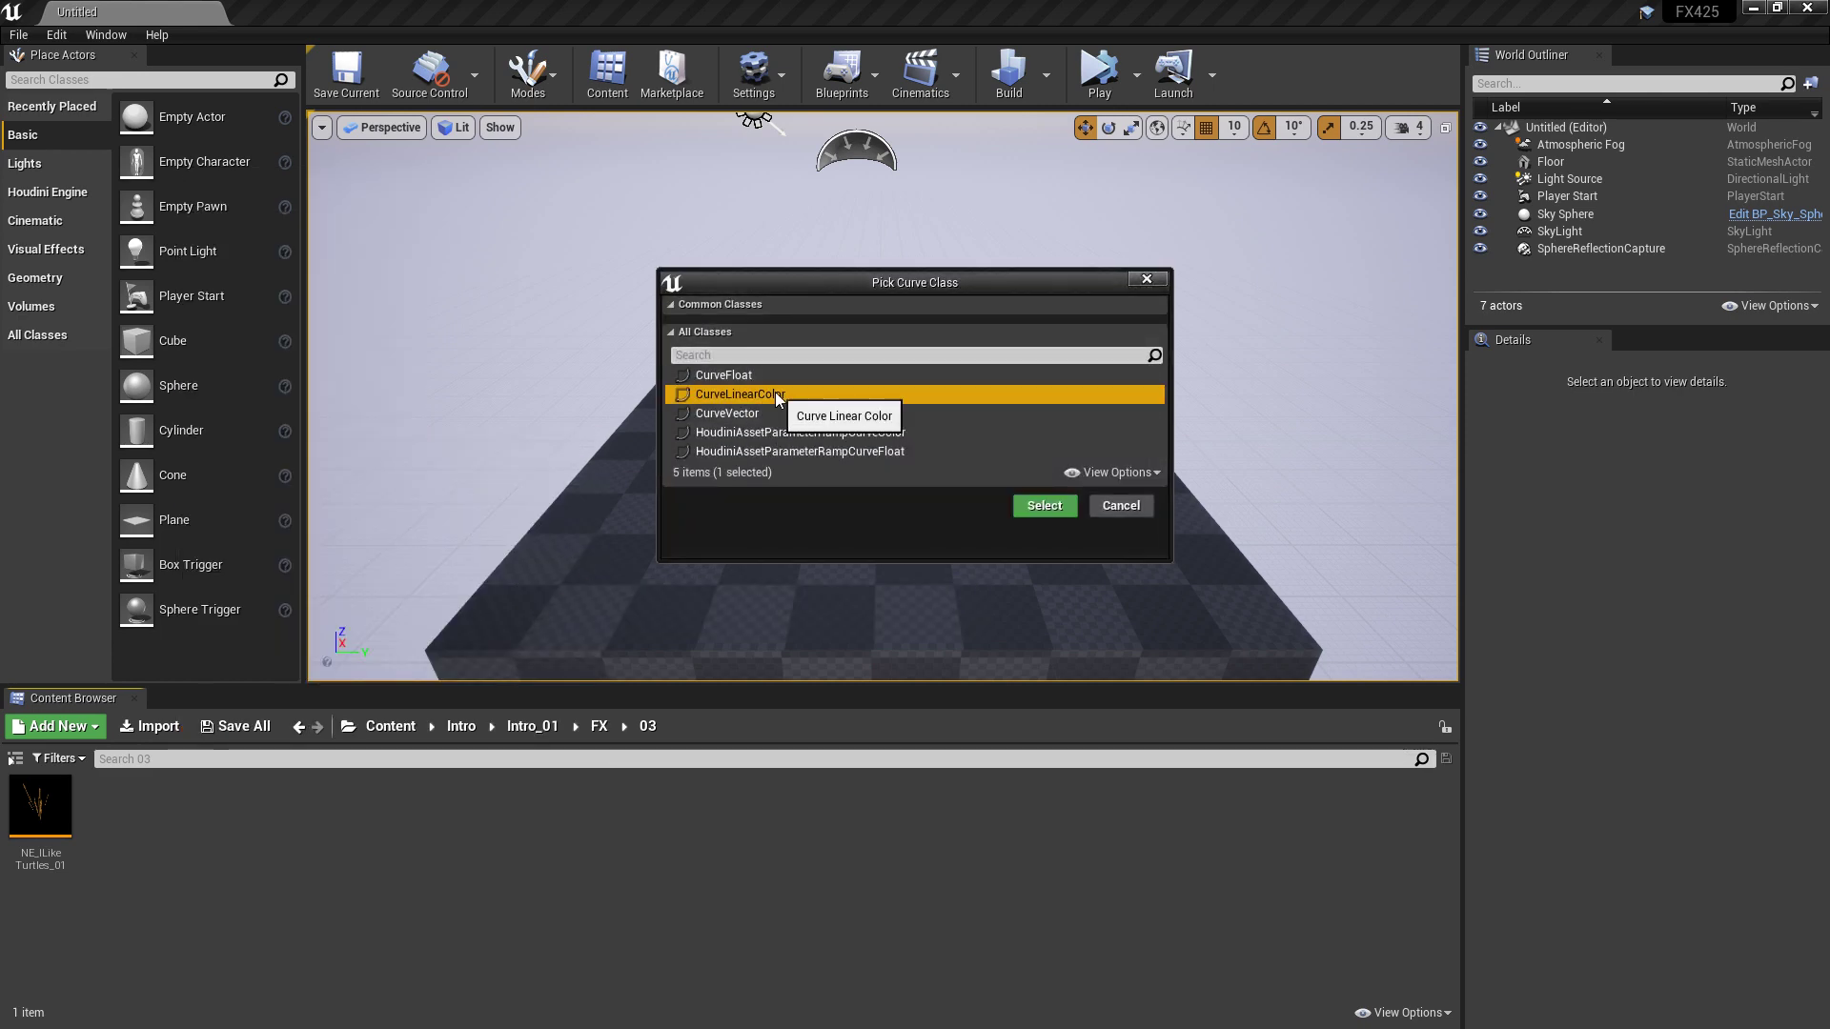
pyautogui.click(1043, 507)
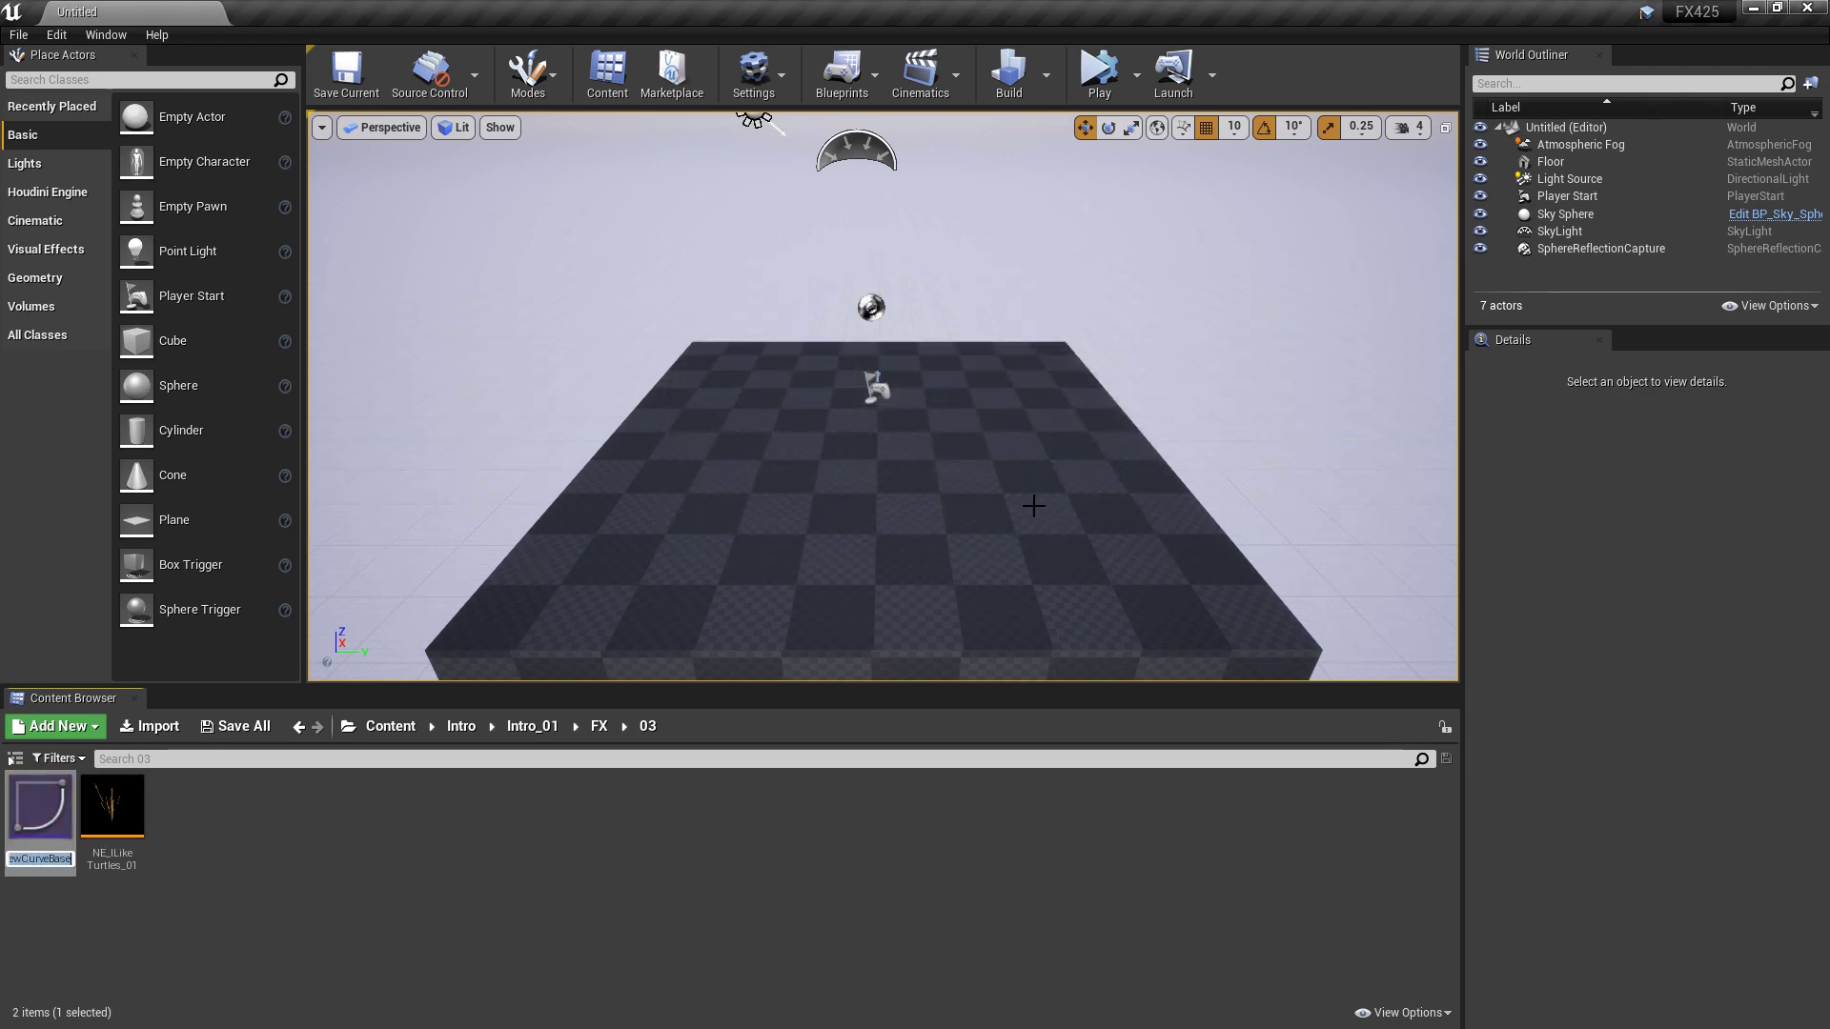
pyautogui.write('CR')
pyautogui.write('_')
pyautogui.write('MyFavorte')
pyautogui.write('Color')
# Name the new colour curve CR_MyFavoriteColor, open it in the Curve Editor and save it.
pyautogui.press('Return')
pyautogui.doubleClick(40, 806)
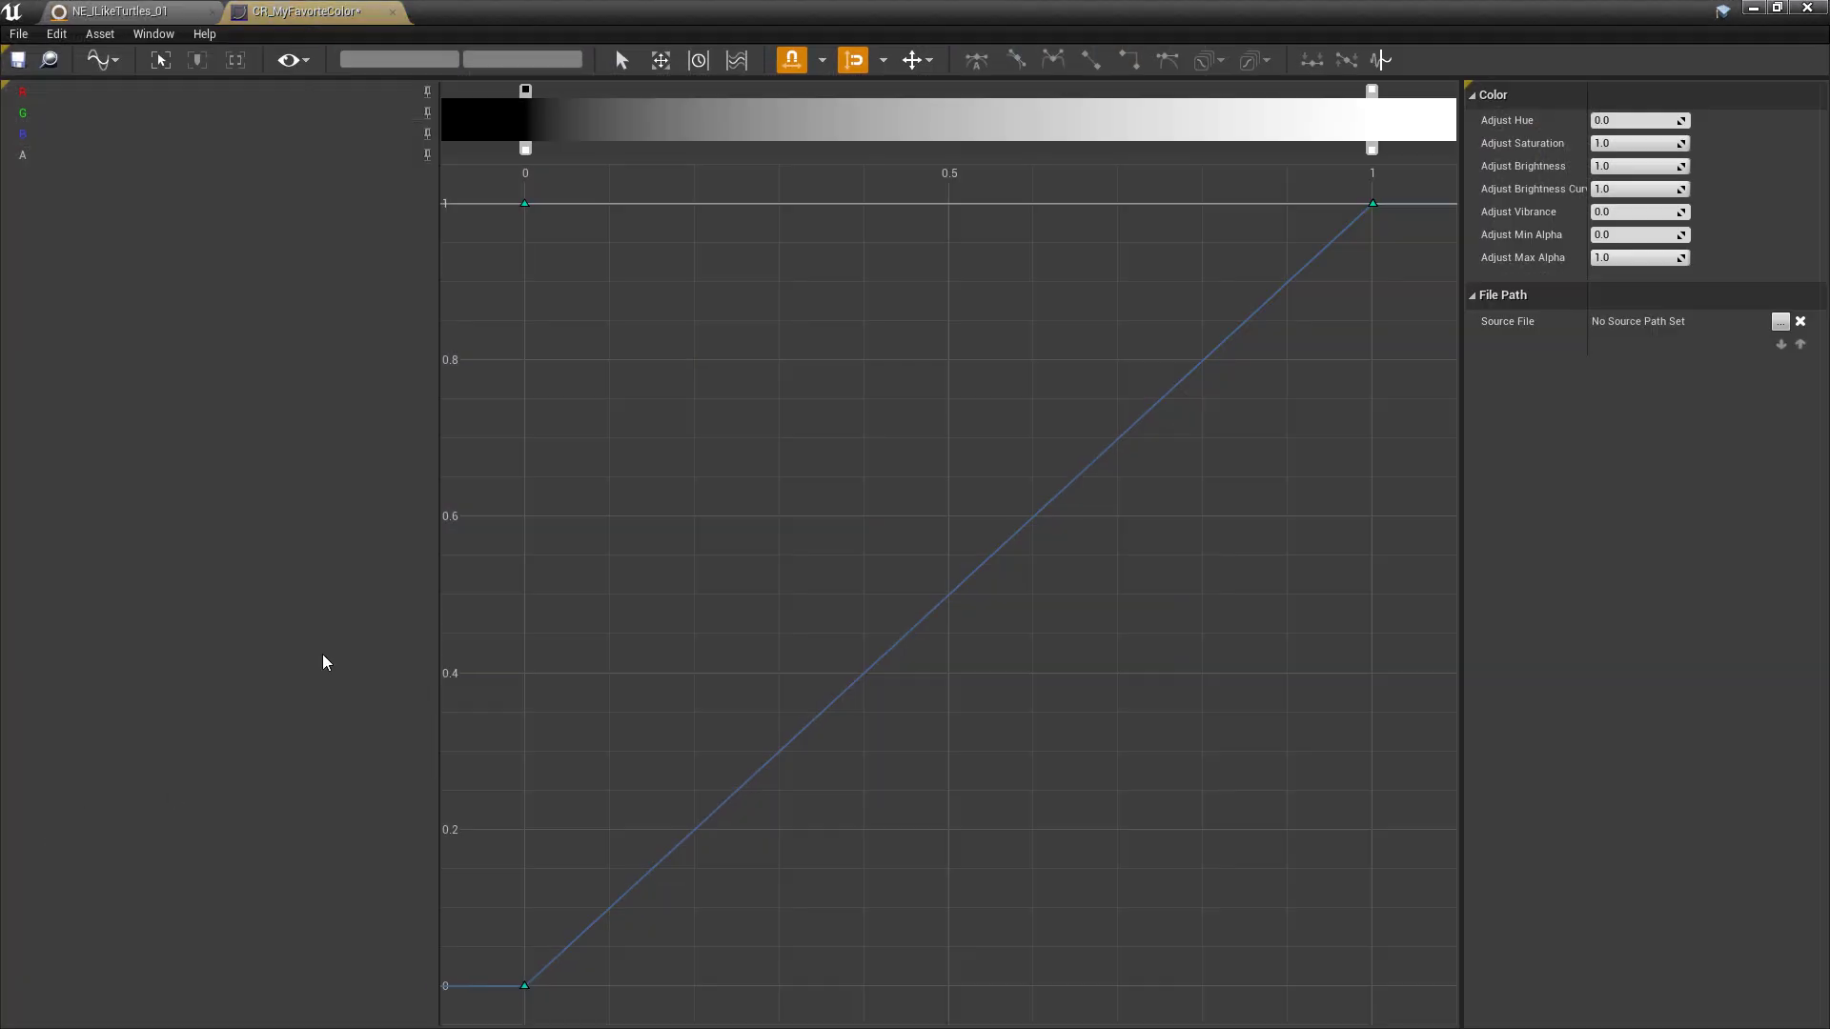
pyautogui.click(17, 59)
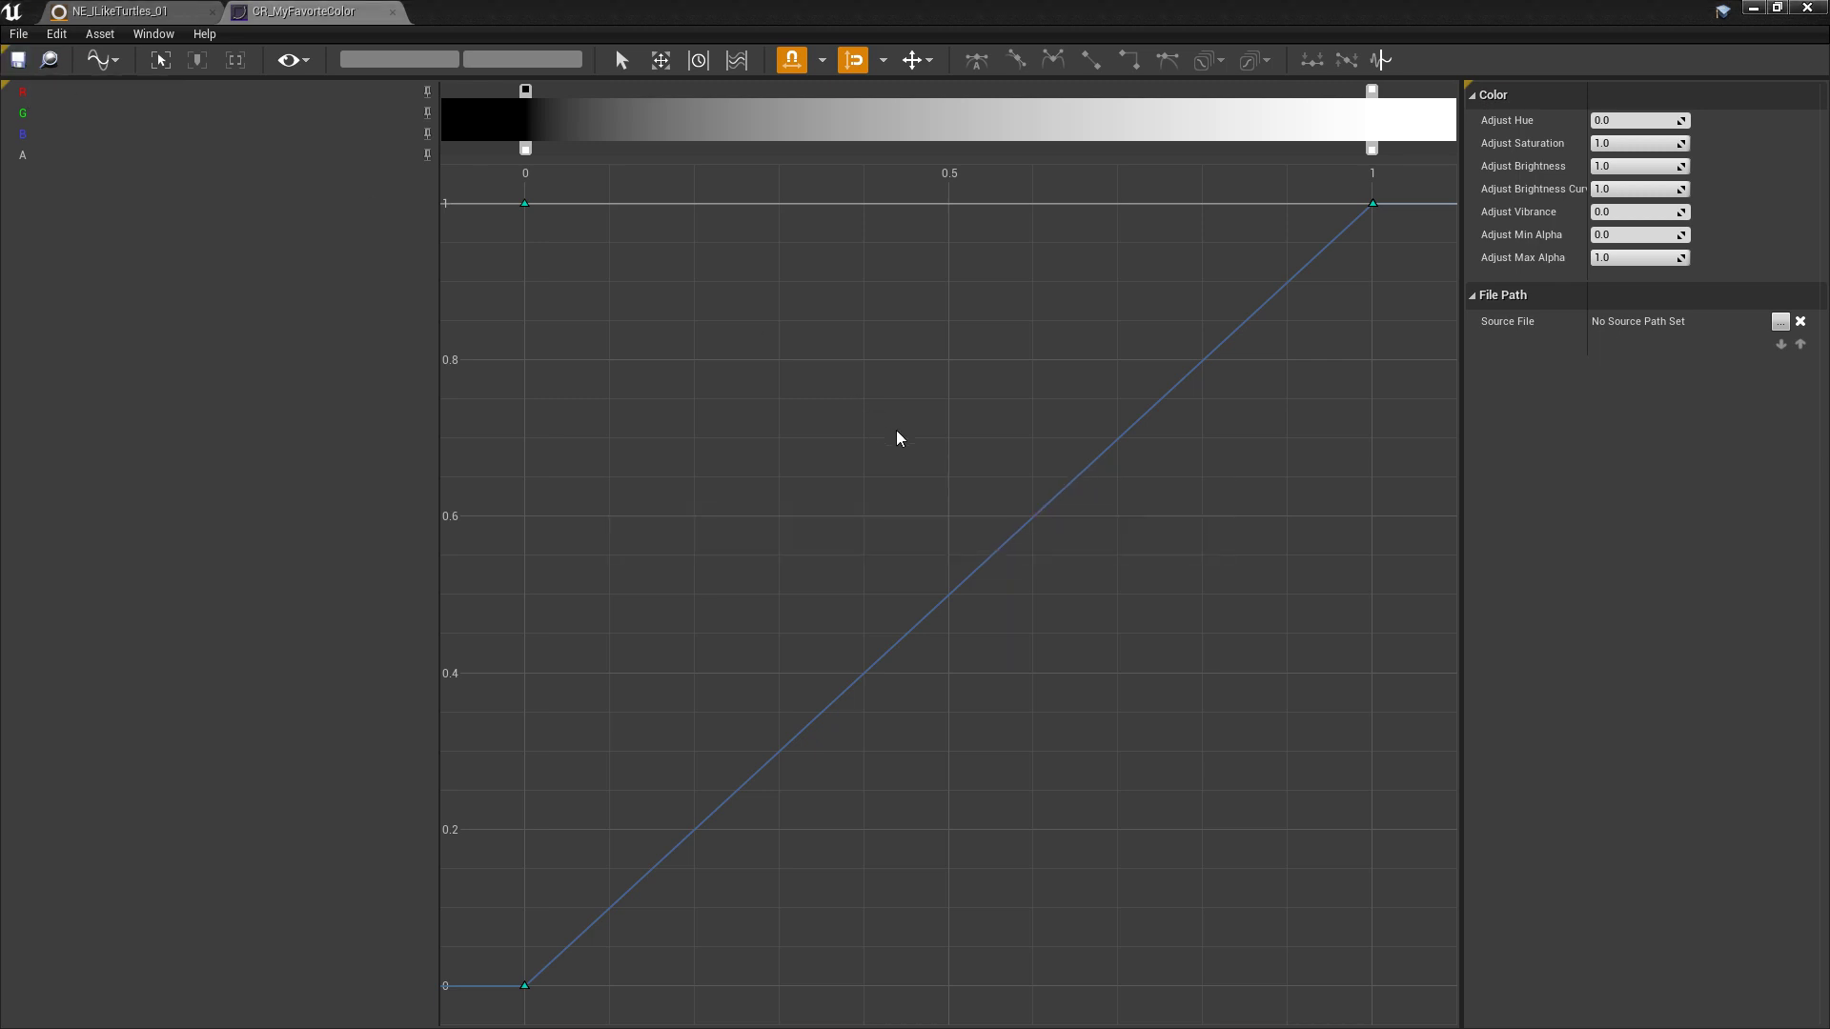
# Back on NE_ILikeTurtles_01, list the colour curve assets to import into Initialize Particle's ColorCurve.
pyautogui.click(96, 14)
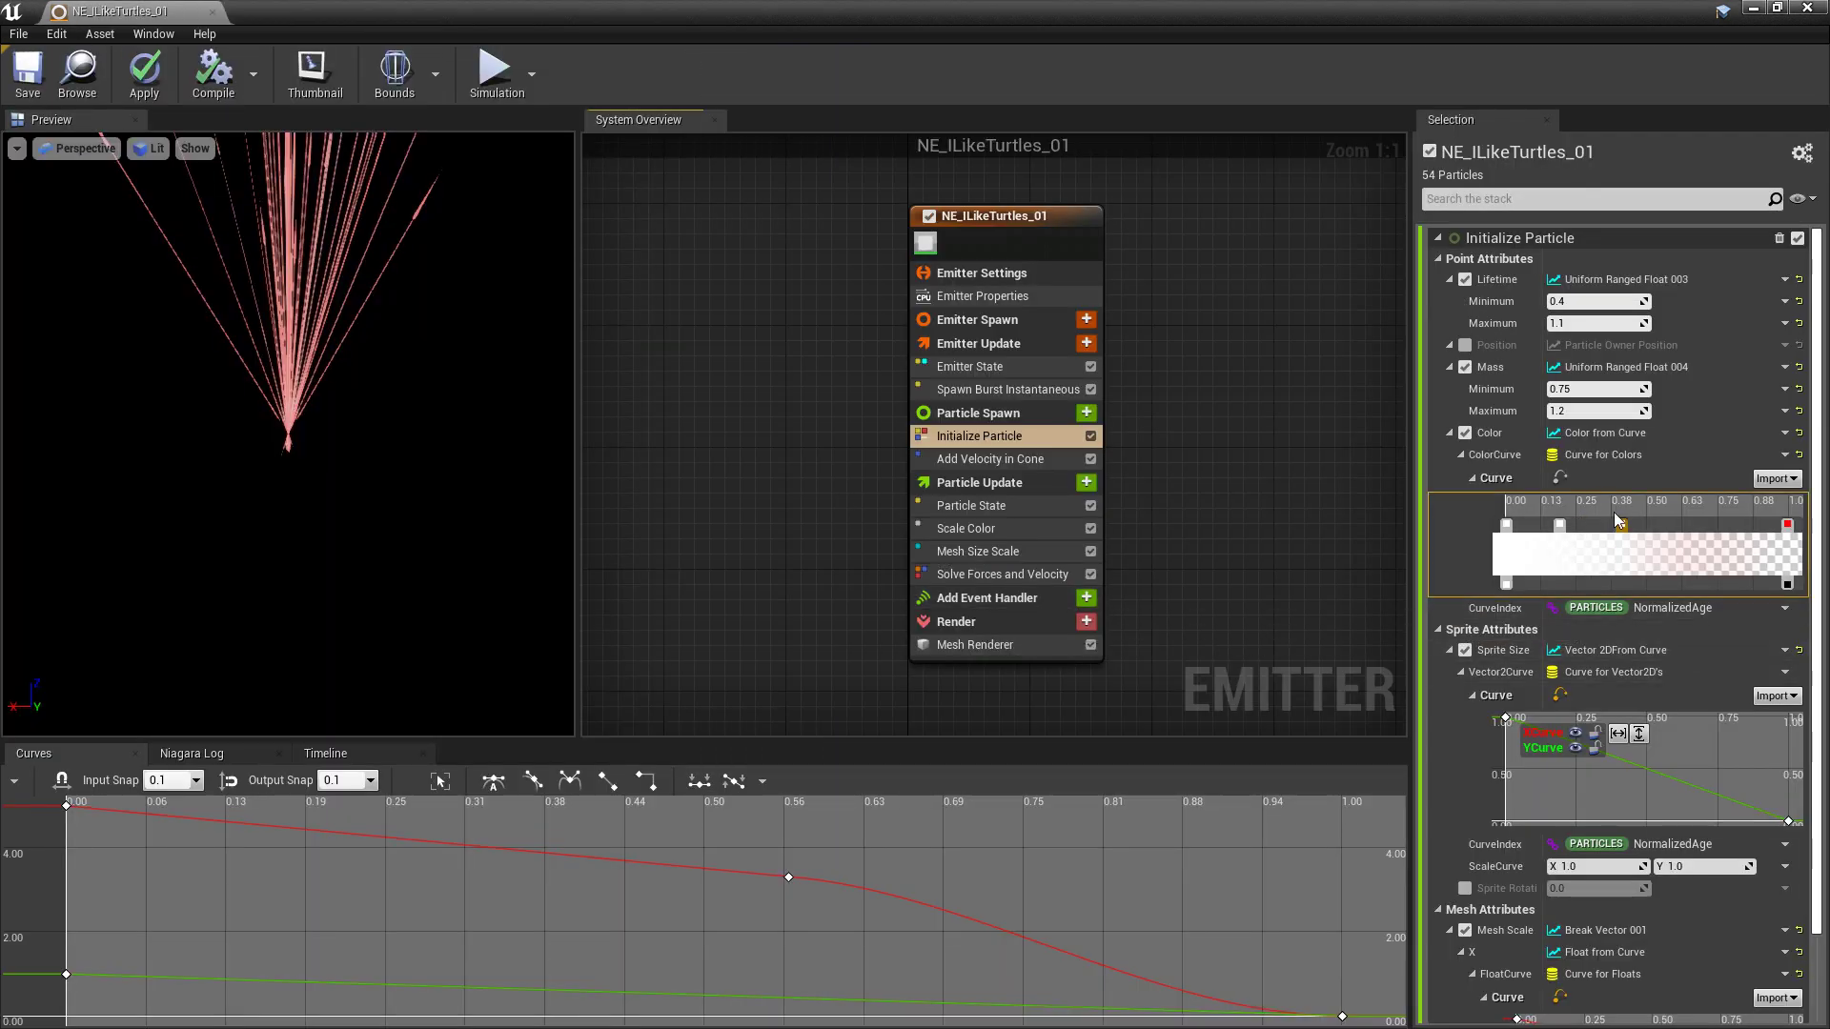
pyautogui.click(1777, 480)
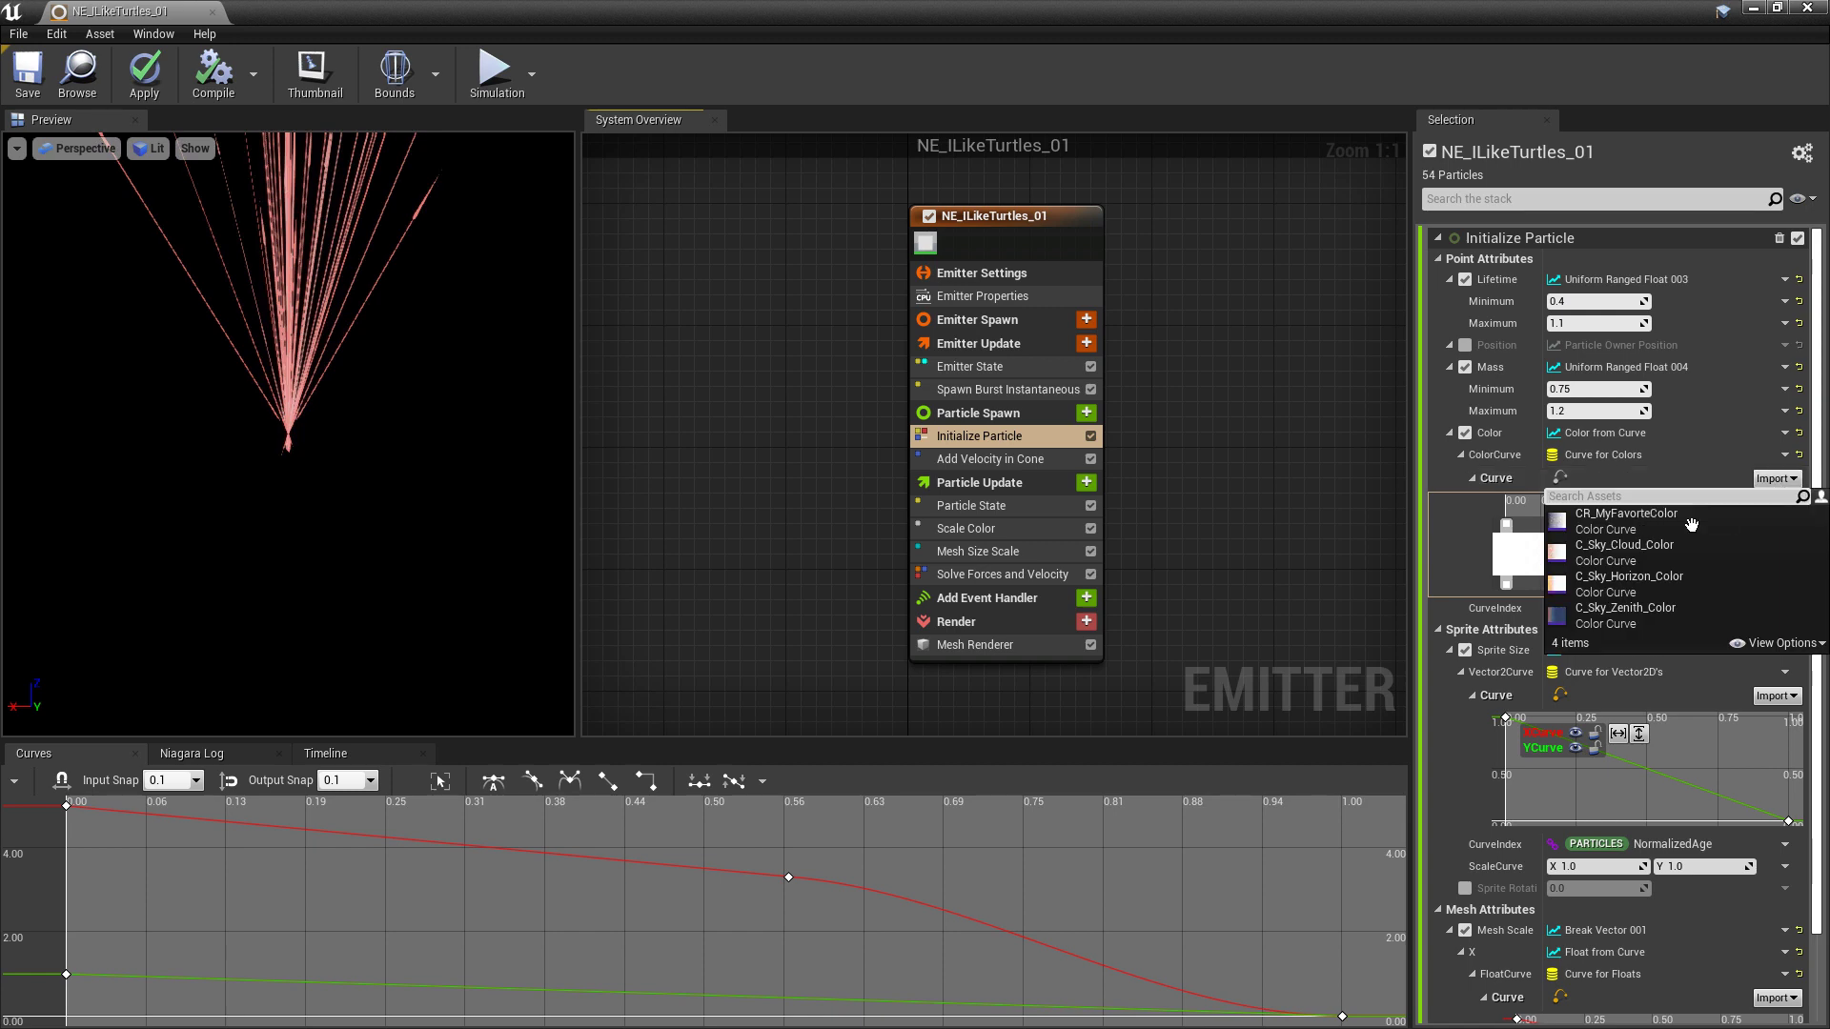